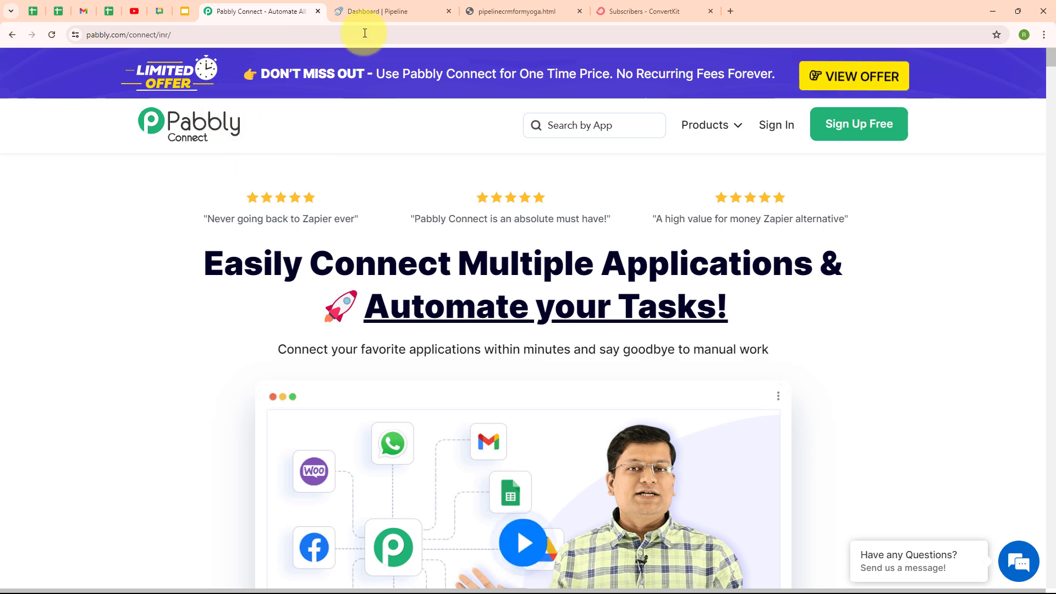
# Look over the Pabs Yoga enquiry form, then switch to the Pipeline CRM dashboard
pyautogui.click(527, 10)
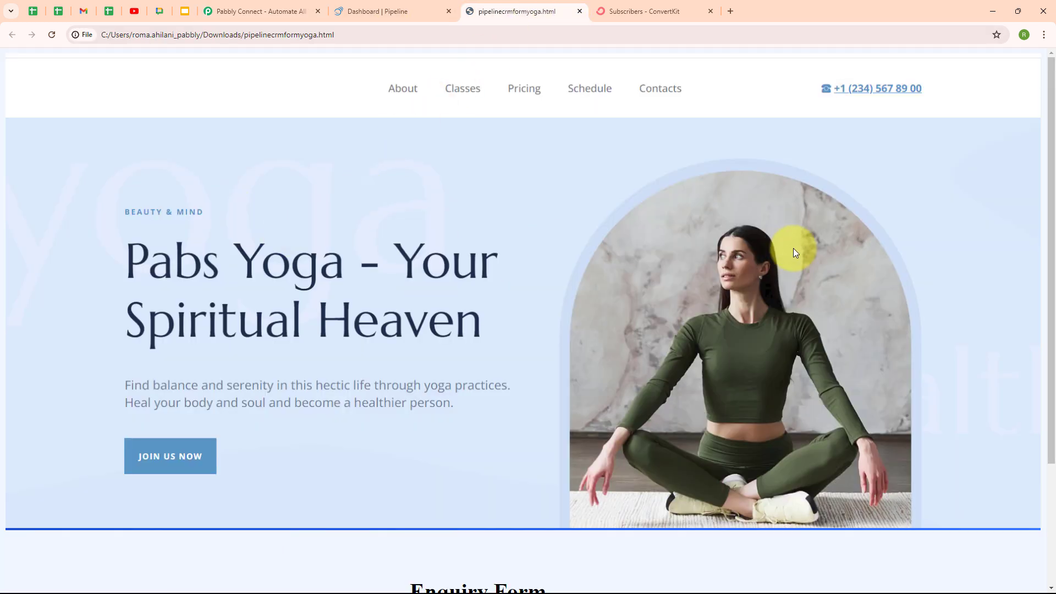
pyautogui.scroll(-3, 623, 299)
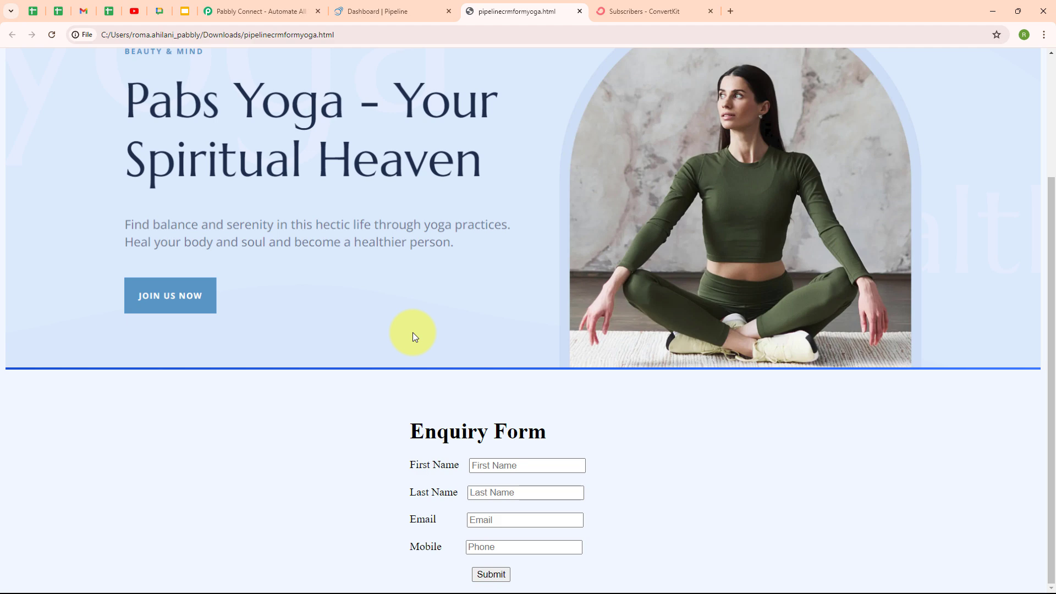
pyautogui.click(414, 18)
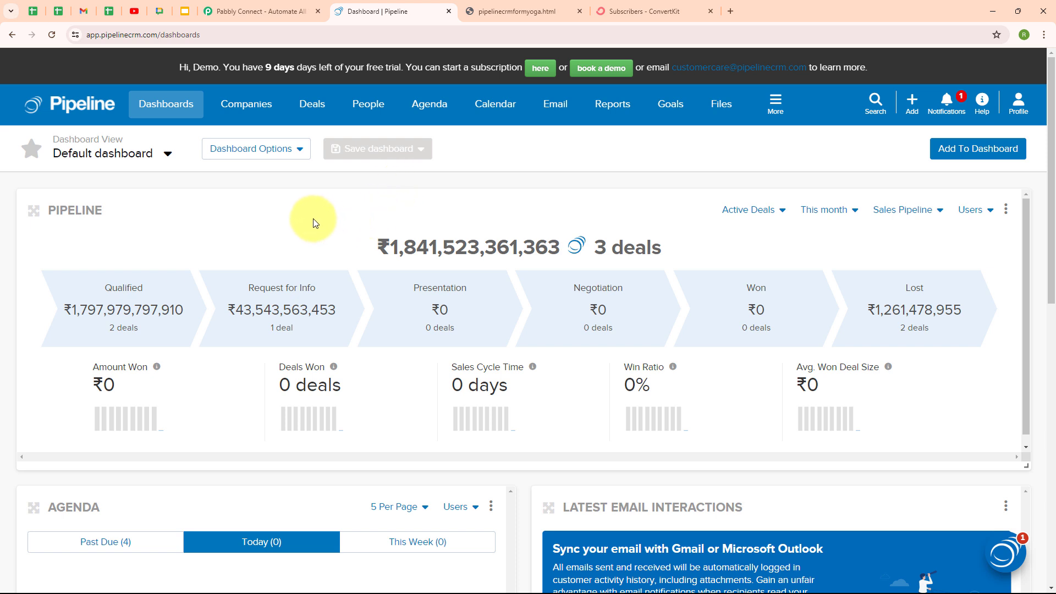
# Switch to the ConvertKit Subscribers tab, which shows 1 lifetime subscriber
pyautogui.click(652, 8)
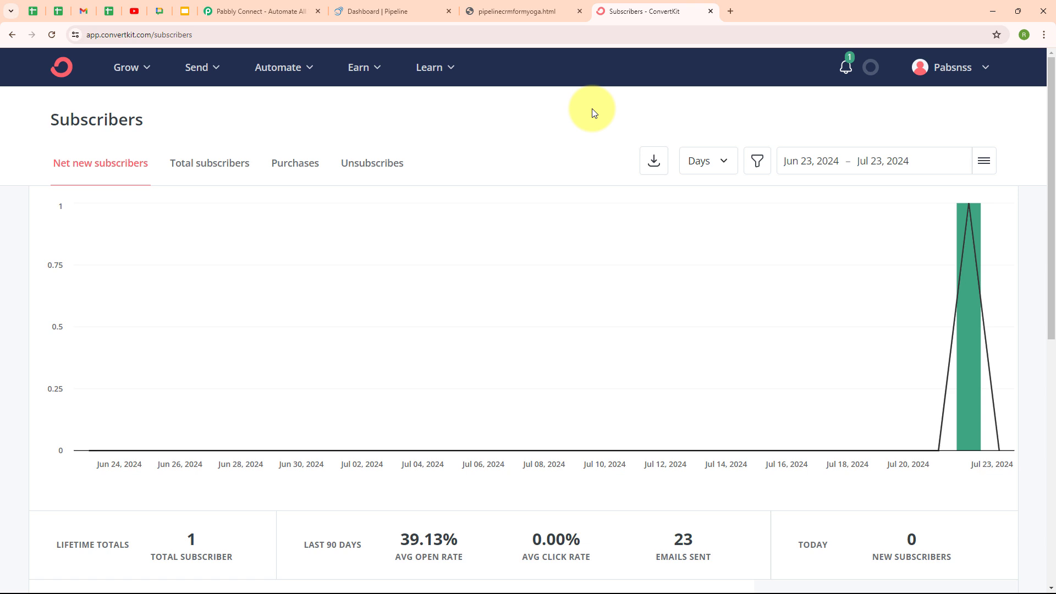
# Go back to the Pabbly Connect home page tab
pyautogui.click(219, 6)
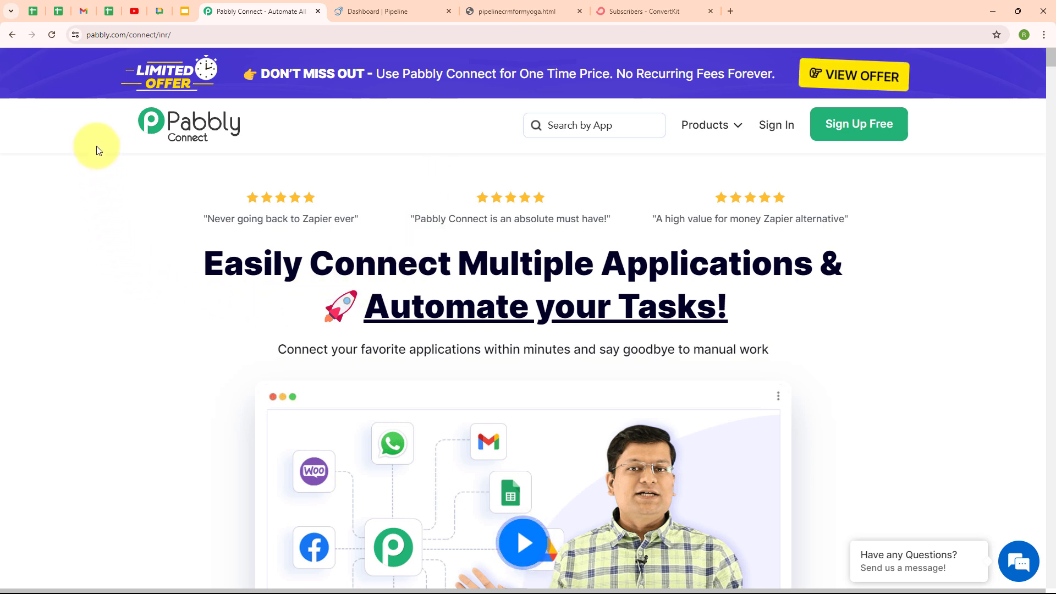
# Log in to the Pabbly account and launch Pabbly Connect from the Pabbly Apps list
pyautogui.click(226, 35)
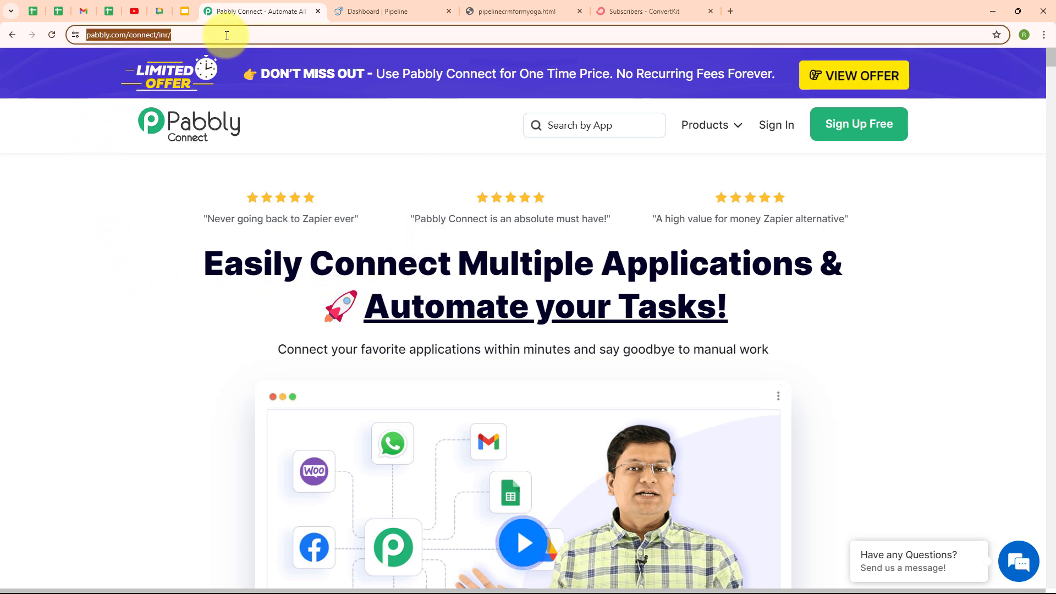
pyautogui.click(212, 199)
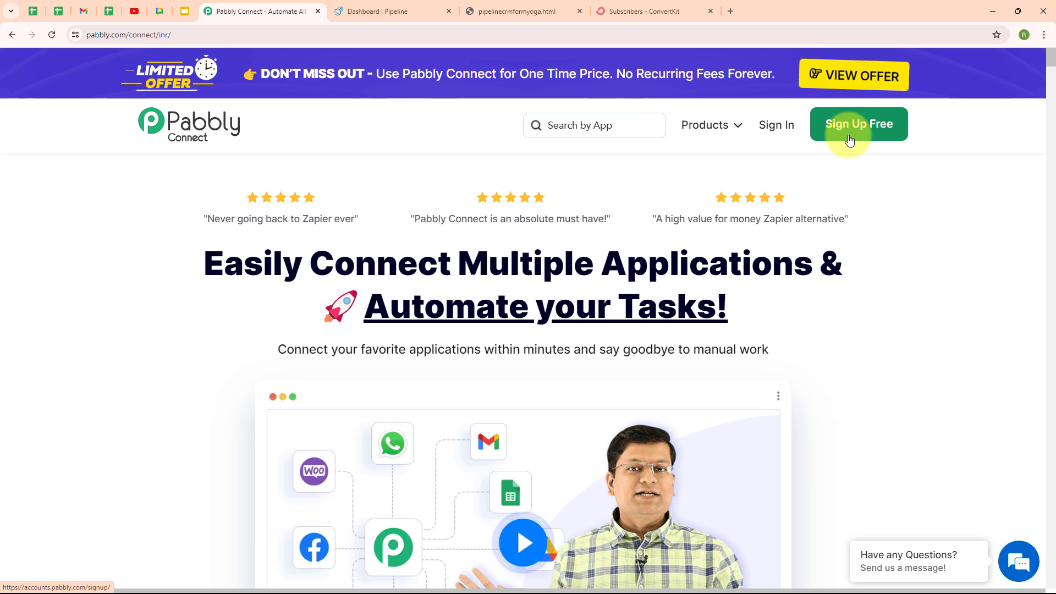
pyautogui.click(784, 135)
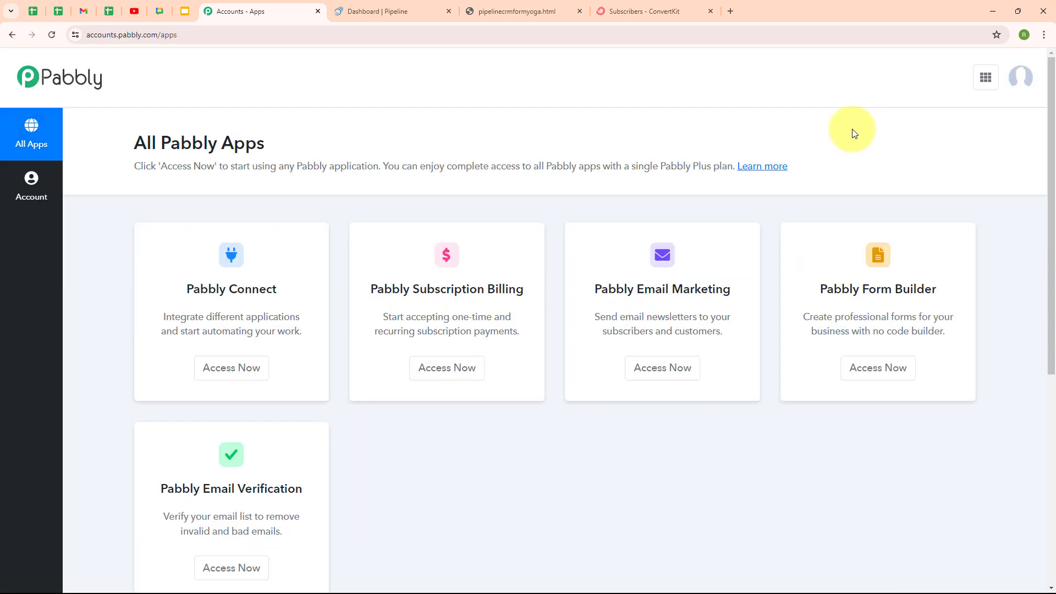
pyautogui.moveTo(162, 144); pyautogui.dragTo(324, 143)
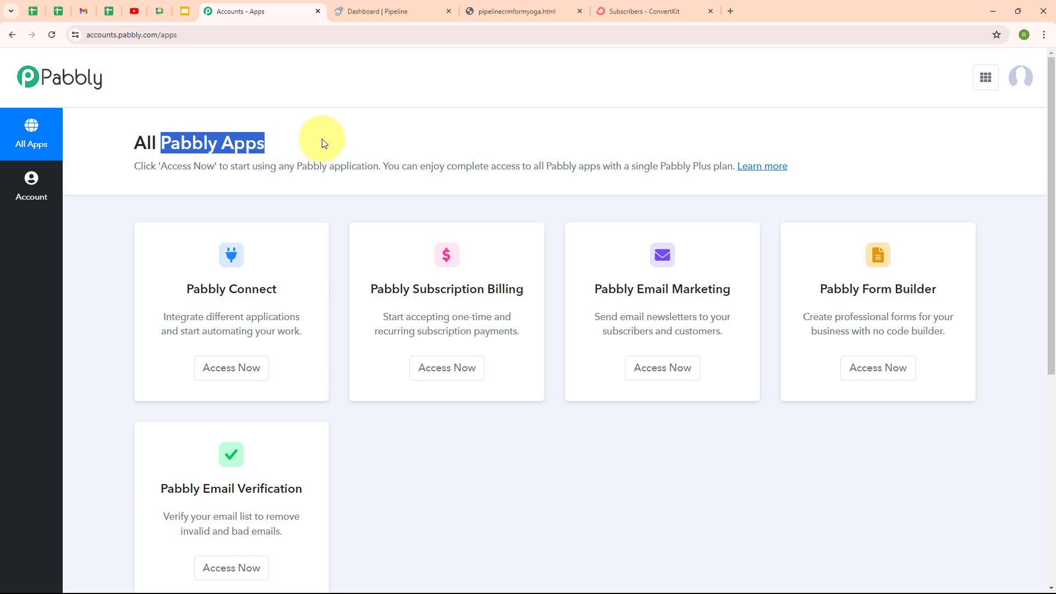
pyautogui.click(324, 143)
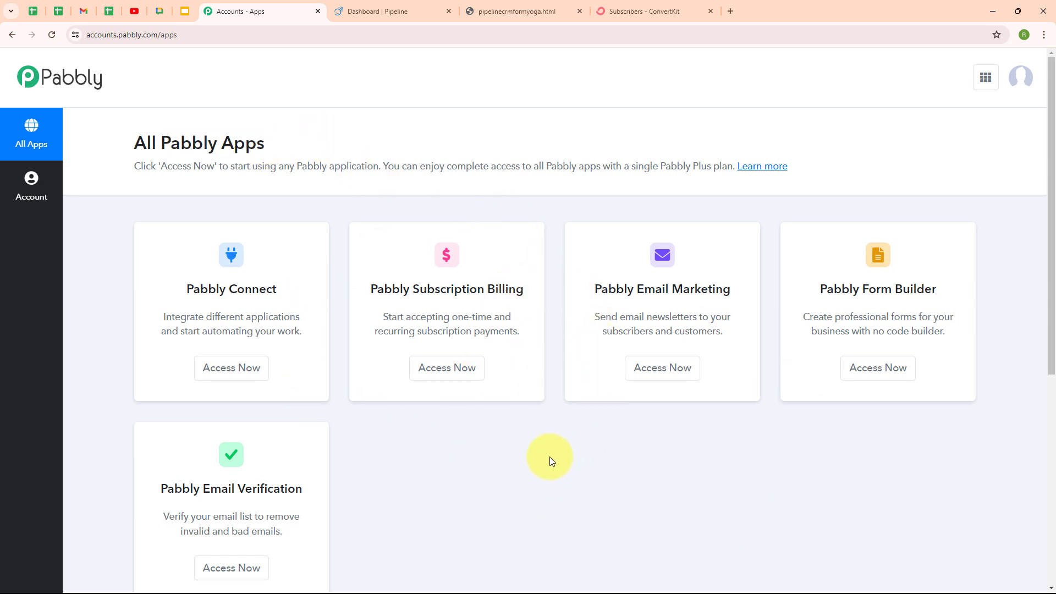
pyautogui.click(247, 381)
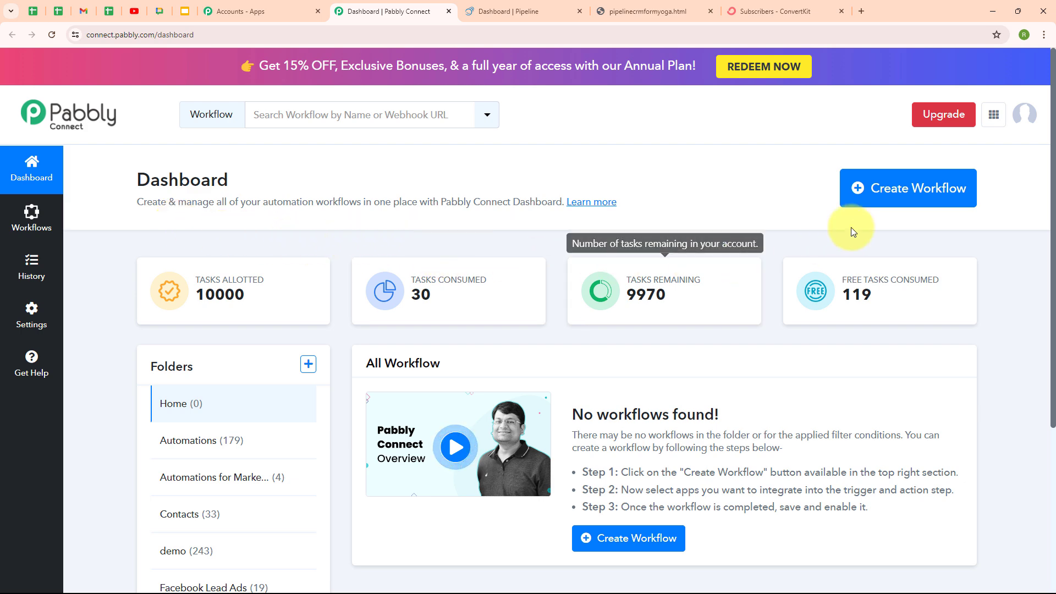
# Name a new workflow 'Add Pipeline CRM Person in ConvertKit as Subscriber' and file it in Automations
pyautogui.click(885, 204)
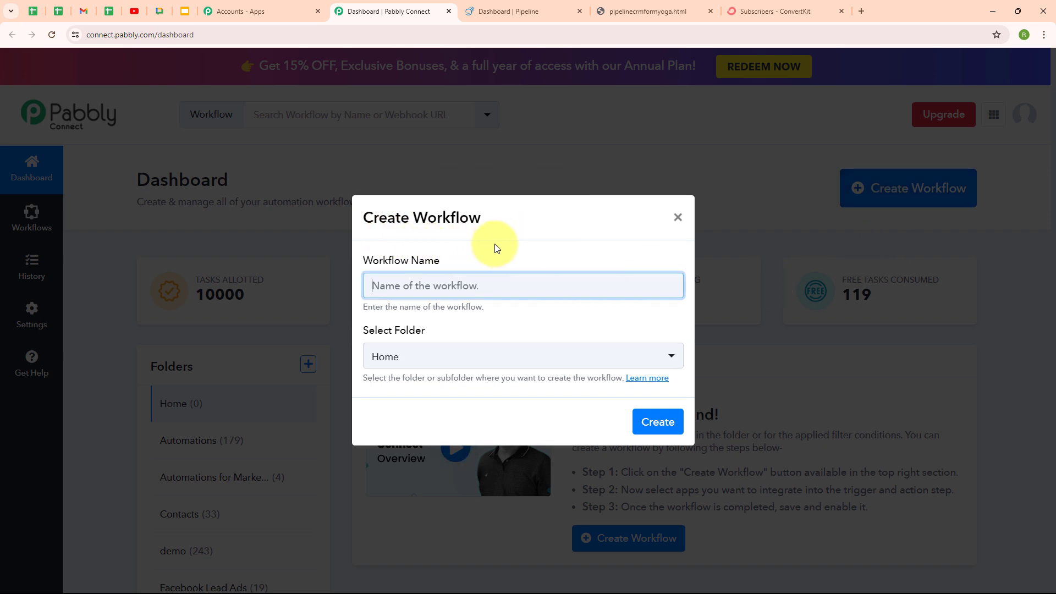
pyautogui.write('Add Pipeline CRM Person in ConvertKit as Subscriber')
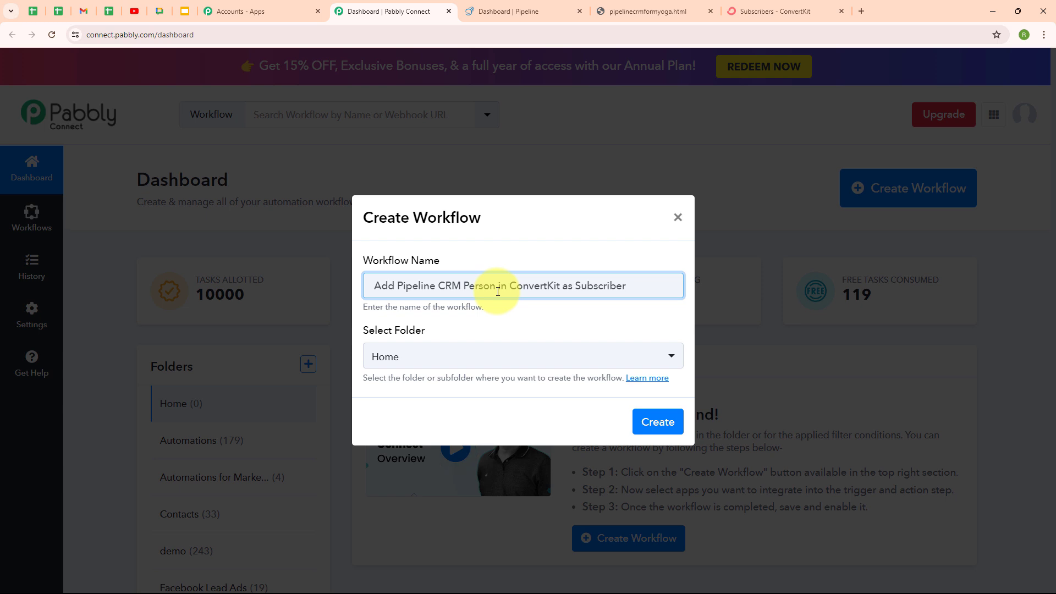
pyautogui.click(485, 360)
pyautogui.click(444, 169)
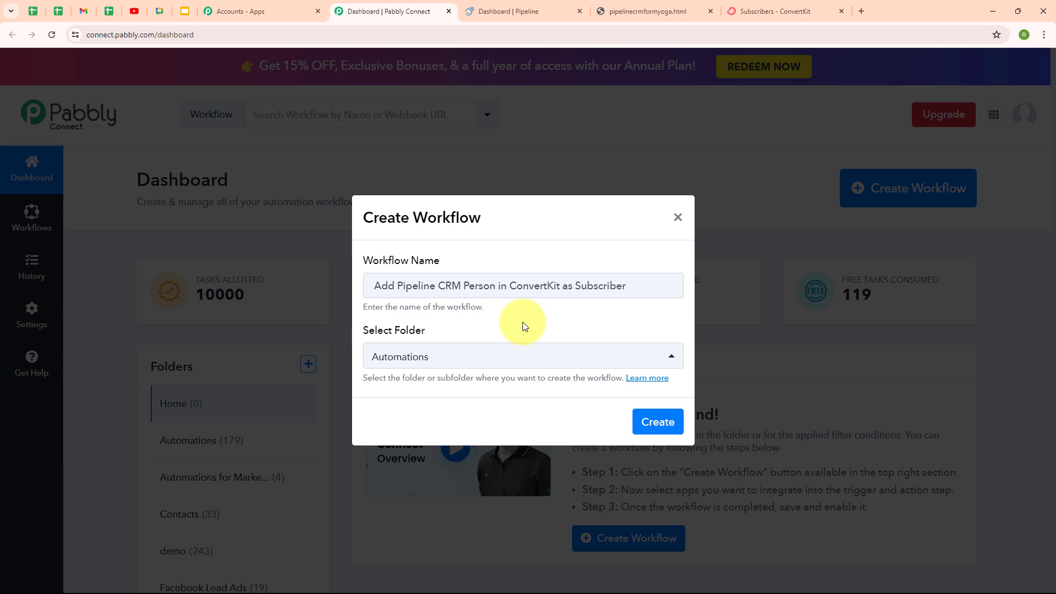
# Read the 'Folders' support forum thread on nested folders and workflow sharing
pyautogui.click(648, 378)
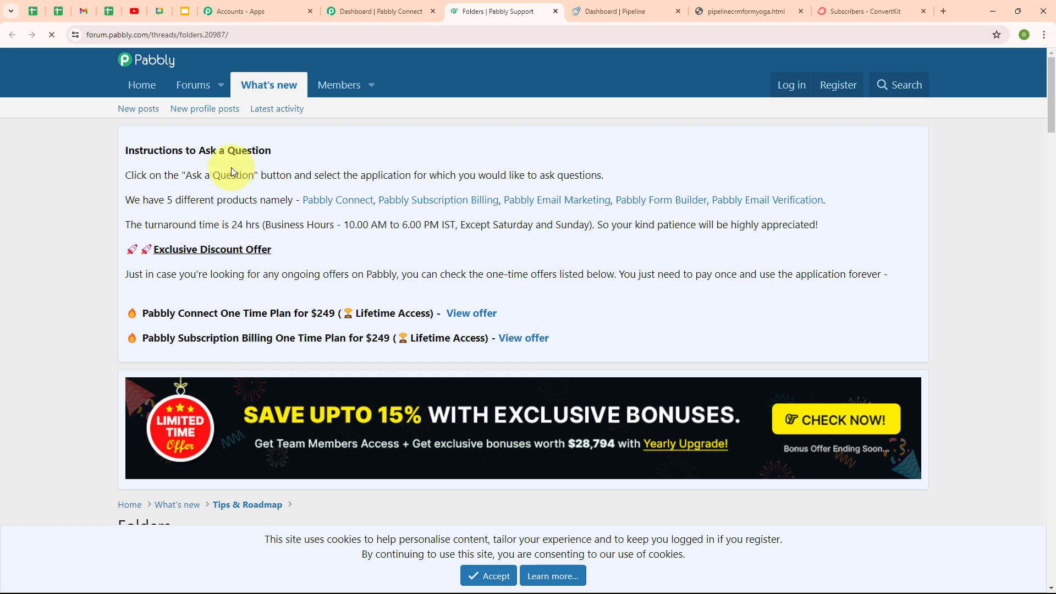
pyautogui.scroll(-6, 674, 339)
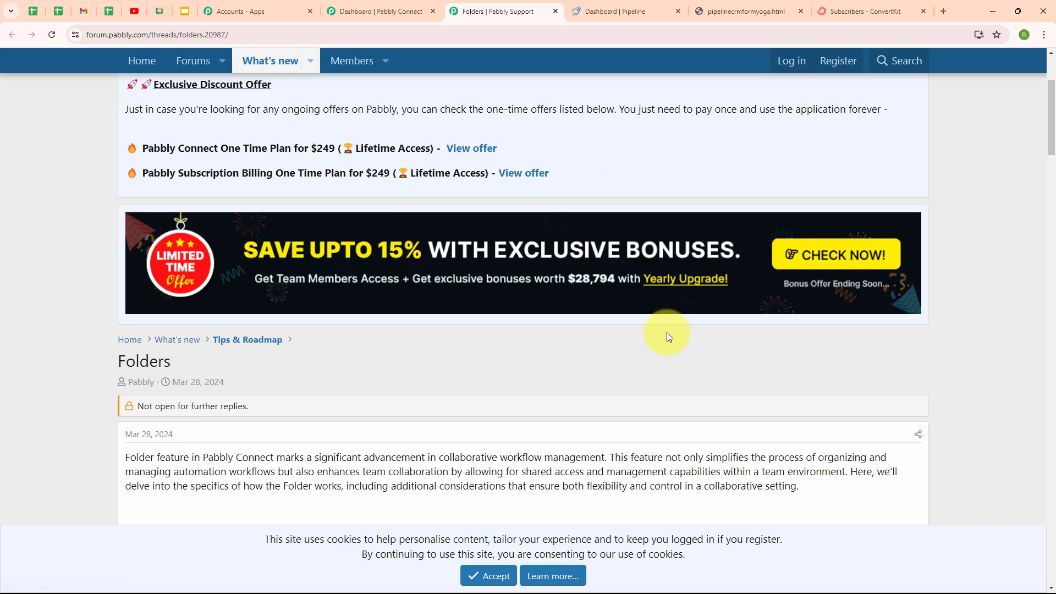
pyautogui.scroll(-3, 666, 332)
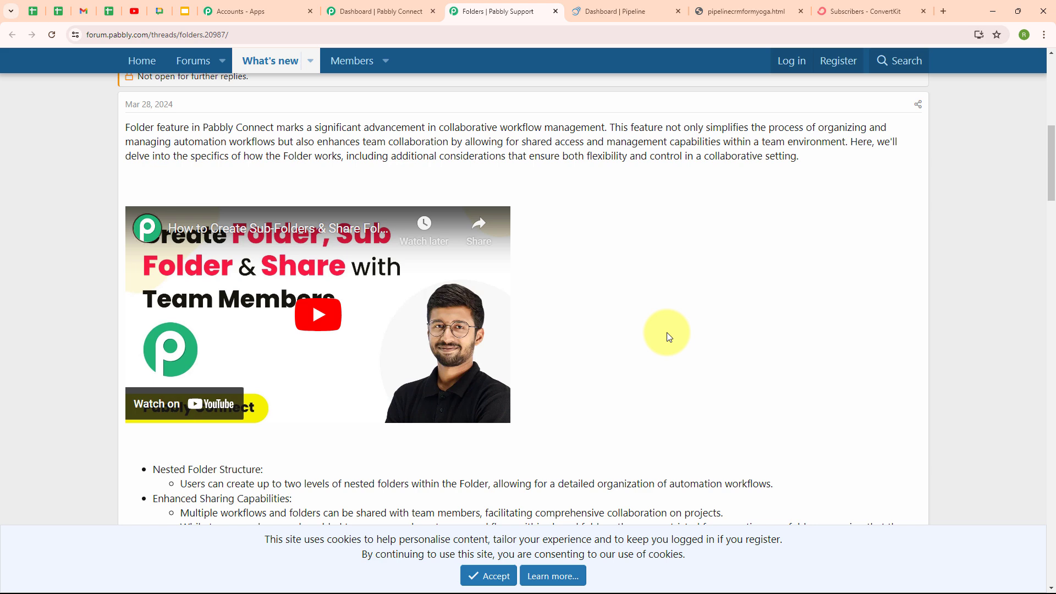
# Close the forum thread and create the workflow, leaving empty Trigger and Action steps
pyautogui.click(556, 11)
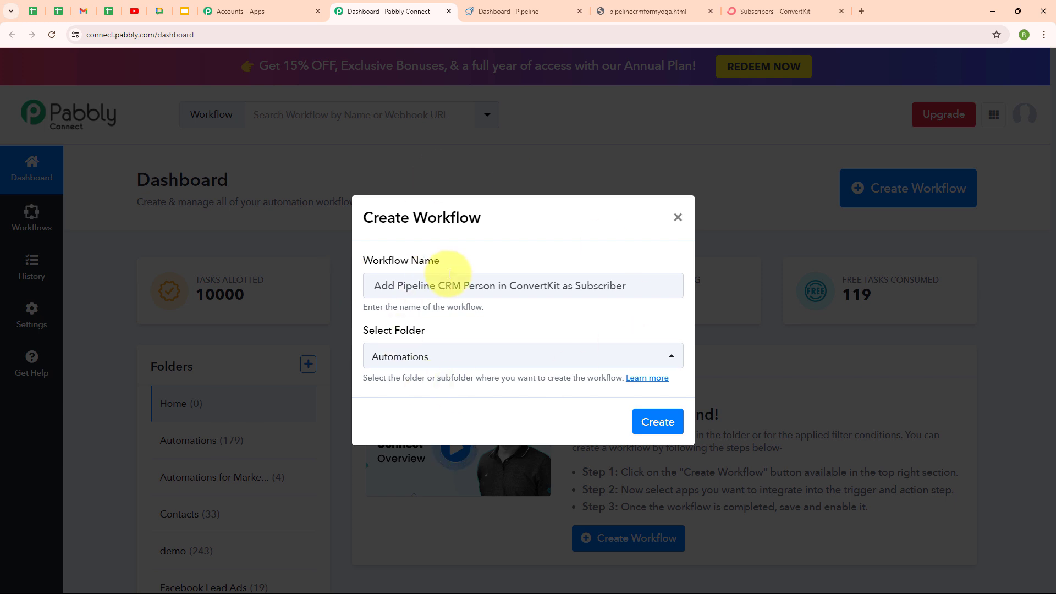
pyautogui.click(645, 432)
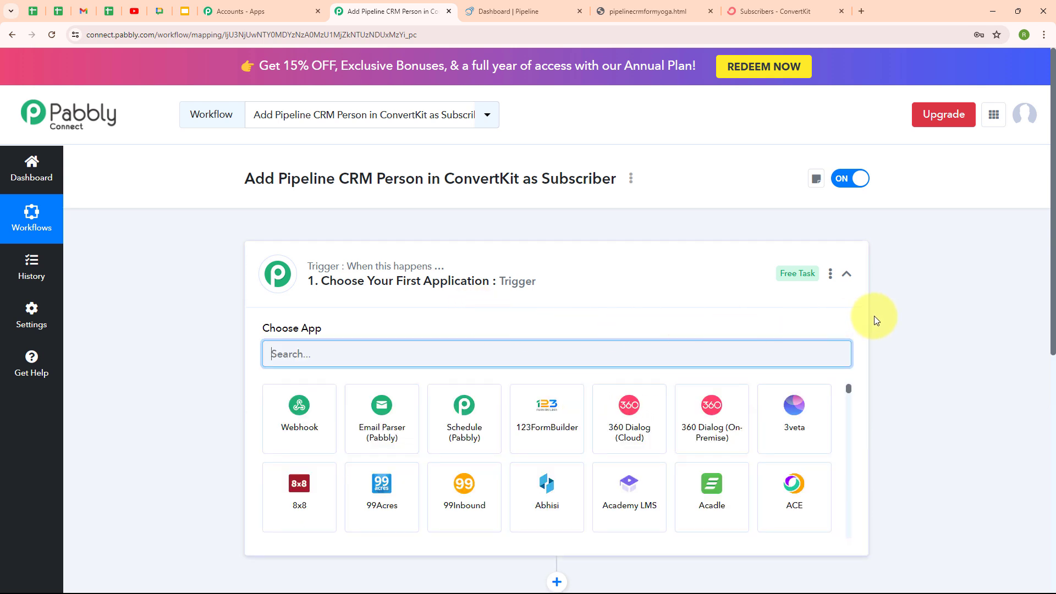
pyautogui.click(852, 278)
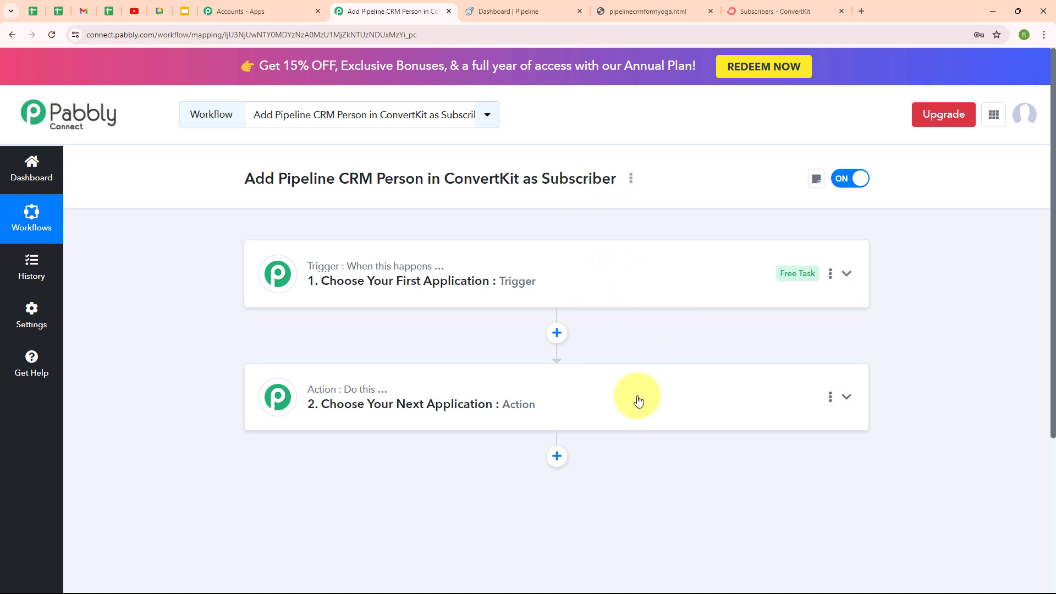
pyautogui.moveTo(345, 268)
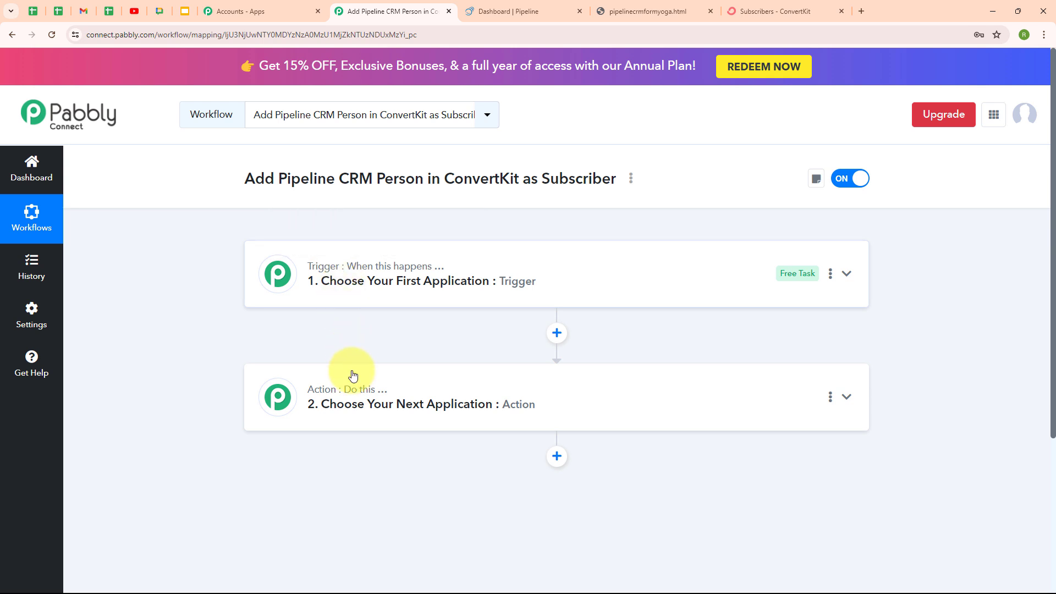
pyautogui.moveTo(348, 393)
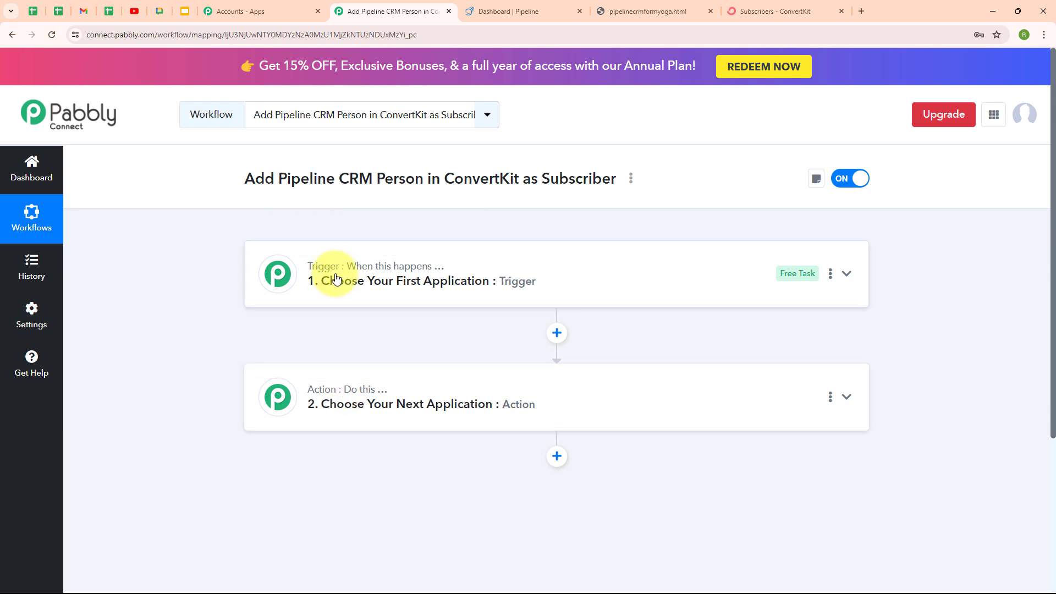
pyautogui.moveTo(387, 398)
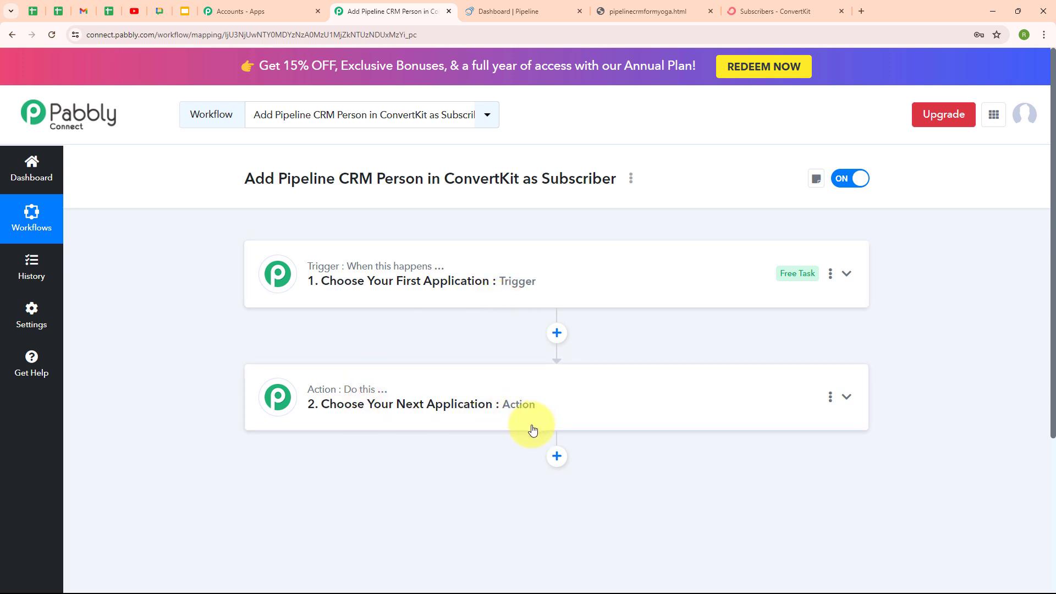
# Search for 'pipeli' and choose Pipeline CRM as the trigger app
pyautogui.click(847, 275)
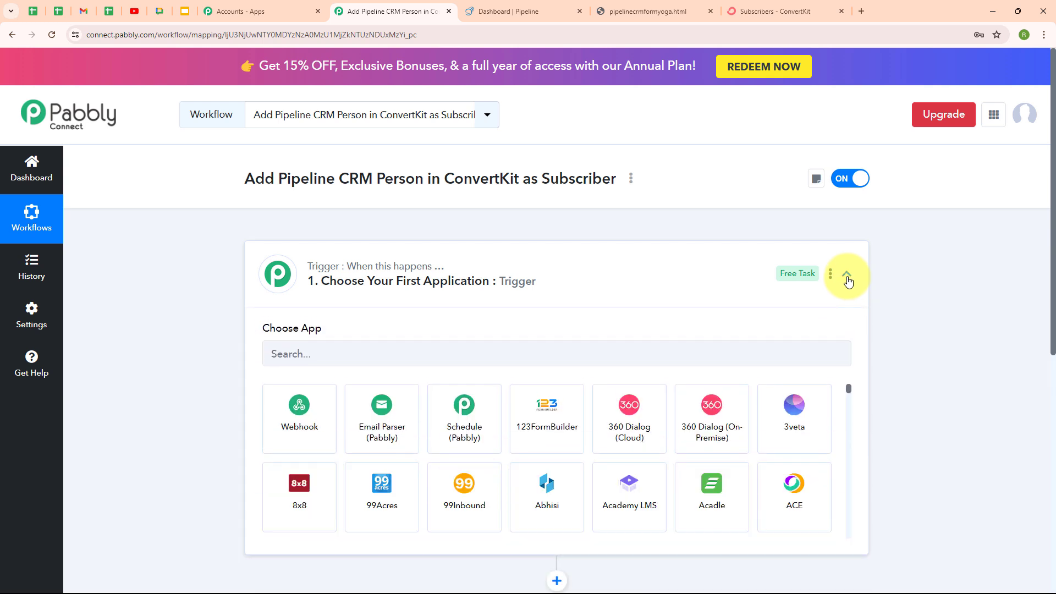
pyautogui.click(400, 356)
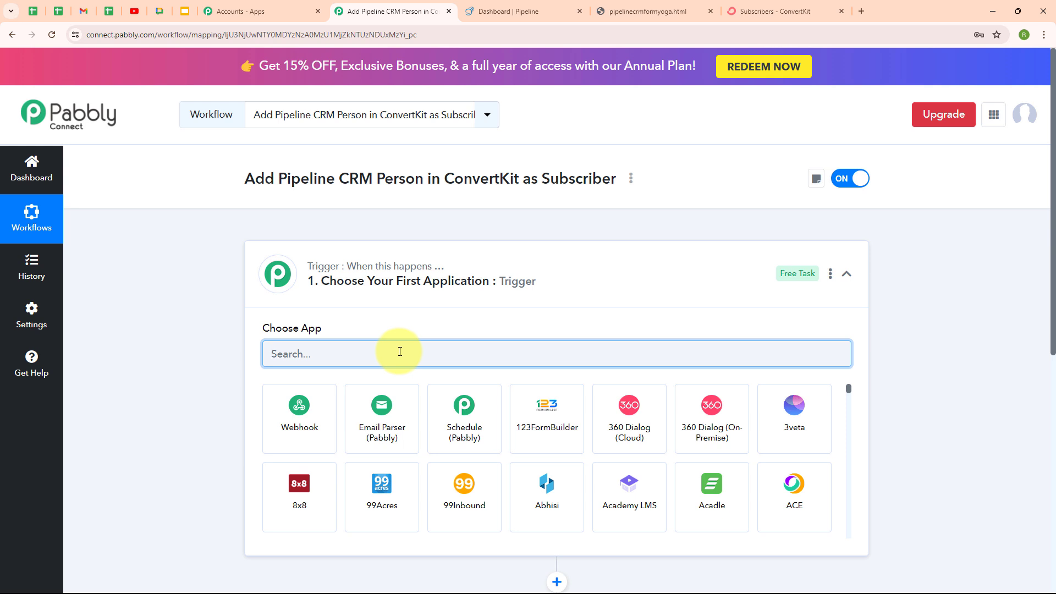
pyautogui.write('pipeli')
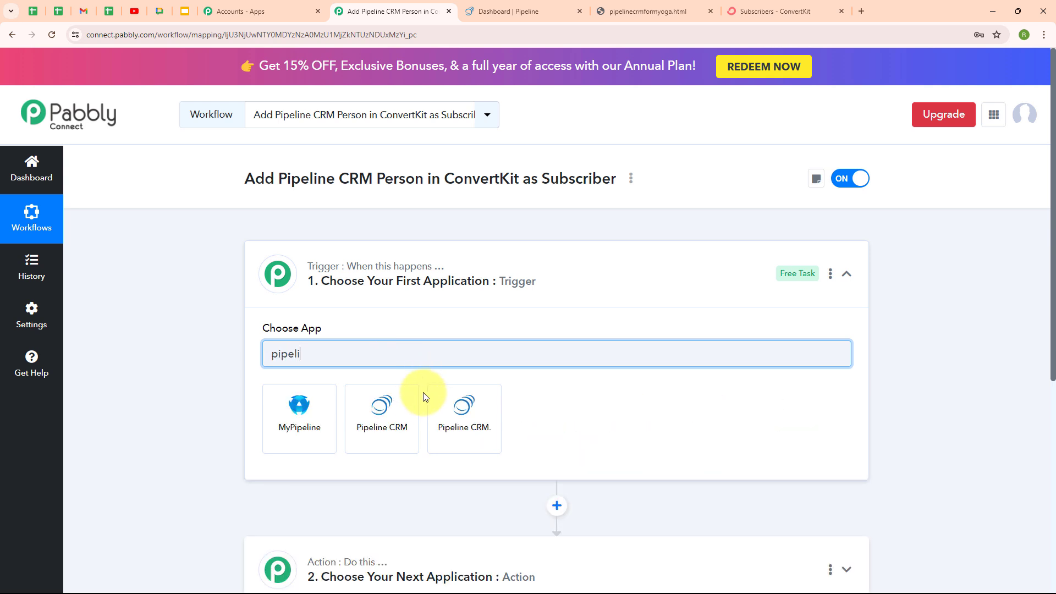
pyautogui.click(413, 407)
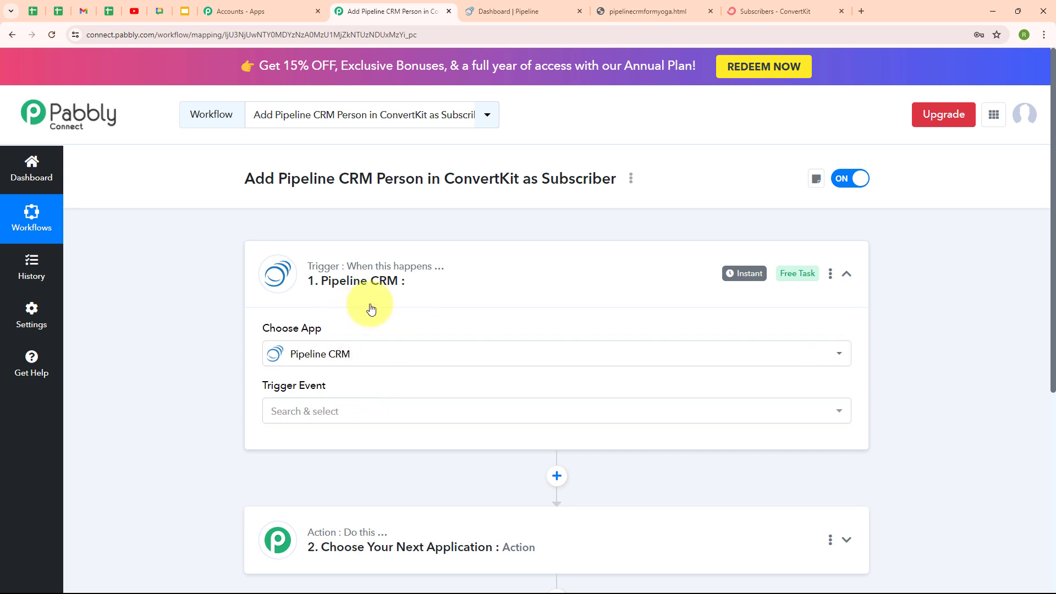
# Set the Pipeline CRM trigger event to New Person
pyautogui.click(356, 415)
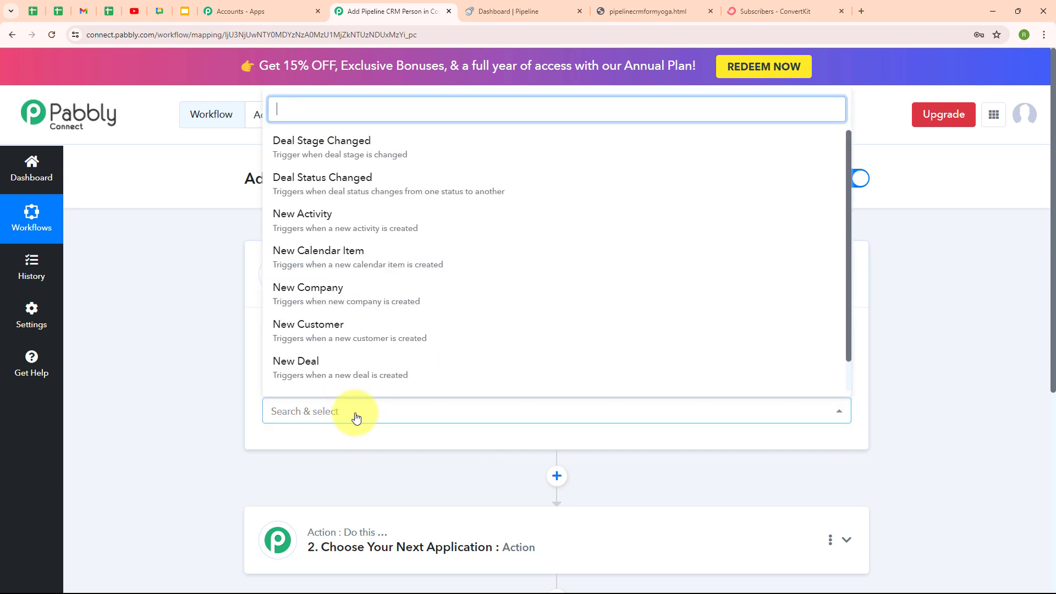
pyautogui.scroll(-1, 396, 370)
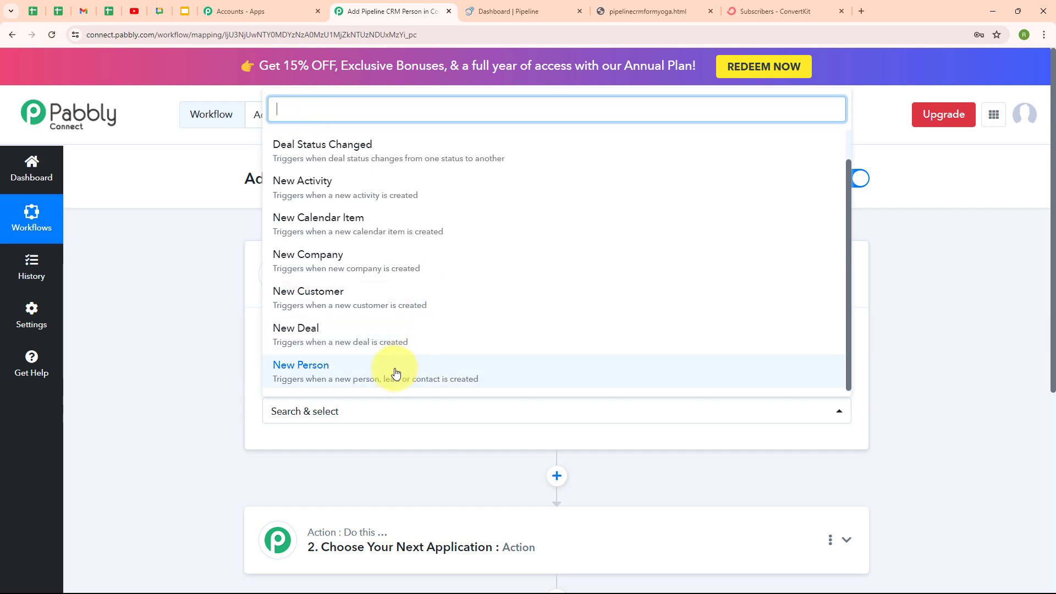
pyautogui.click(396, 372)
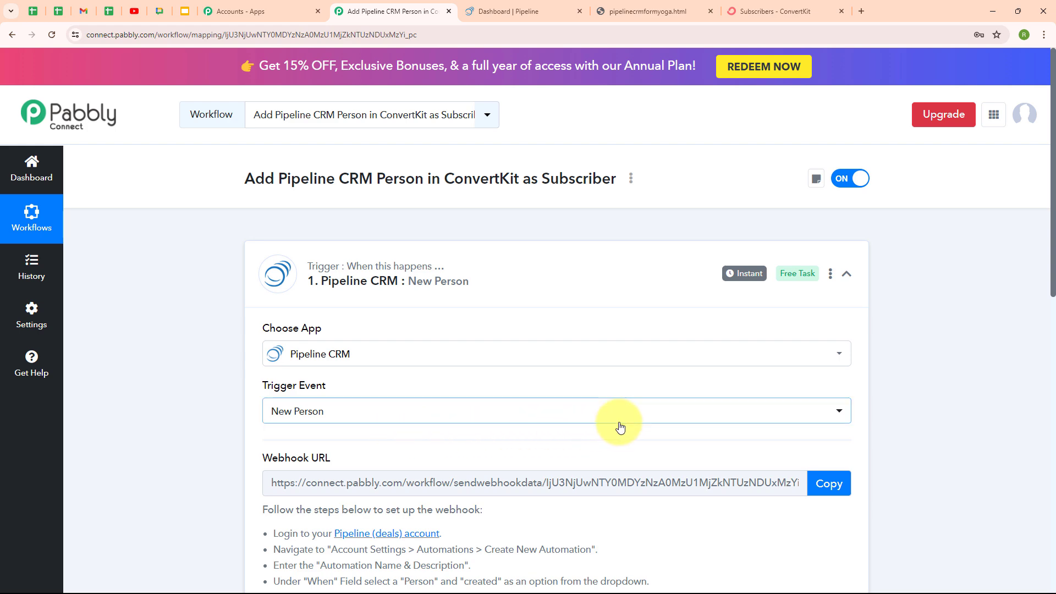
# Copy the New Person trigger's webhook URL from the setup instructions
pyautogui.scroll(-4, 620, 427)
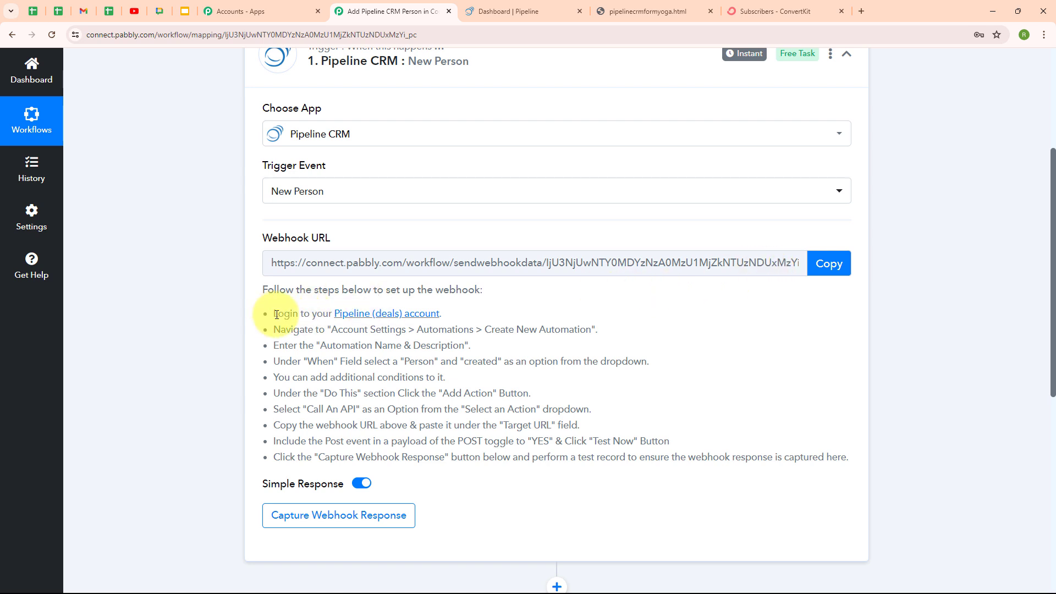
pyautogui.moveTo(273, 315); pyautogui.dragTo(605, 483)
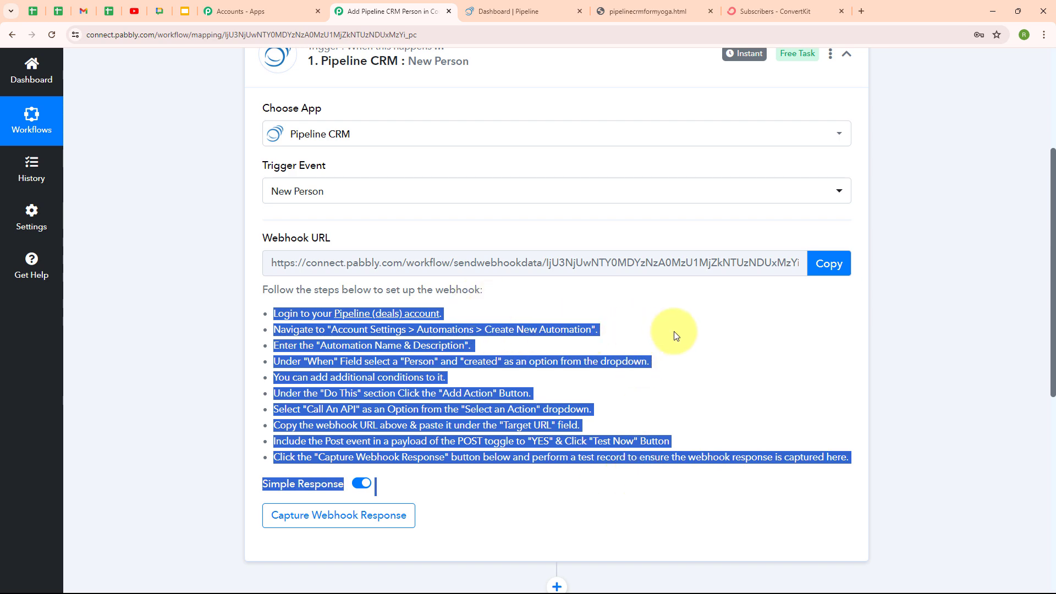
pyautogui.click(840, 268)
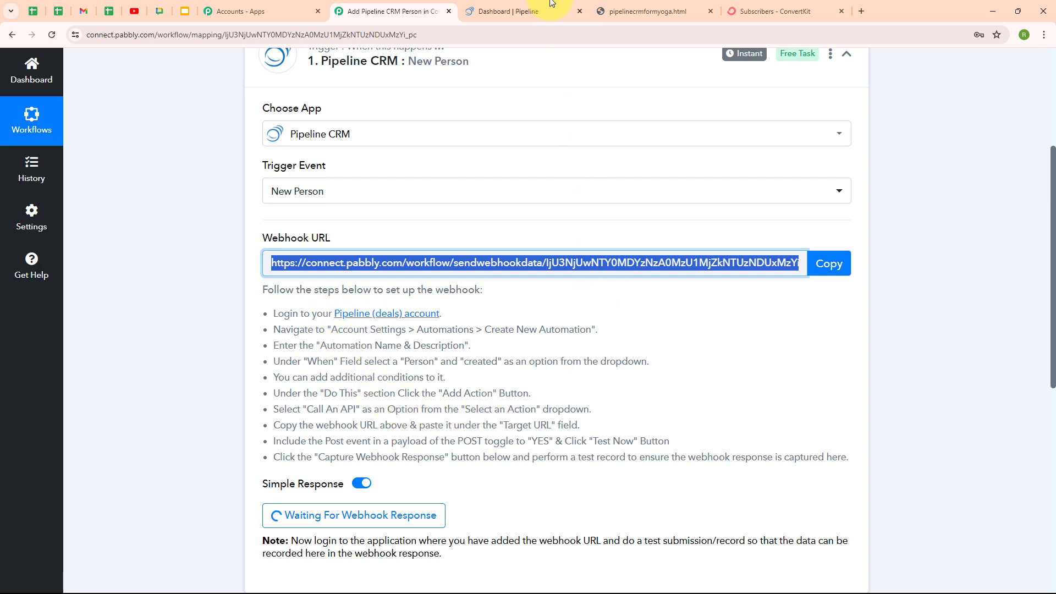
# Open the Automations list in Pipeline CRM's account settings
pyautogui.click(508, 11)
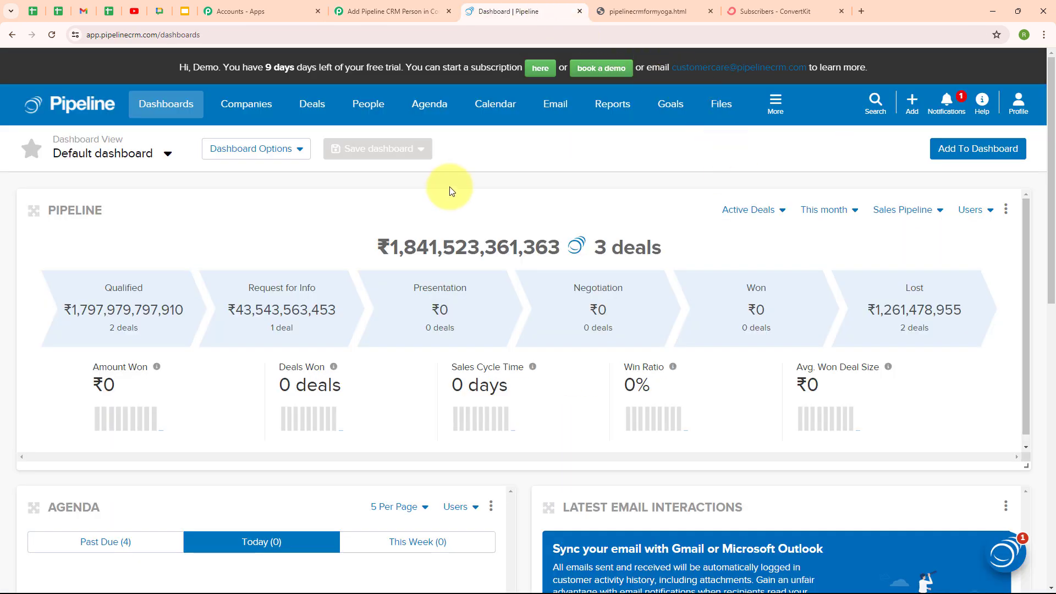
pyautogui.click(1015, 101)
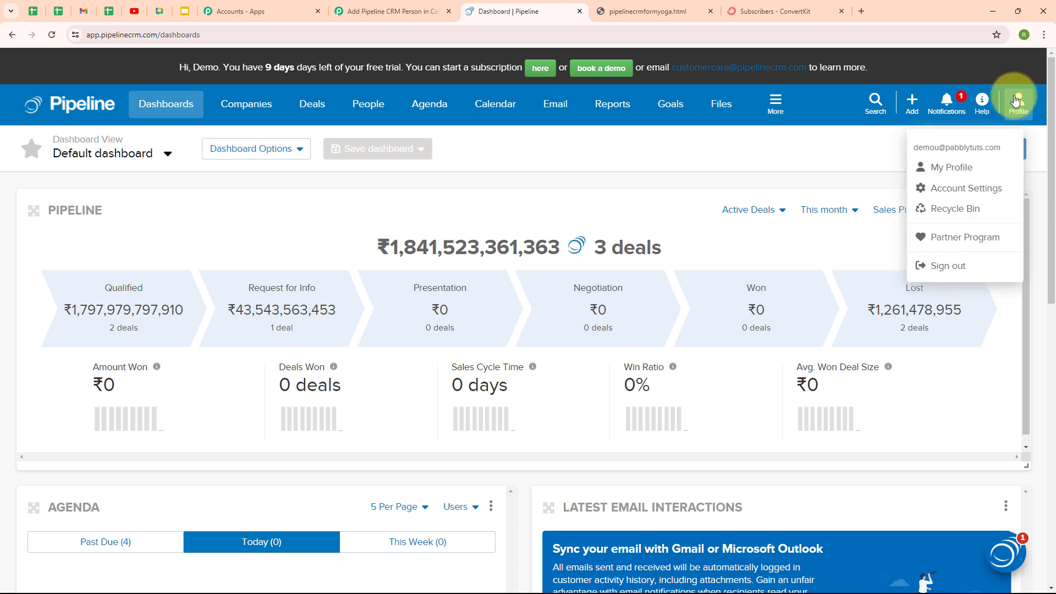
pyautogui.click(957, 195)
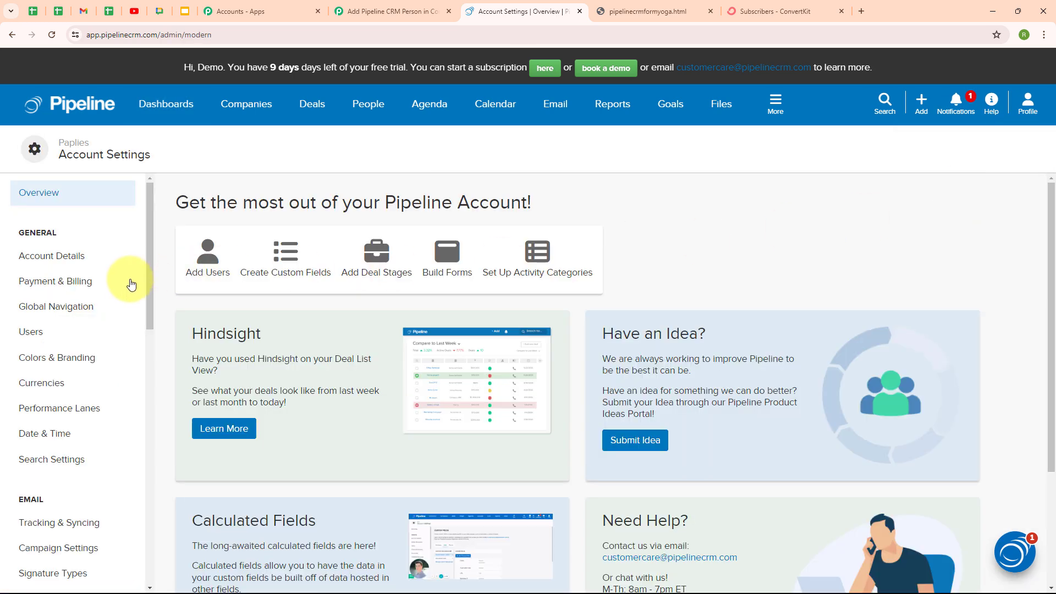
pyautogui.scroll(-13, 131, 285)
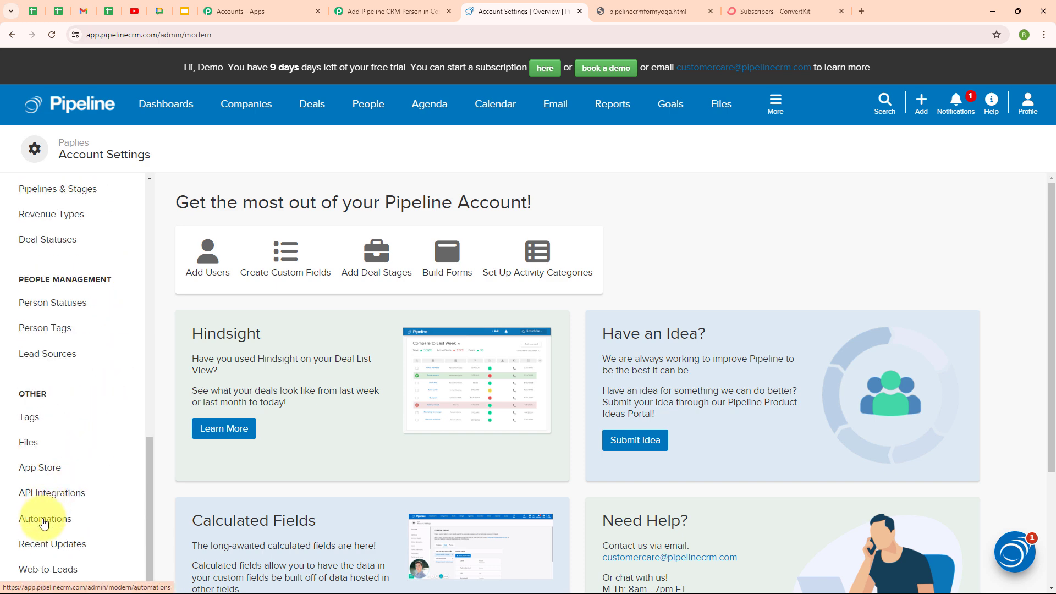
pyautogui.click(43, 529)
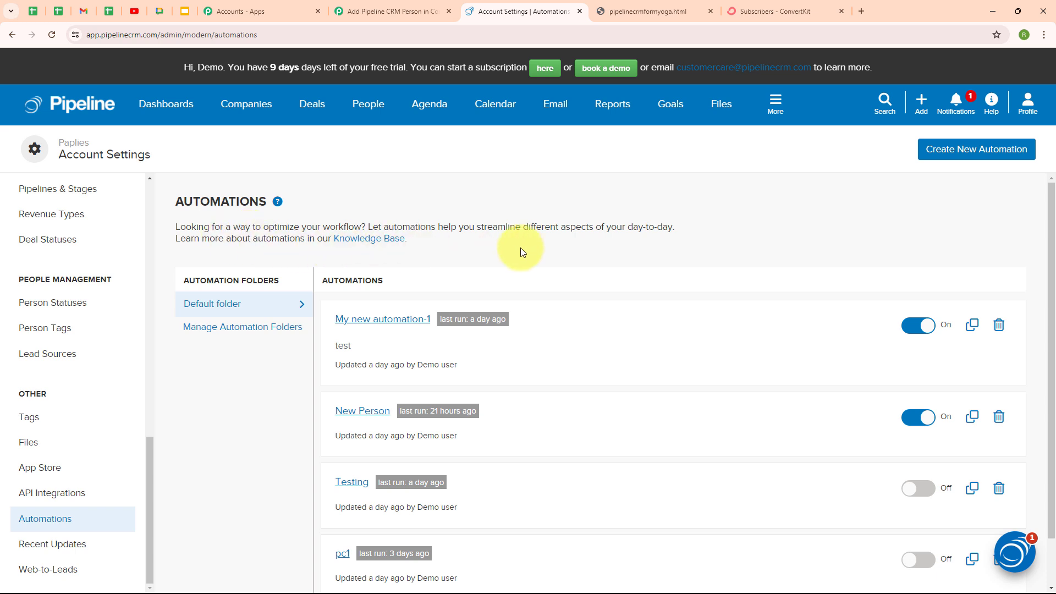
# Create a new automation named 'ConvertKit Subscriber'
pyautogui.click(954, 154)
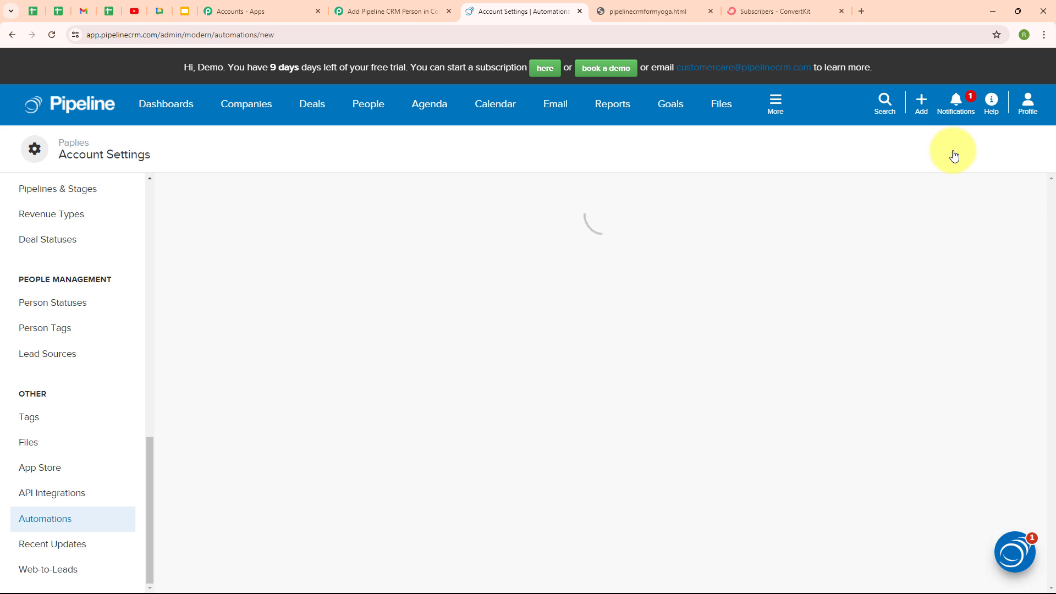
pyautogui.tripleClick(237, 285)
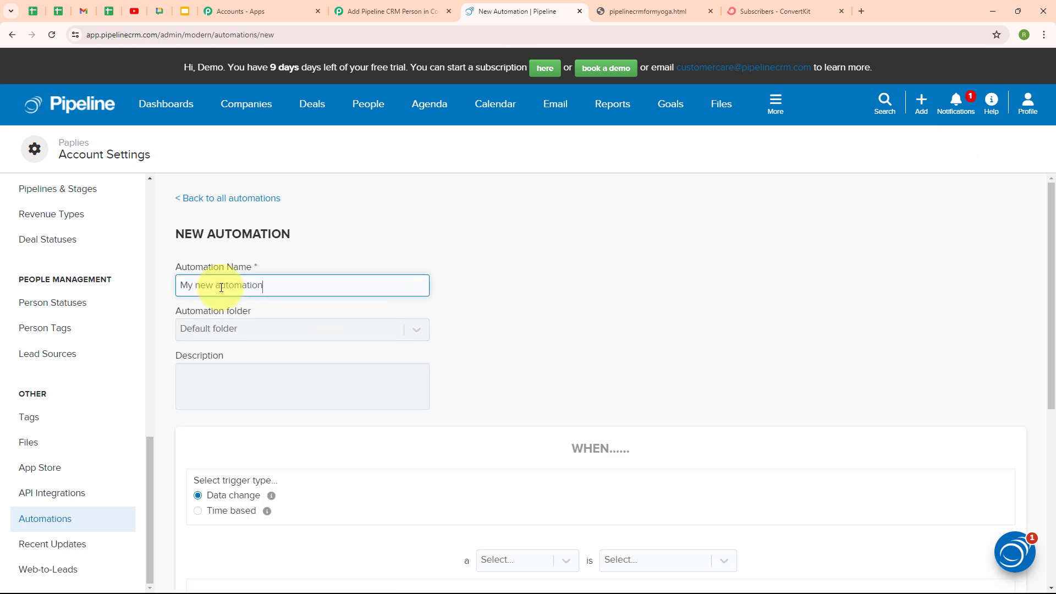
pyautogui.press('BackSpace')
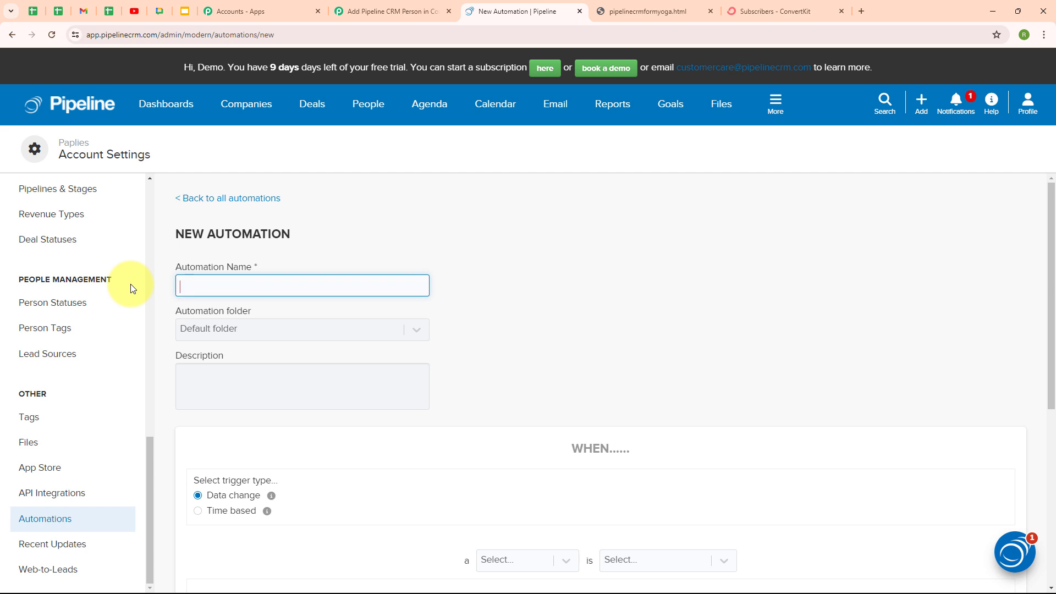
pyautogui.write('Con')
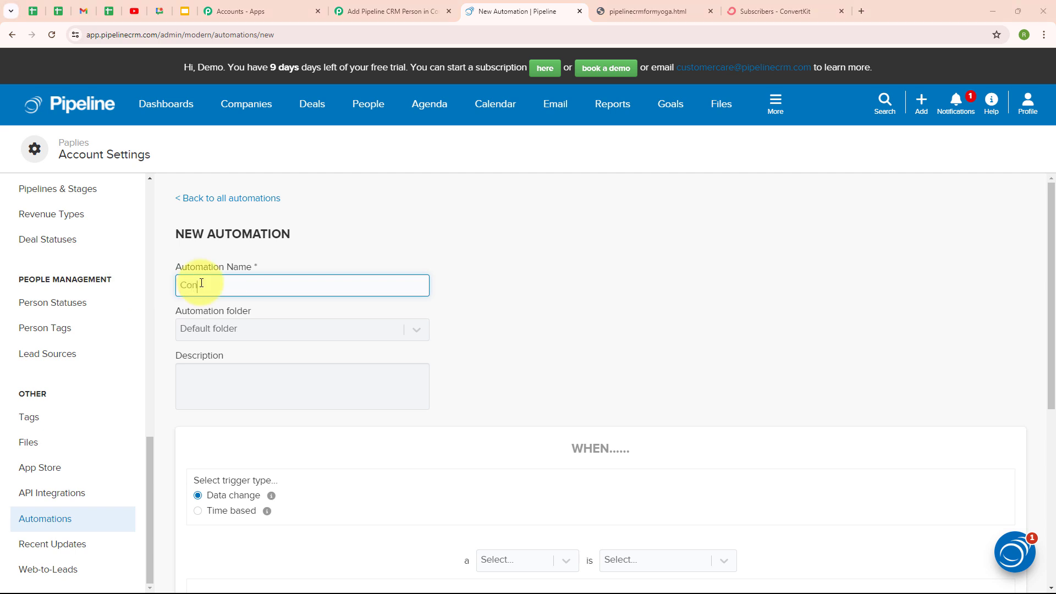
pyautogui.write('vertKit Subscriber')
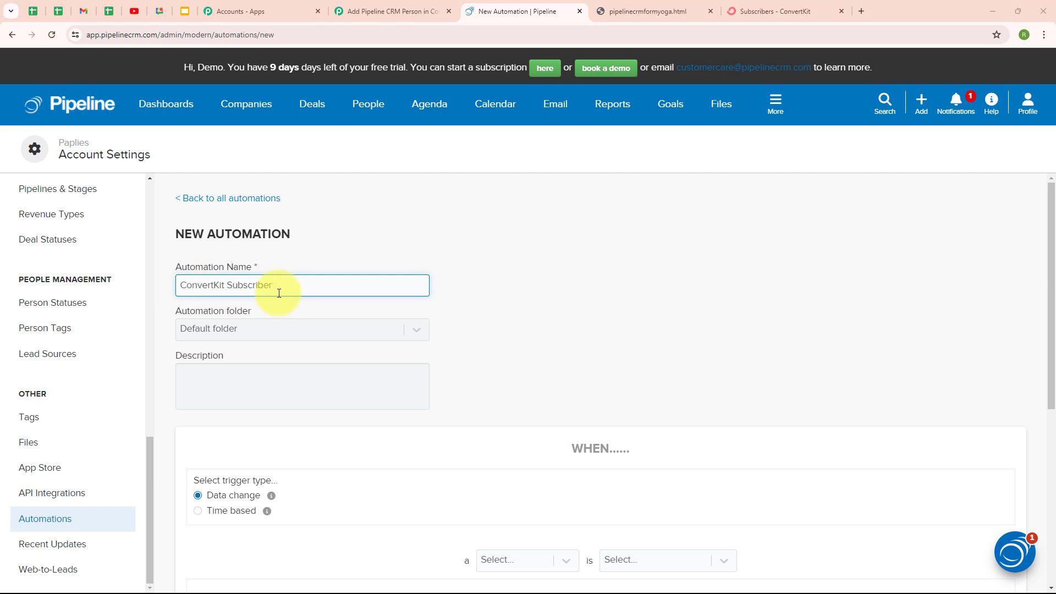
pyautogui.click(532, 290)
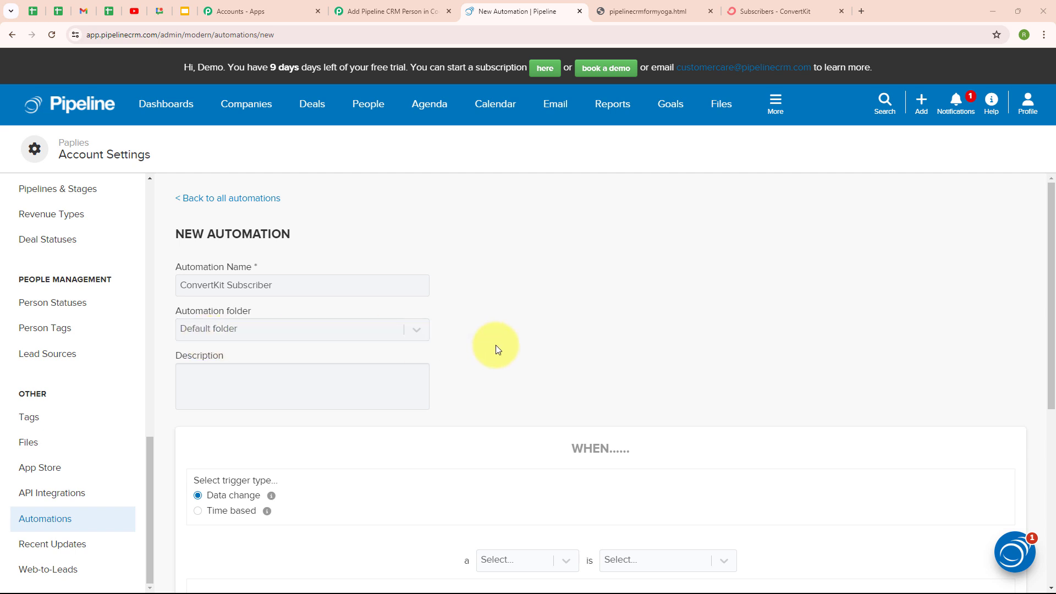
# Set the automation's WHEN condition to fire when a person is created
pyautogui.scroll(-2, 498, 343)
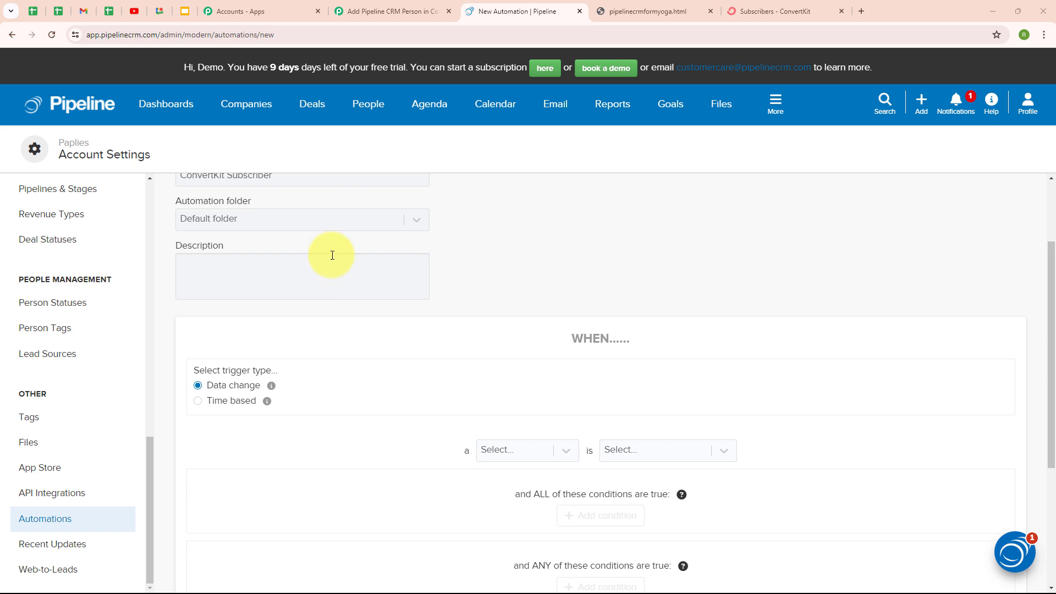
pyautogui.moveTo(574, 337); pyautogui.dragTo(653, 341)
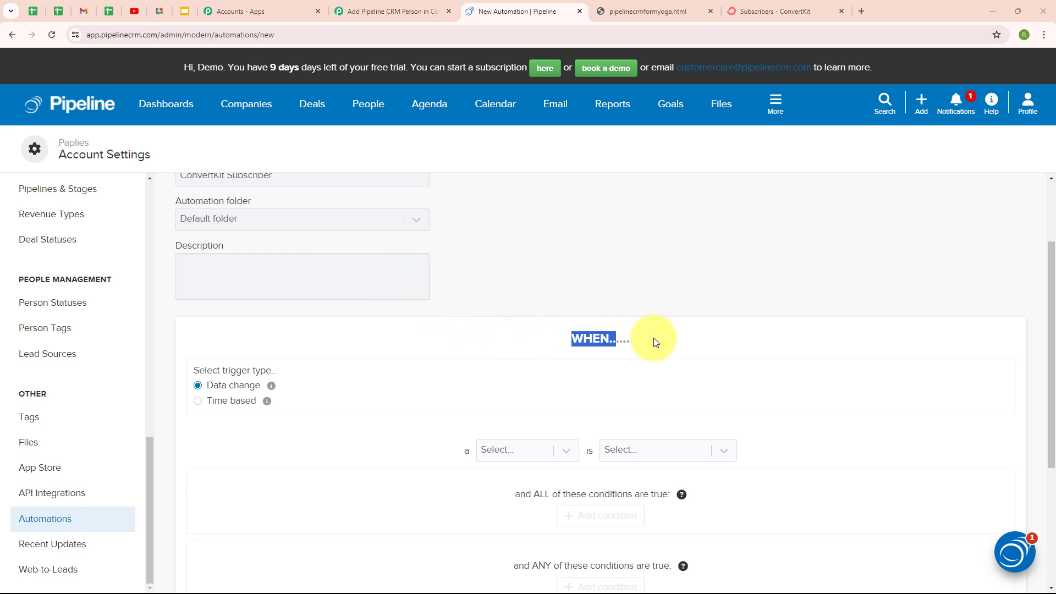
pyautogui.click(695, 342)
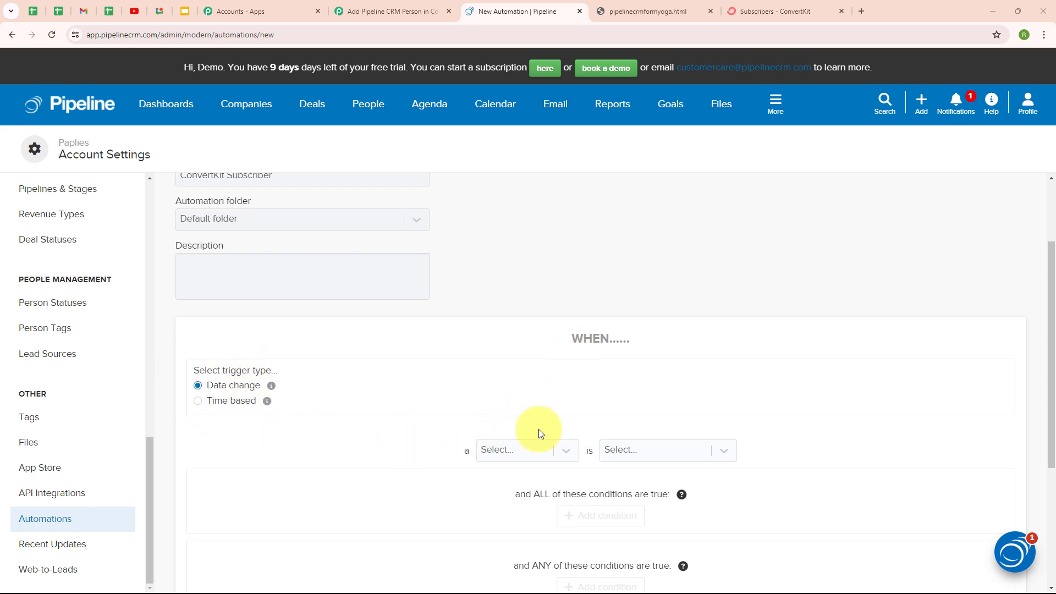
pyautogui.scroll(-1, 540, 430)
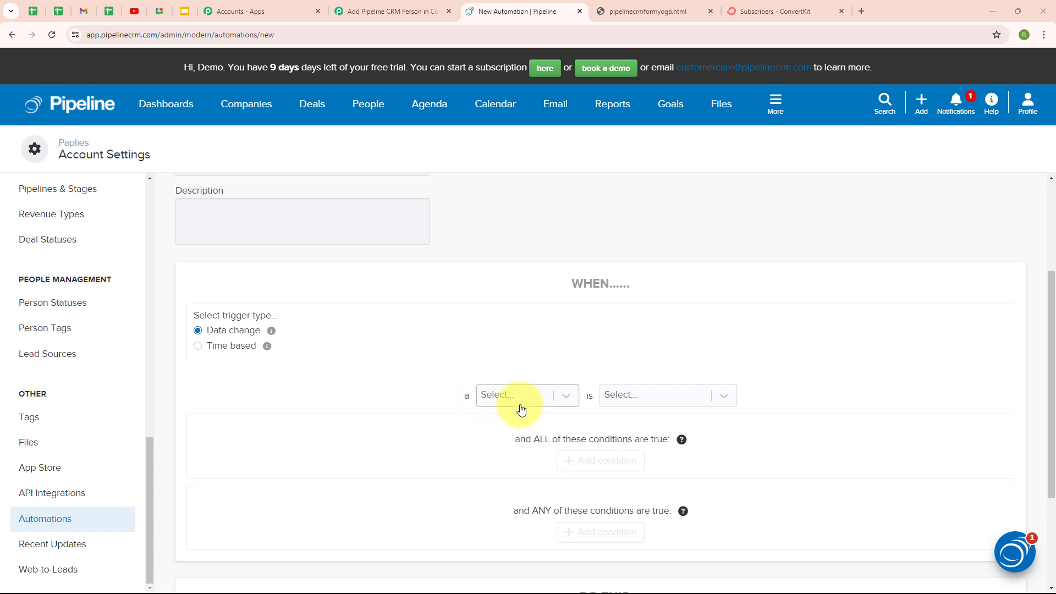
pyautogui.click(501, 398)
pyautogui.click(518, 447)
pyautogui.click(618, 396)
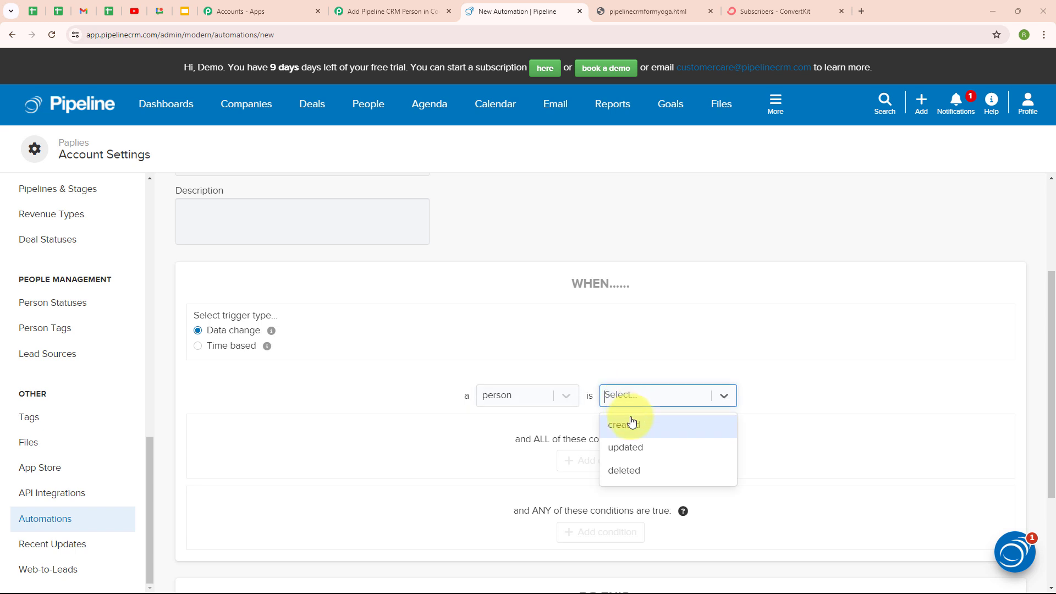
pyautogui.click(630, 423)
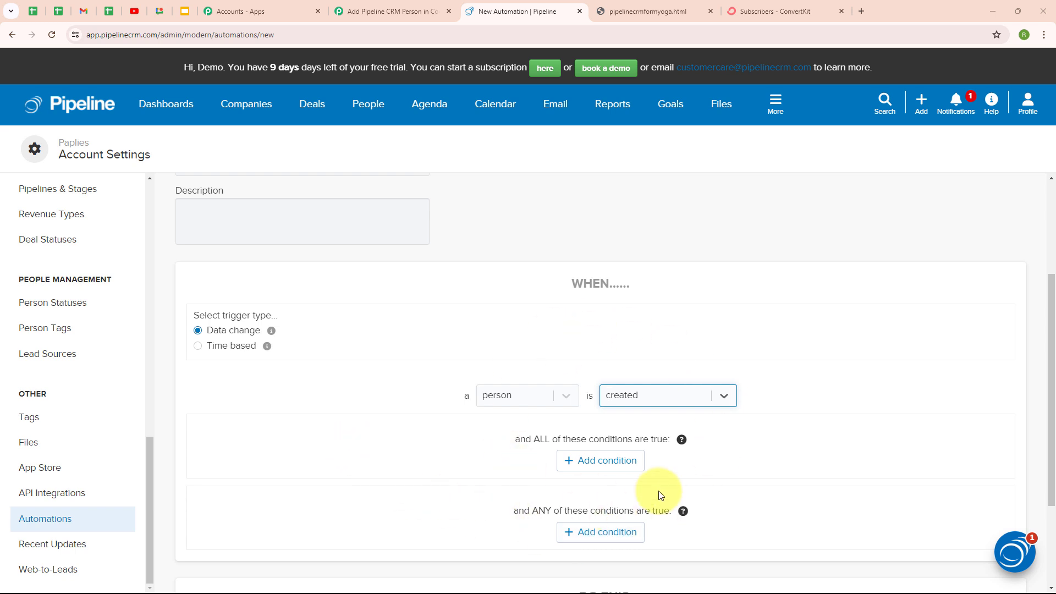
# Scroll down to the automation's DO THIS section
pyautogui.scroll(-3, 770, 461)
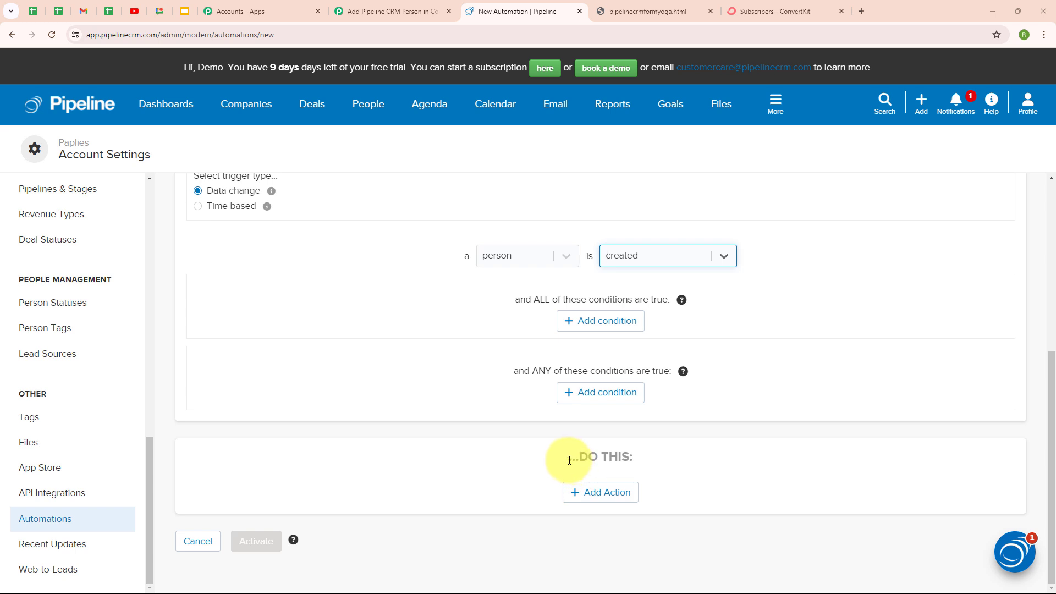
pyautogui.moveTo(569, 464); pyautogui.dragTo(674, 464)
pyautogui.click(677, 457)
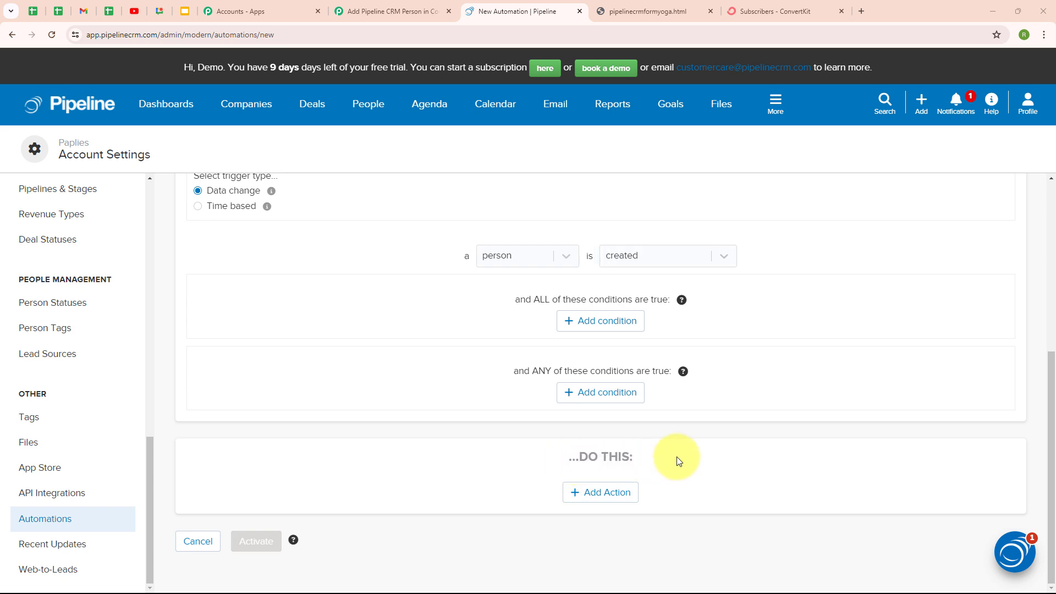
# Add a 'Call an API' action that posts to the pasted Pabbly webhook URL, with event payload set to Yes
pyautogui.click(594, 495)
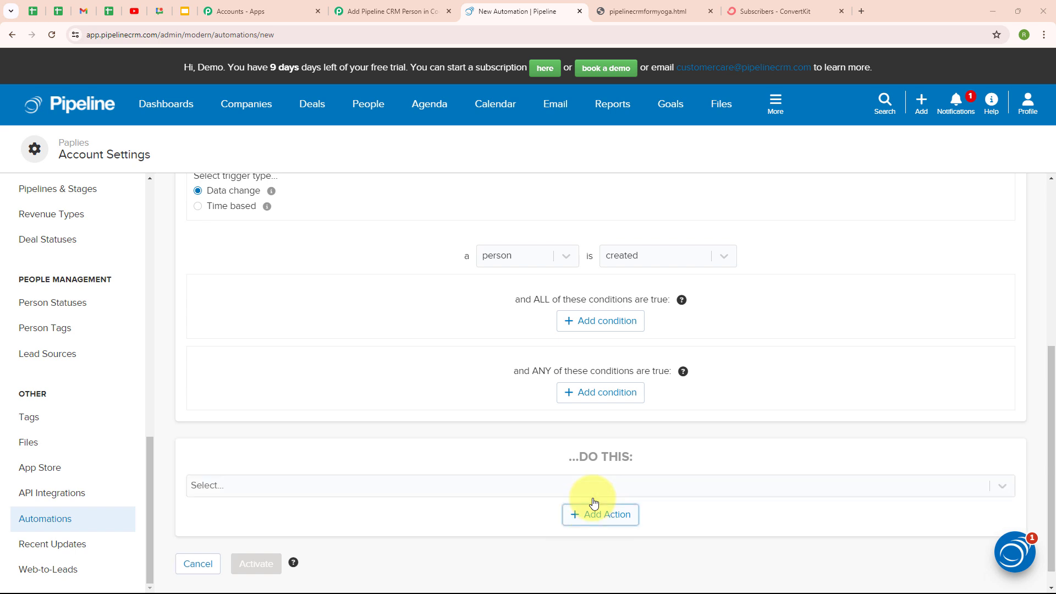
pyautogui.click(434, 488)
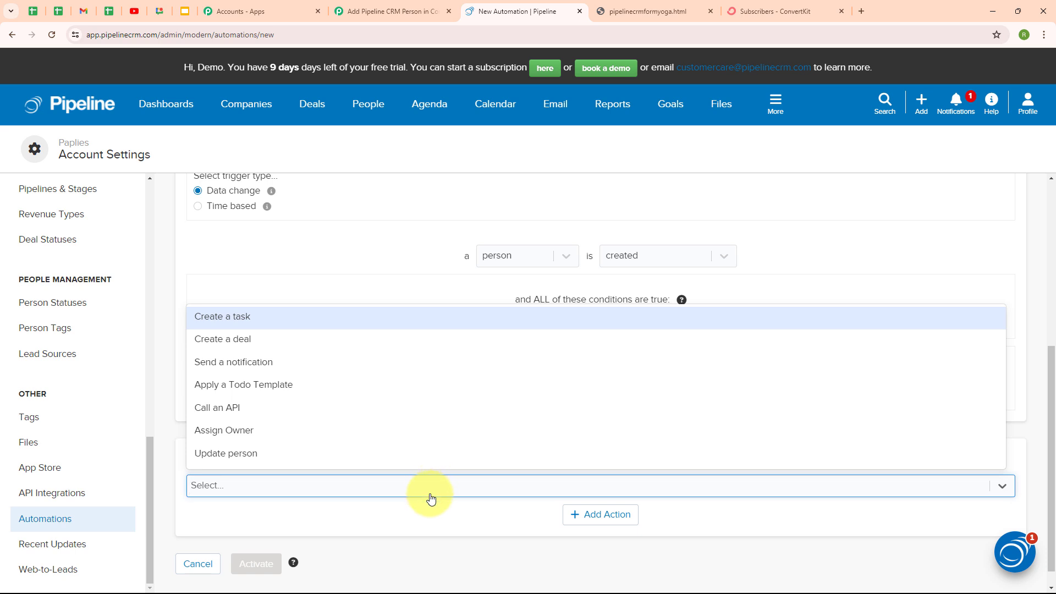
pyautogui.click(238, 410)
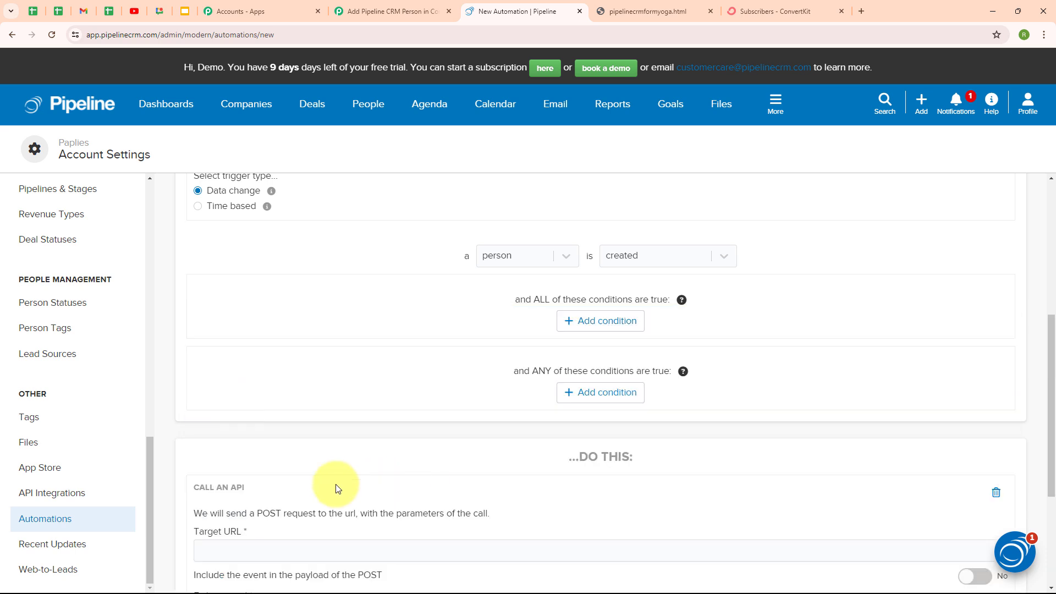
pyautogui.scroll(-4, 773, 488)
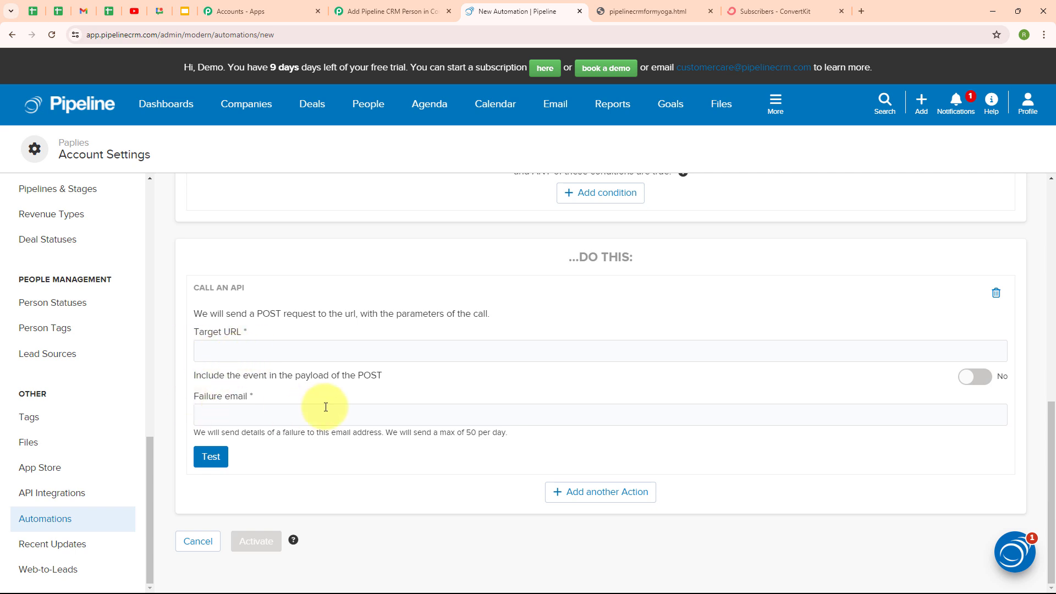
pyautogui.click(228, 352)
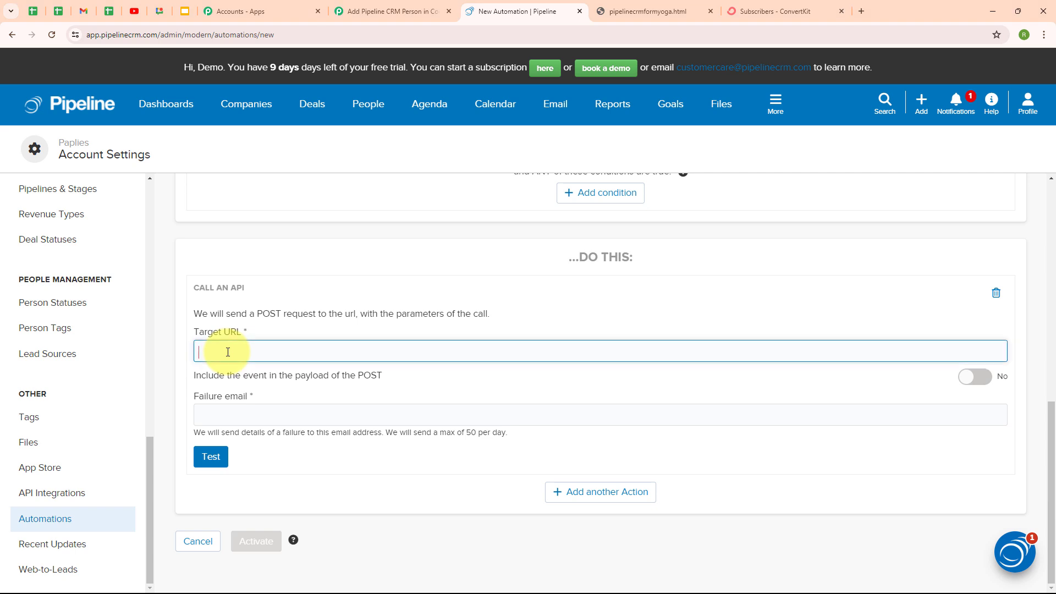
pyautogui.click(507, 382)
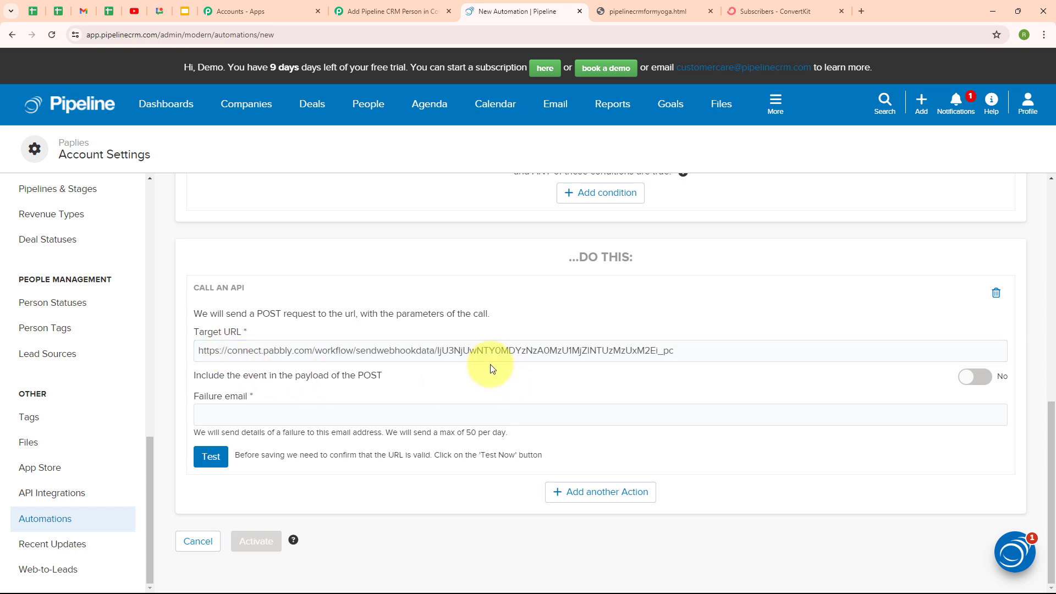
pyautogui.moveTo(196, 375); pyautogui.dragTo(378, 391)
pyautogui.click(405, 381)
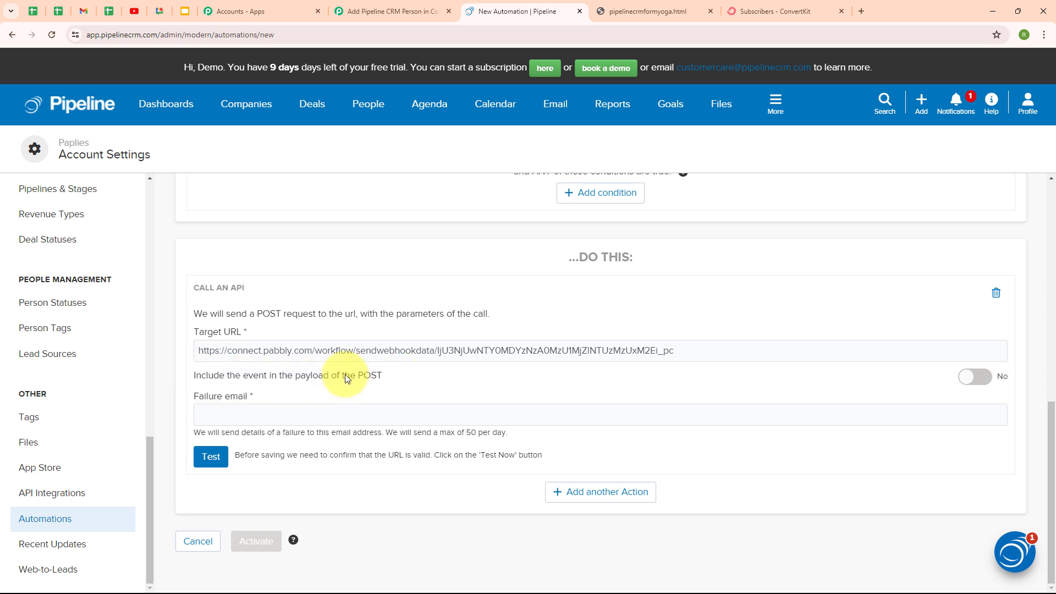
pyautogui.click(982, 382)
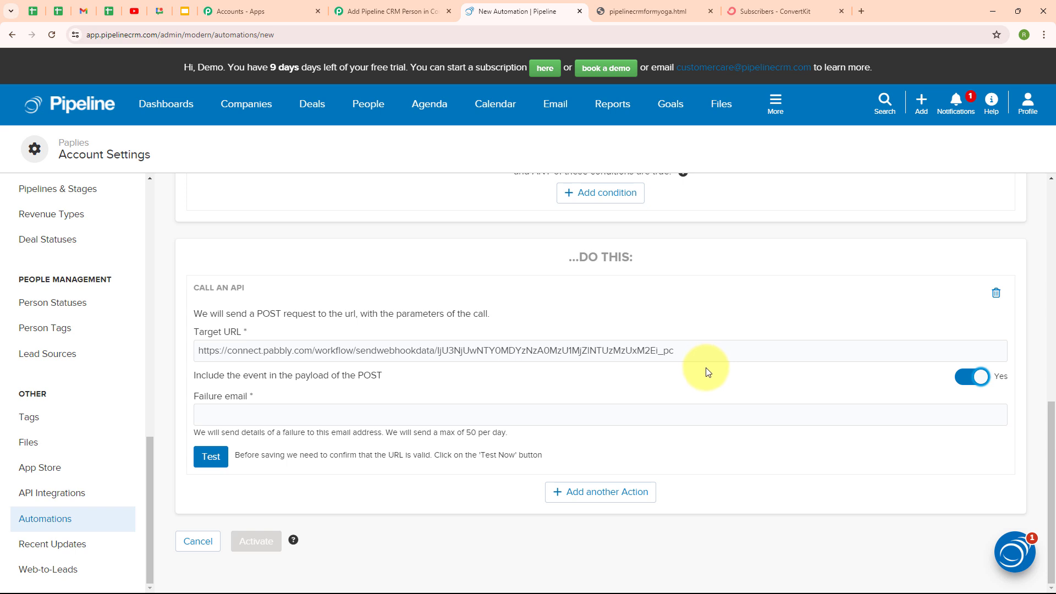
# Fill in the failure e-mail, test the webhook URL, and activate the automation
pyautogui.click(214, 412)
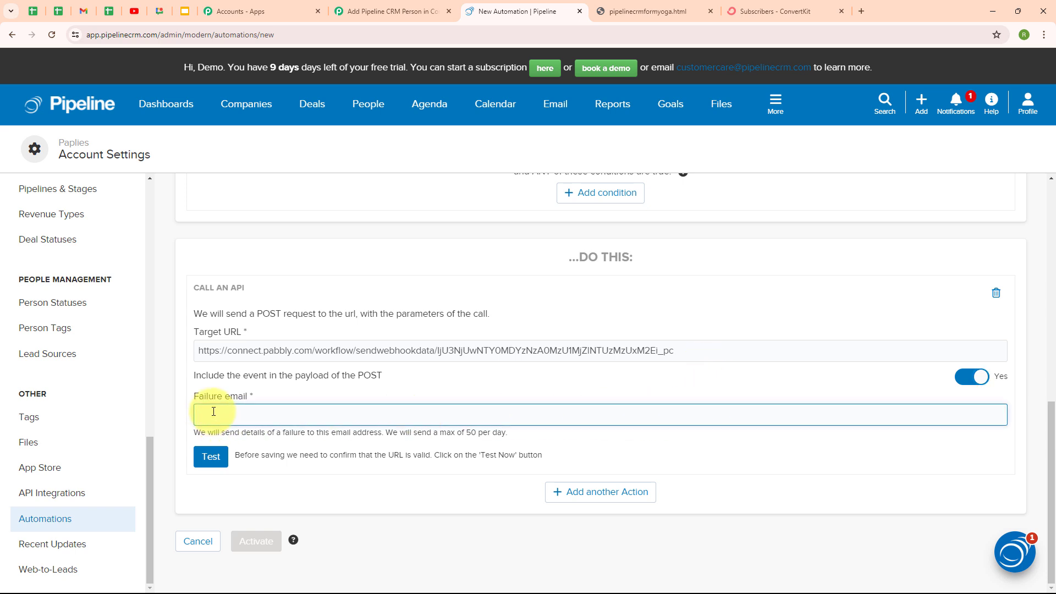
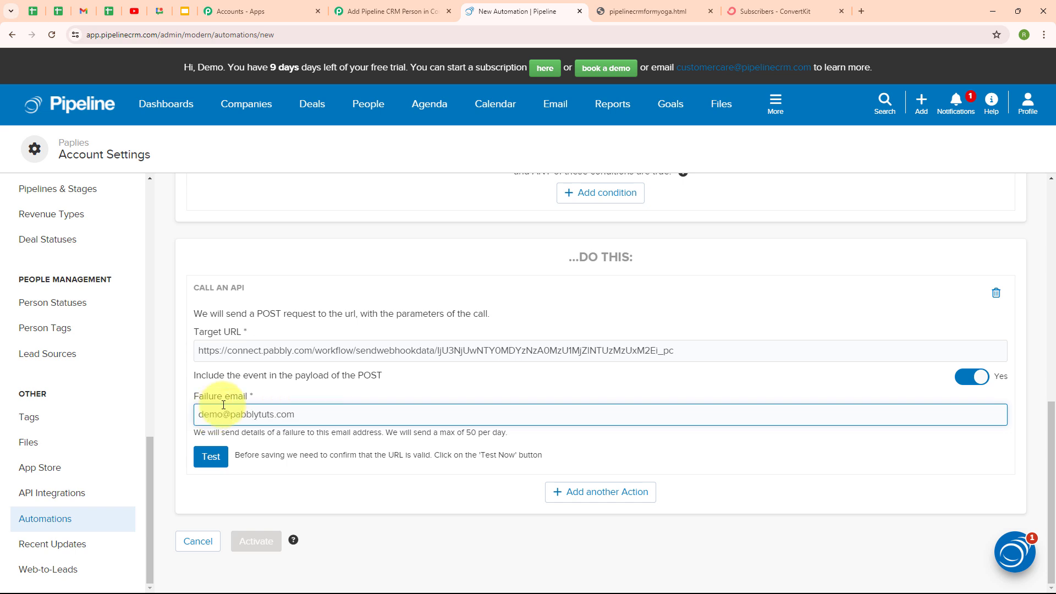
pyautogui.click(224, 428)
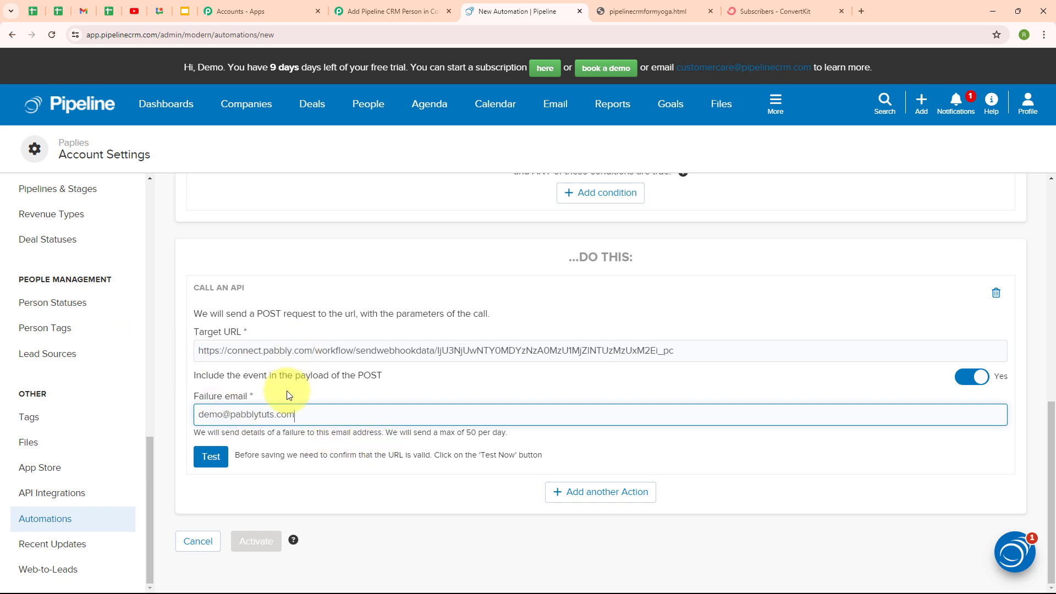
pyautogui.click(209, 457)
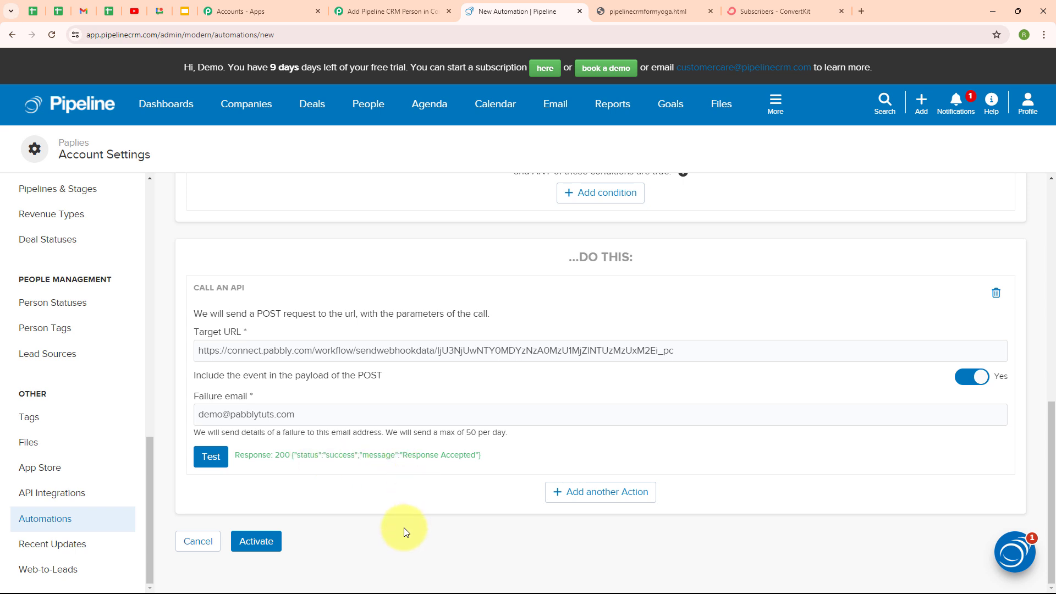
pyautogui.click(260, 554)
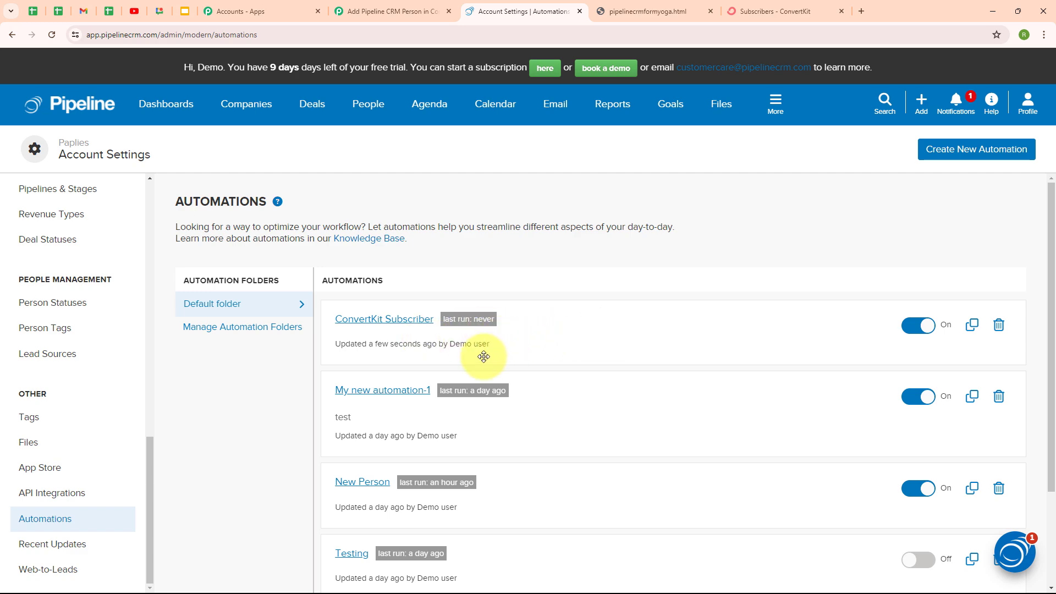
# Discard the captured API Call Test response and confirm re-capturing a fresh webhook response
pyautogui.click(435, 21)
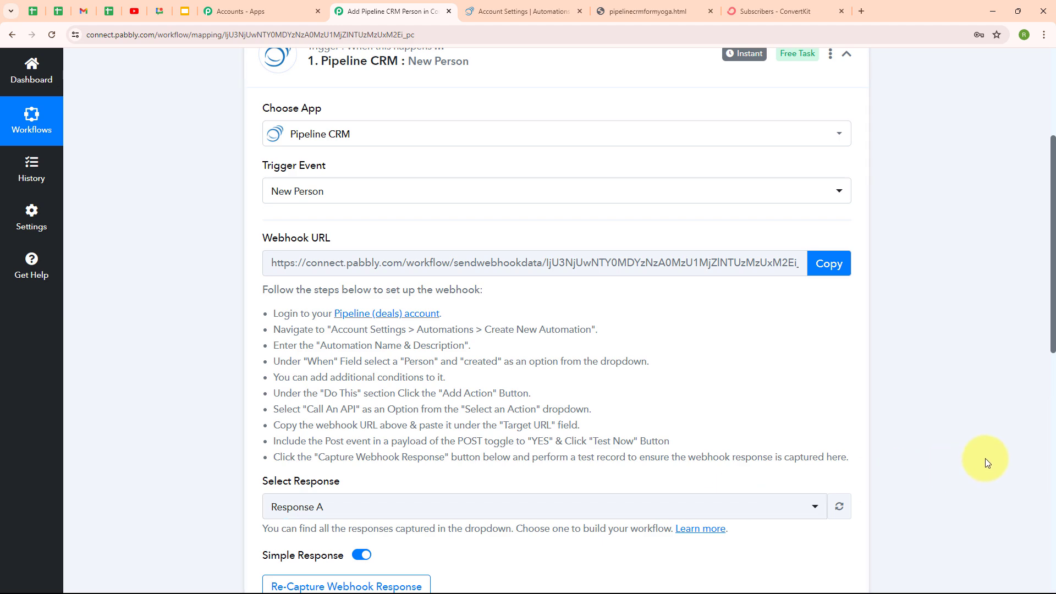
pyautogui.scroll(-4, 921, 486)
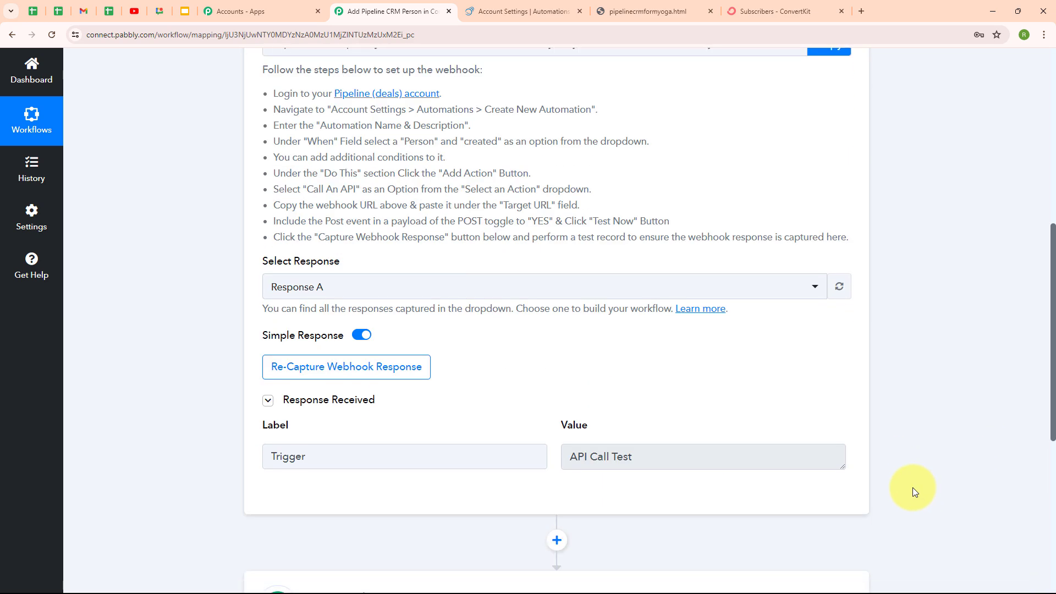
pyautogui.moveTo(644, 456); pyautogui.dragTo(552, 454)
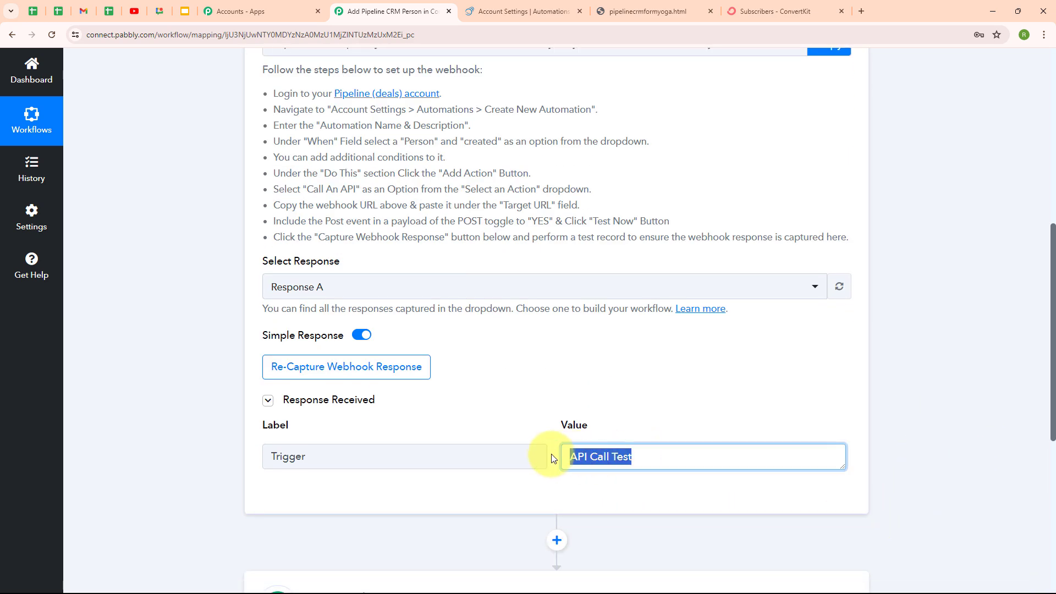
pyautogui.click(535, 417)
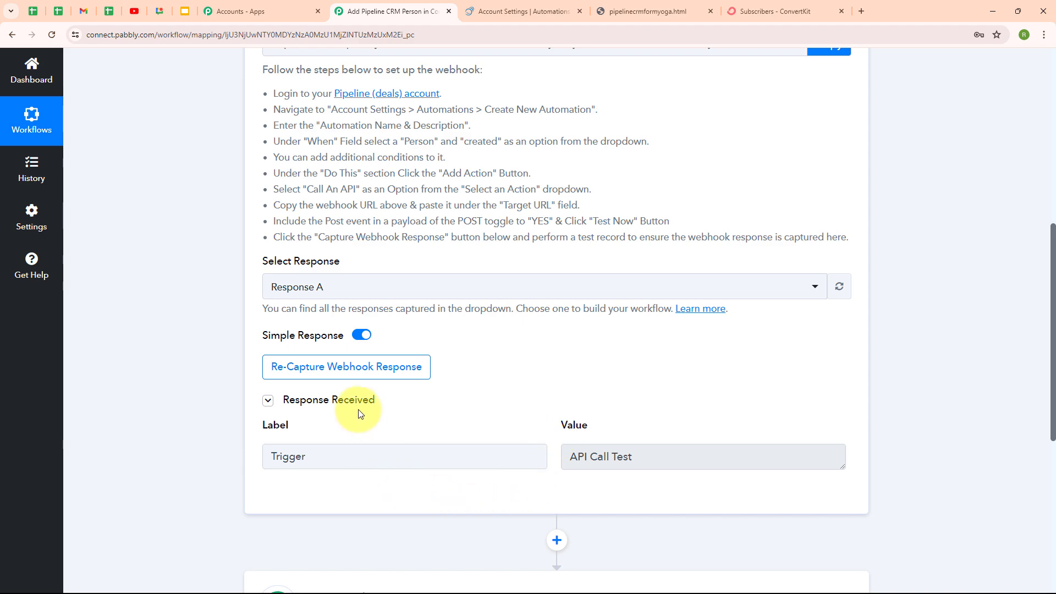
pyautogui.click(341, 368)
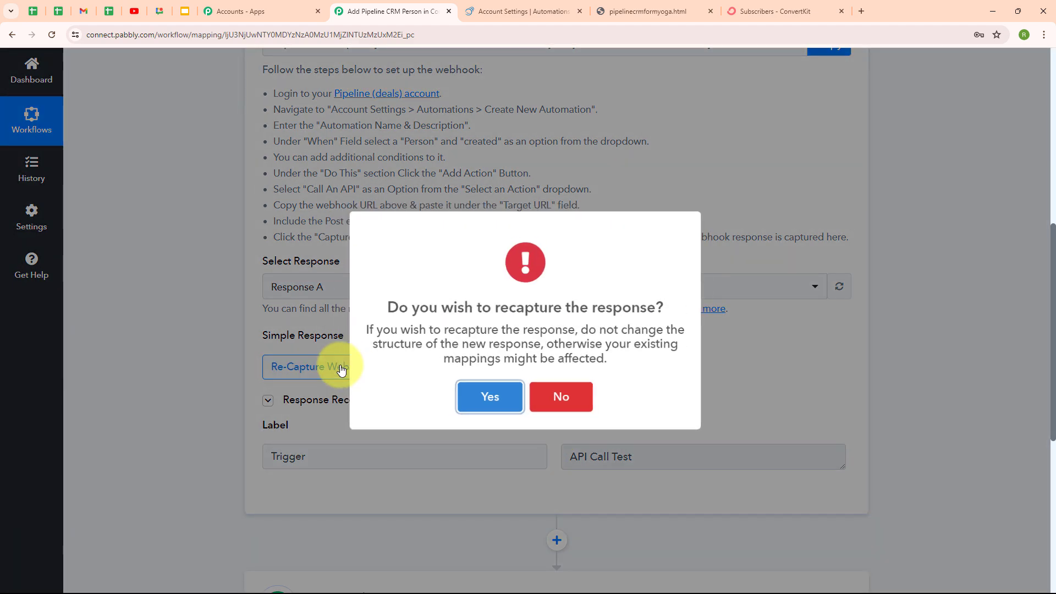
pyautogui.click(480, 396)
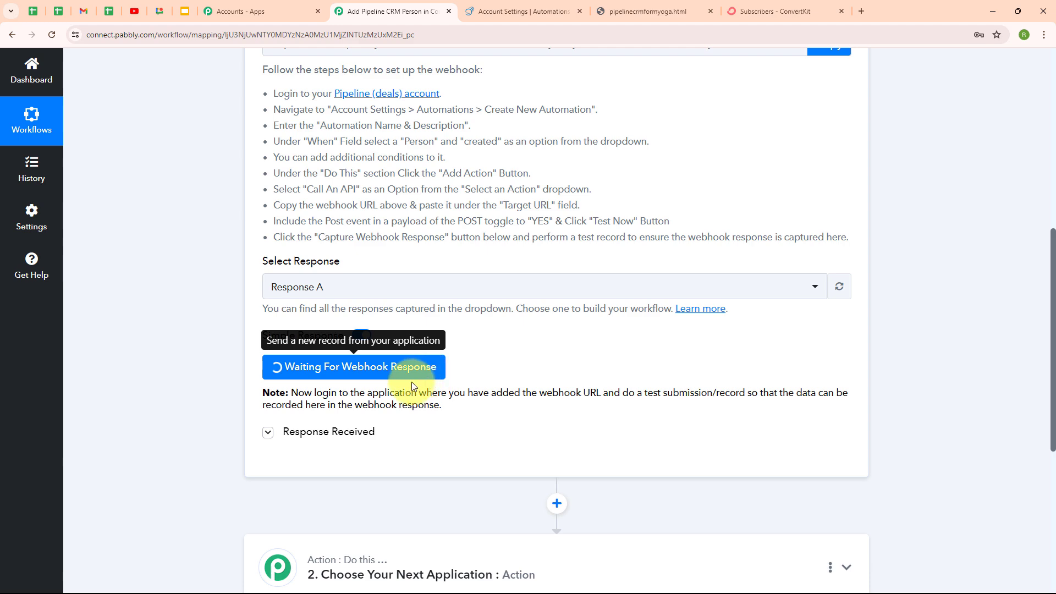
pyautogui.click(649, 11)
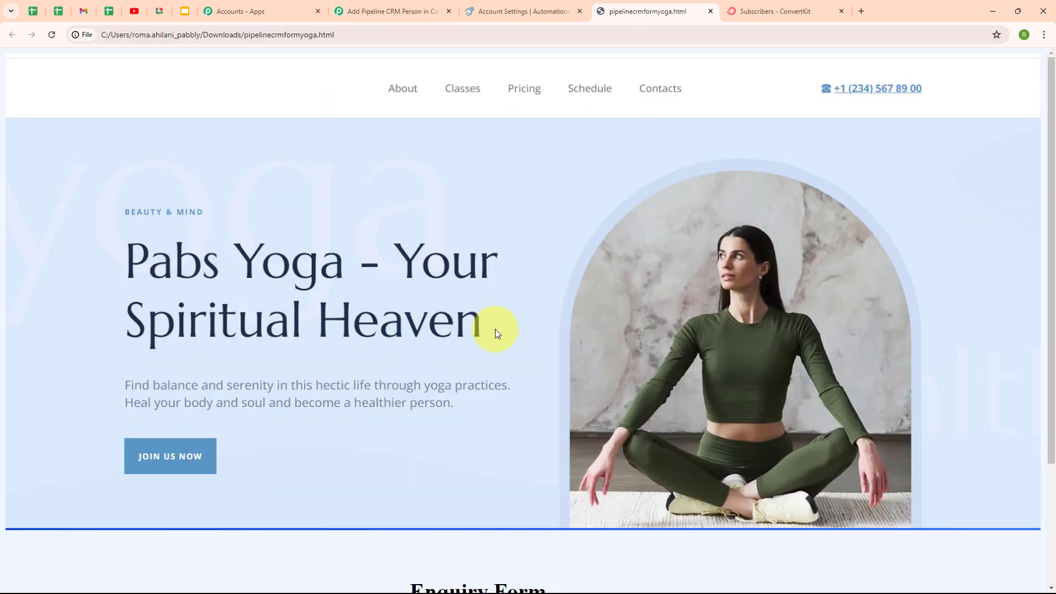
# Autofill First Name, Last Name, Email and Mobile on the Pabs Yoga Enquiry Form and submit it
pyautogui.scroll(-3, 702, 549)
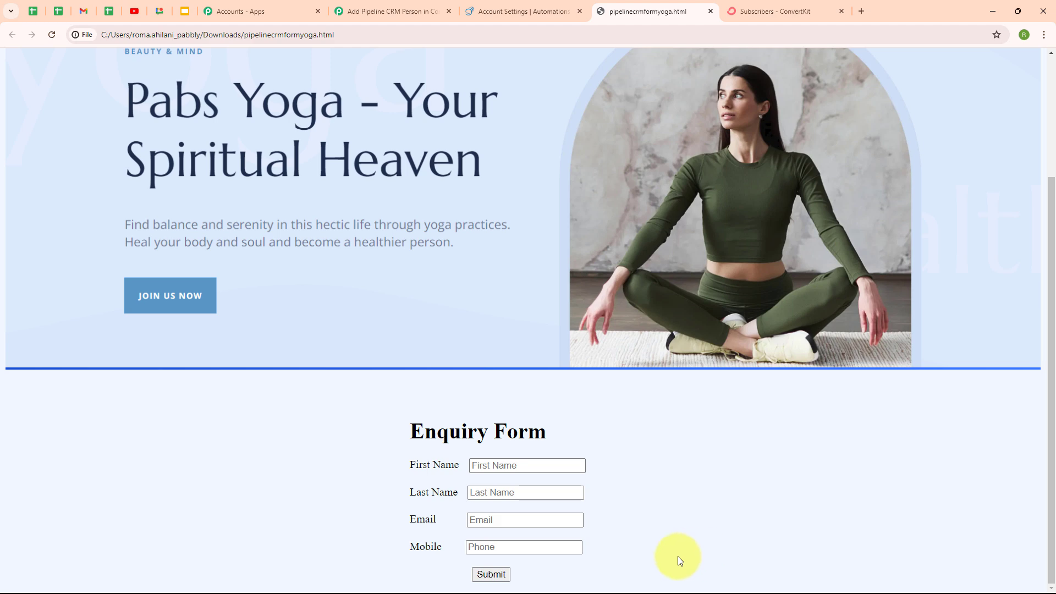
pyautogui.click(477, 468)
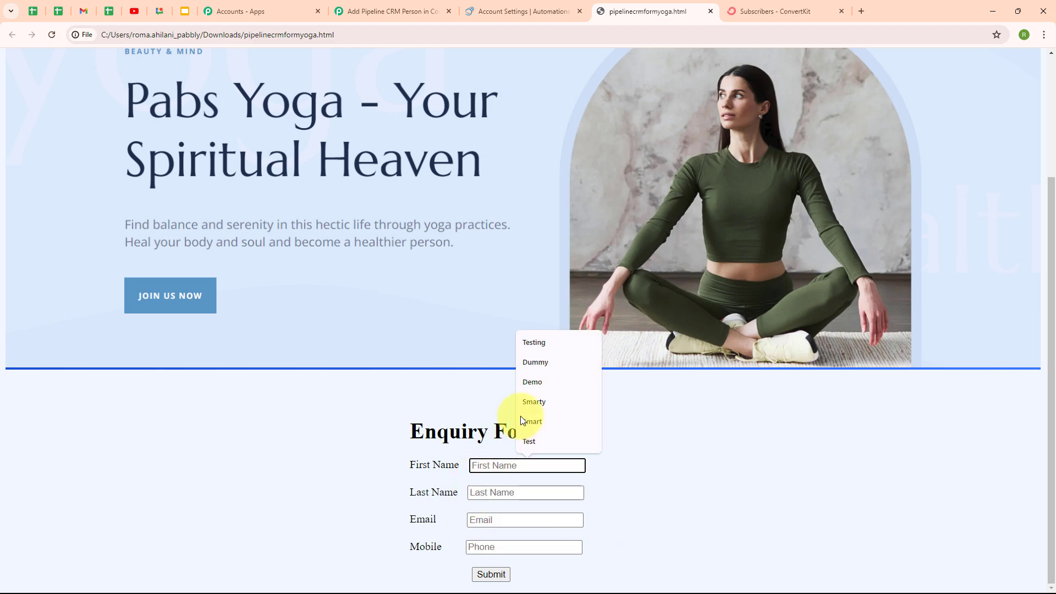
pyautogui.click(550, 365)
pyautogui.click(484, 493)
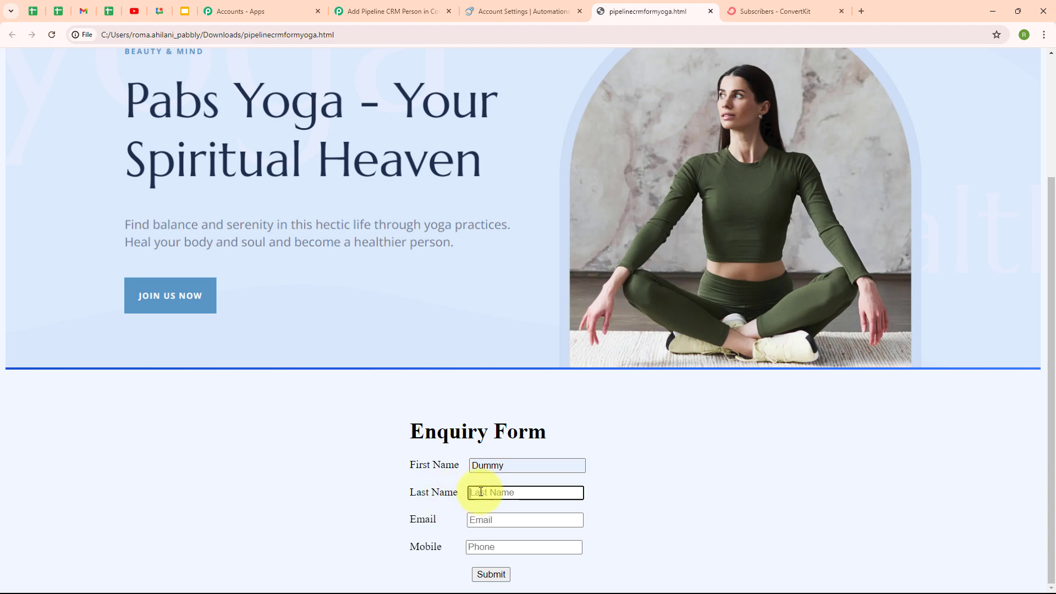
pyautogui.click(540, 537)
pyautogui.click(502, 517)
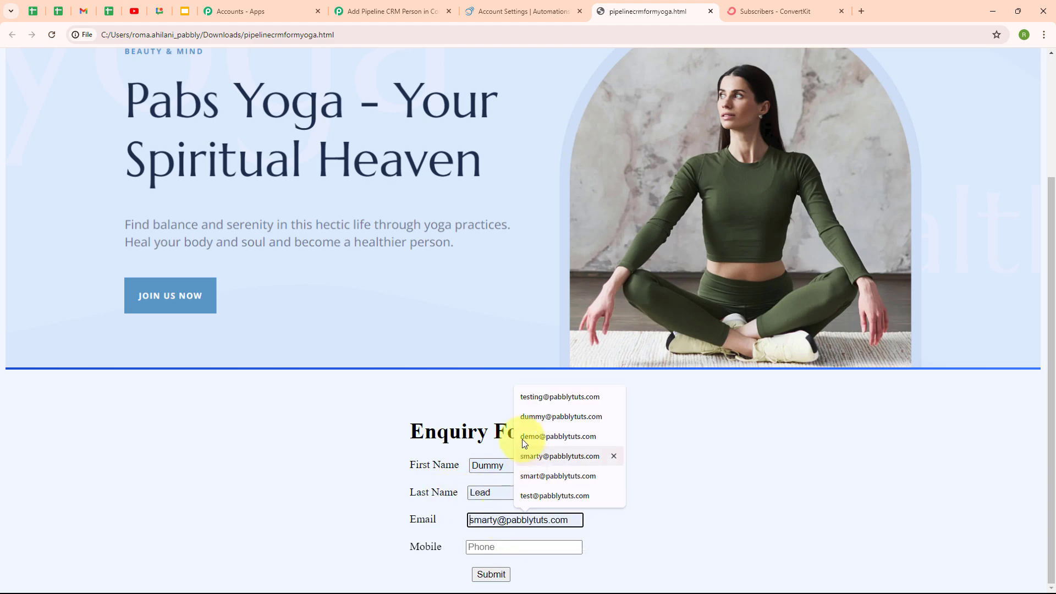
pyautogui.click(523, 422)
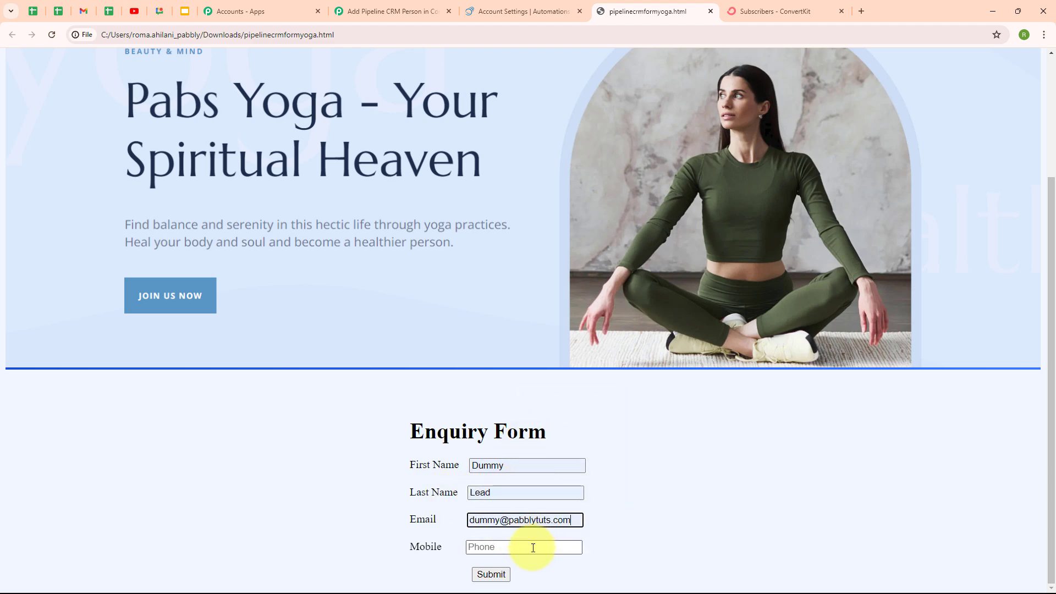
pyautogui.click(484, 547)
pyautogui.click(527, 483)
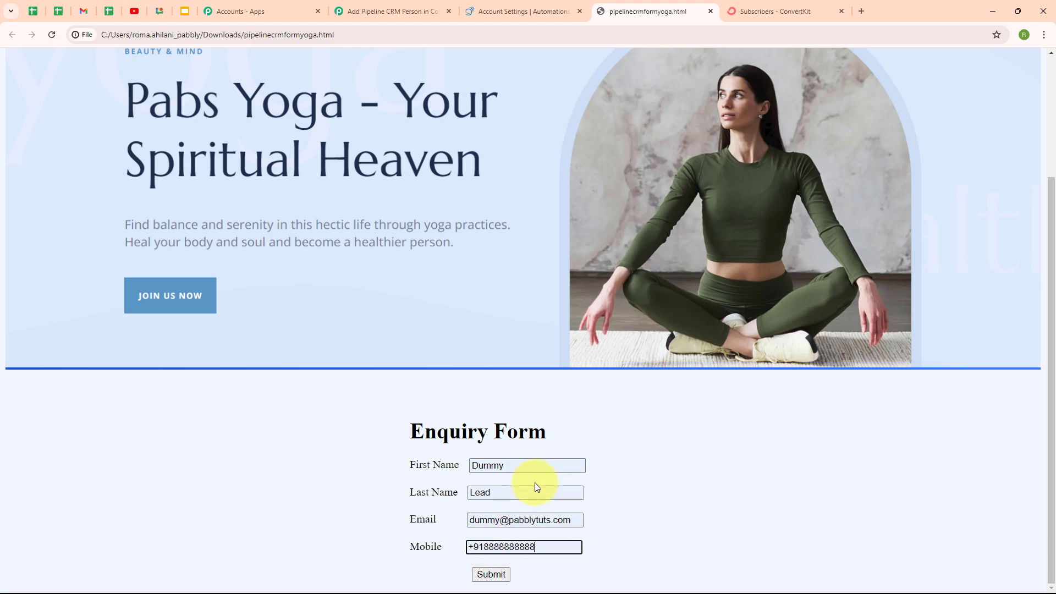
pyautogui.click(655, 485)
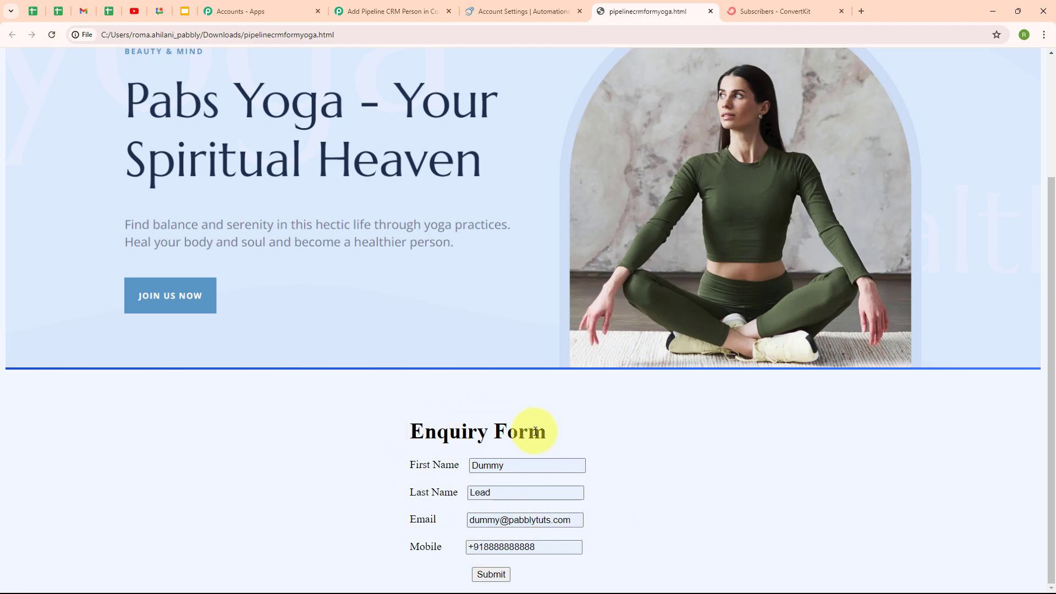
pyautogui.click(484, 576)
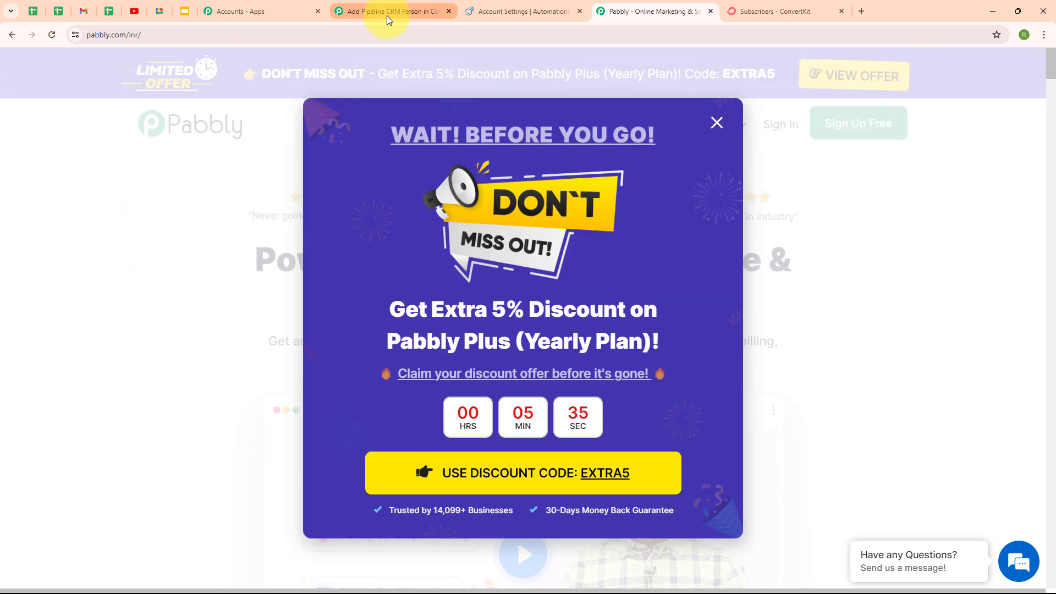
pyautogui.click(387, 15)
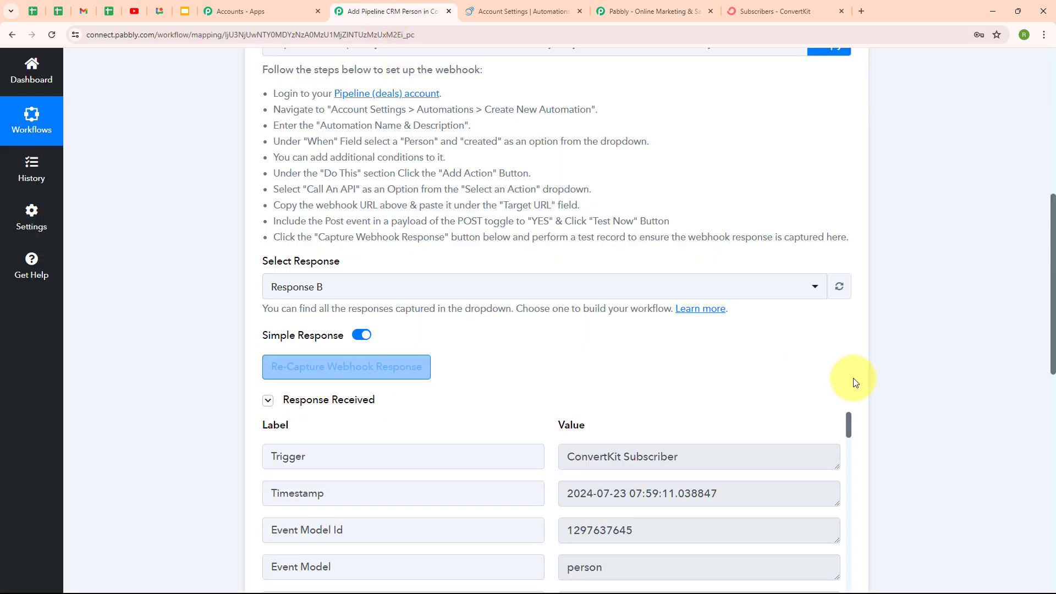
# Review Response B's captured name fields, then collapse the Pipeline CRM trigger step
pyautogui.scroll(-4, 920, 449)
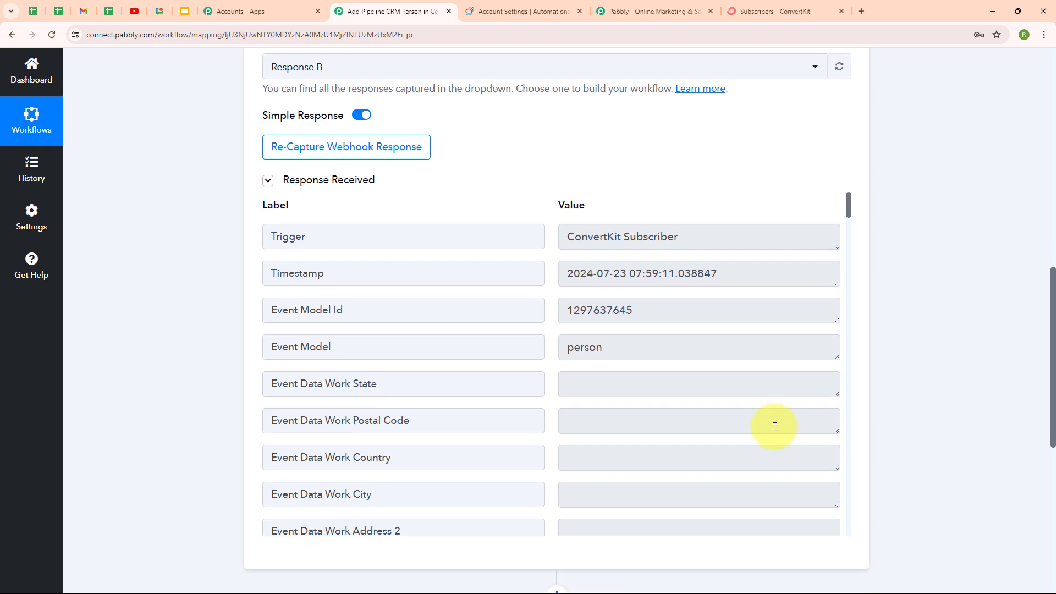
pyautogui.scroll(-3, 736, 415)
pyautogui.scroll(-6, 736, 415)
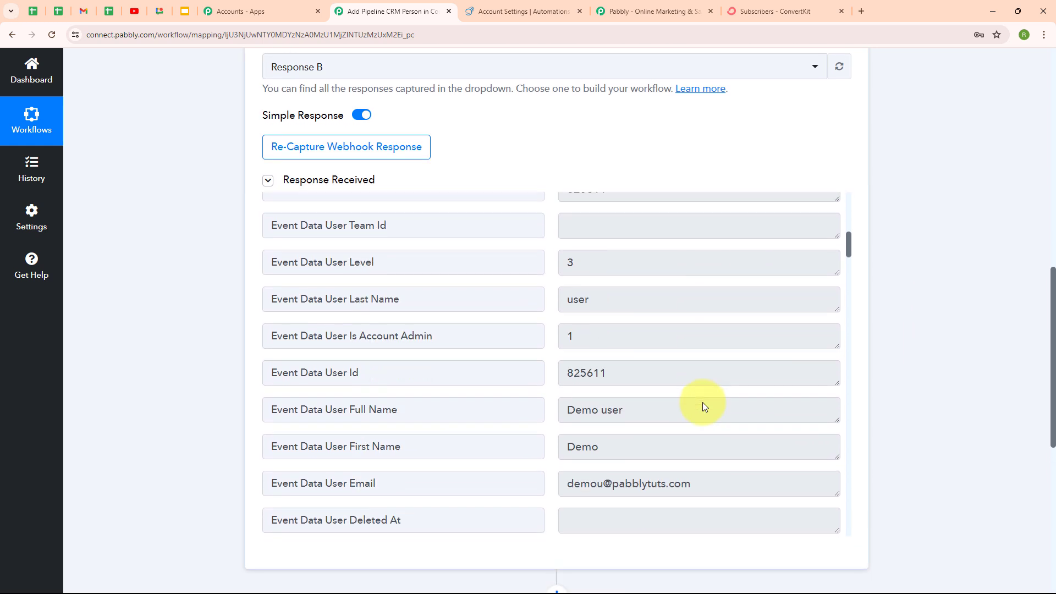
pyautogui.scroll(-15, 702, 402)
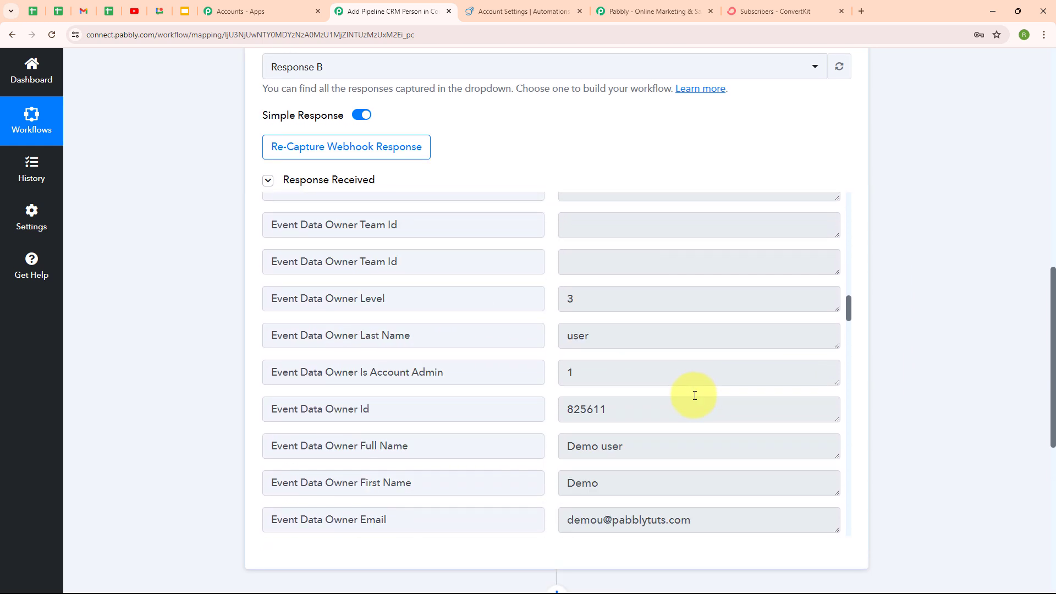
pyautogui.scroll(3, 695, 395)
pyautogui.moveTo(655, 354); pyautogui.dragTo(591, 354)
pyautogui.click(719, 415)
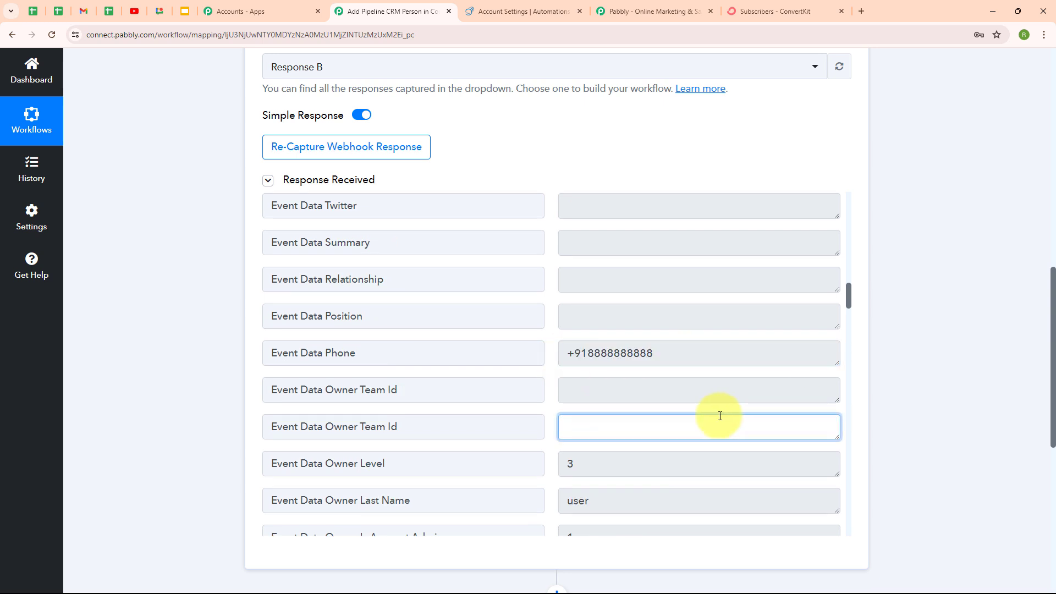
pyautogui.scroll(-5, 720, 416)
pyautogui.scroll(-15, 719, 416)
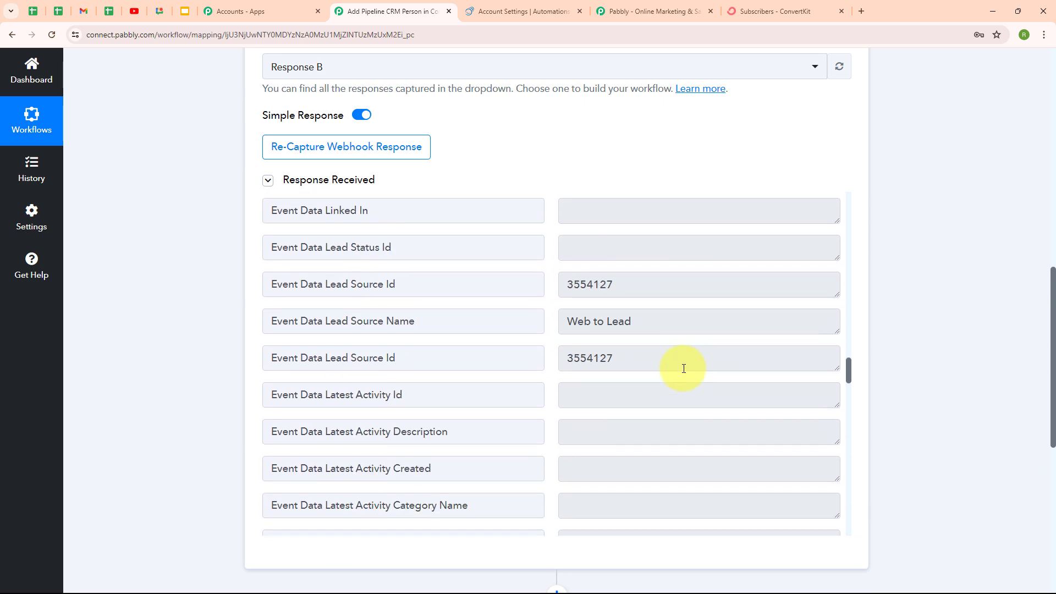
pyautogui.scroll(-15, 684, 368)
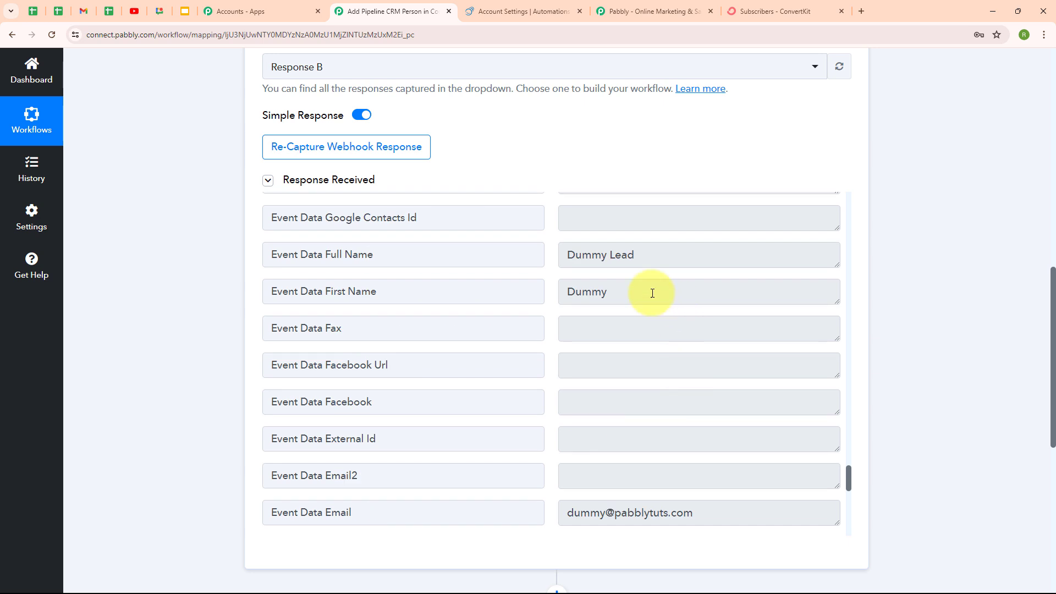
pyautogui.moveTo(710, 256); pyautogui.dragTo(564, 260)
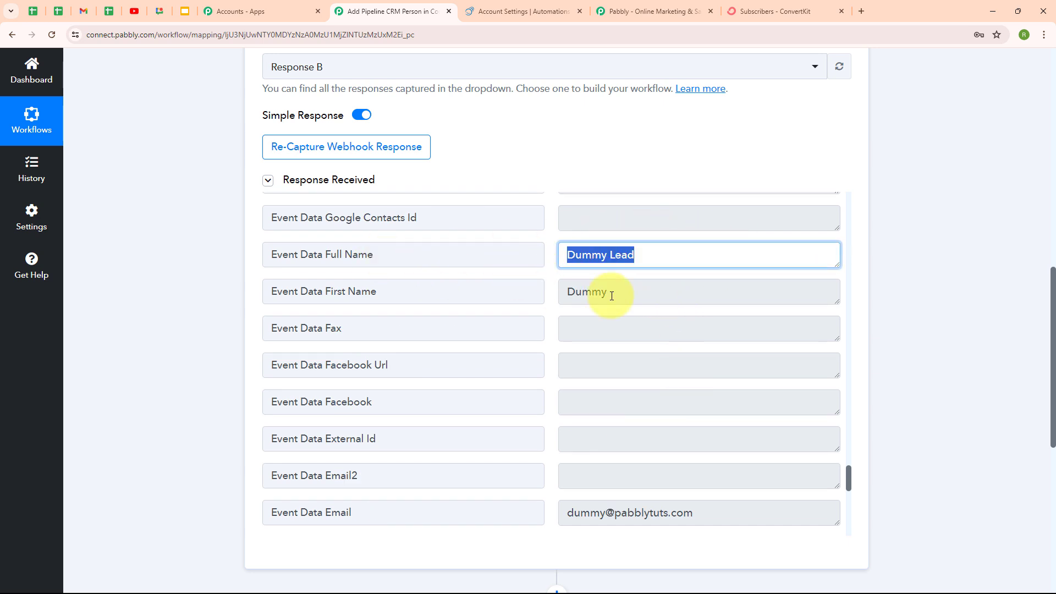
pyautogui.moveTo(613, 294); pyautogui.dragTo(494, 309)
pyautogui.scroll(-4, 740, 424)
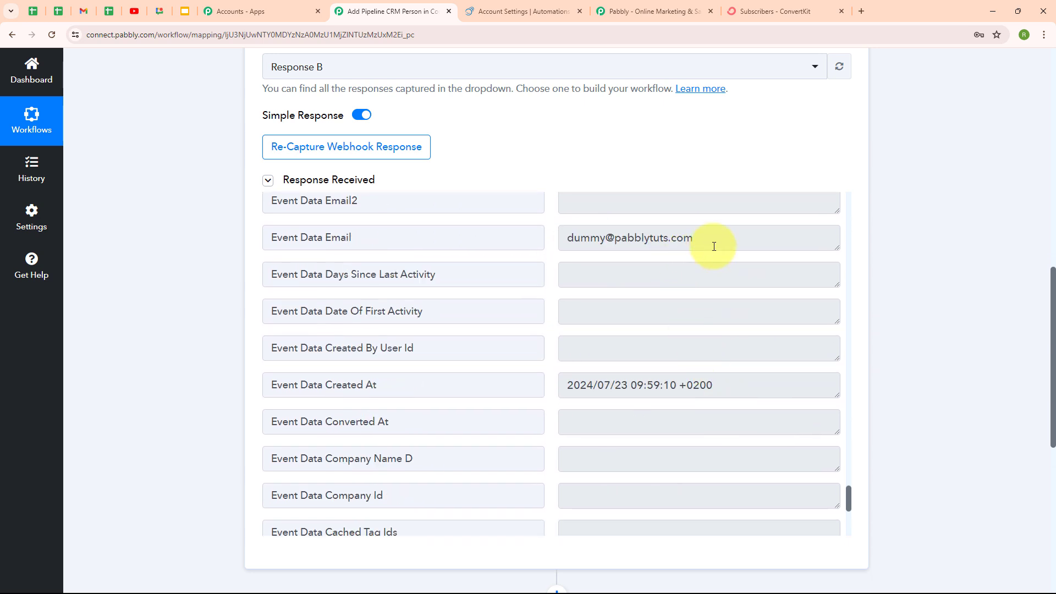
pyautogui.moveTo(712, 242); pyautogui.dragTo(564, 240)
pyautogui.scroll(2, 750, 451)
pyautogui.scroll(-10, 751, 451)
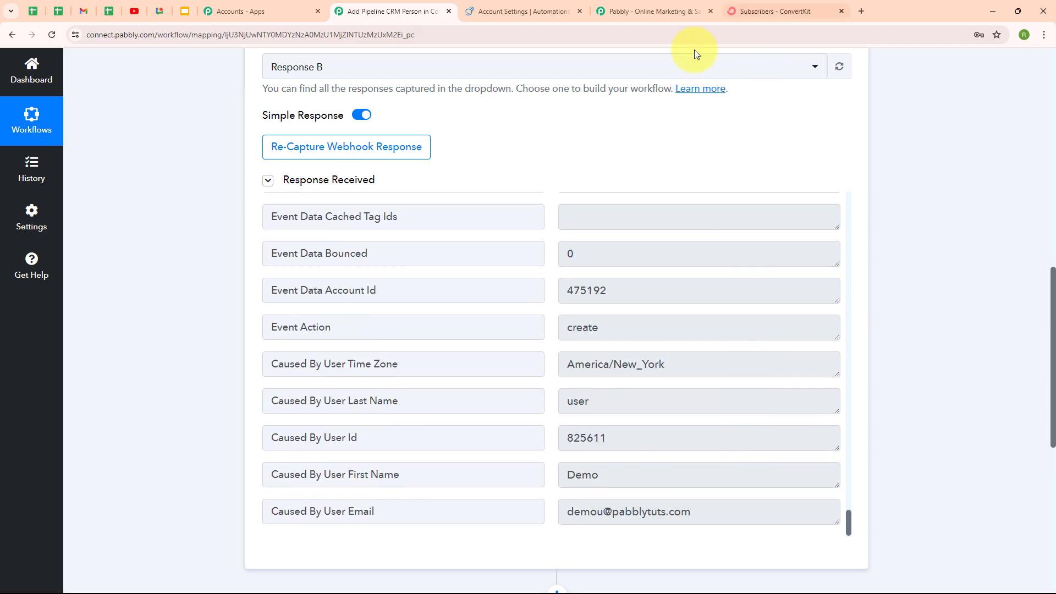
pyautogui.scroll(10, 832, 148)
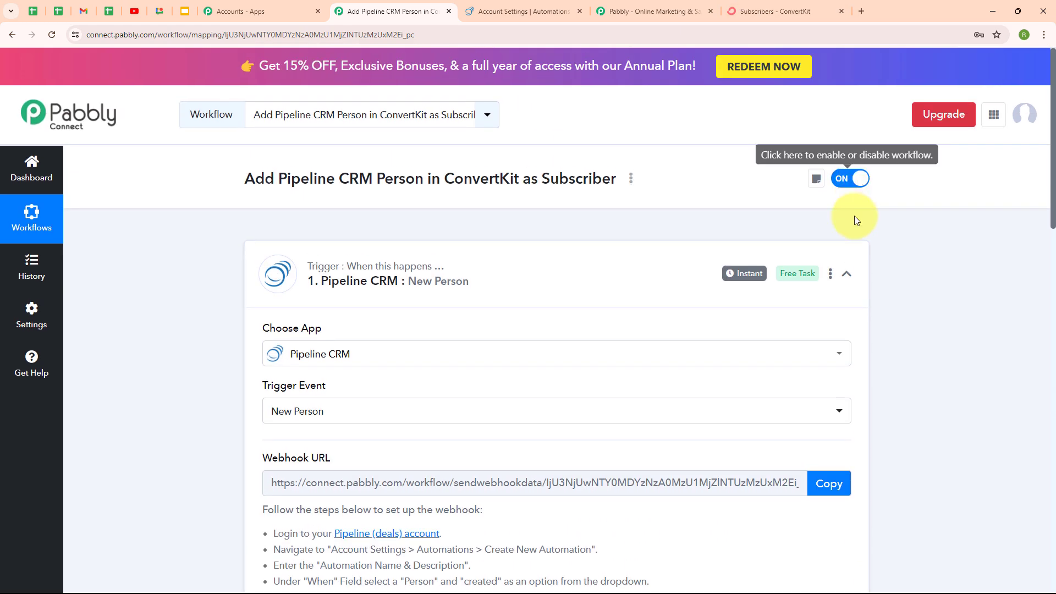
pyautogui.click(847, 273)
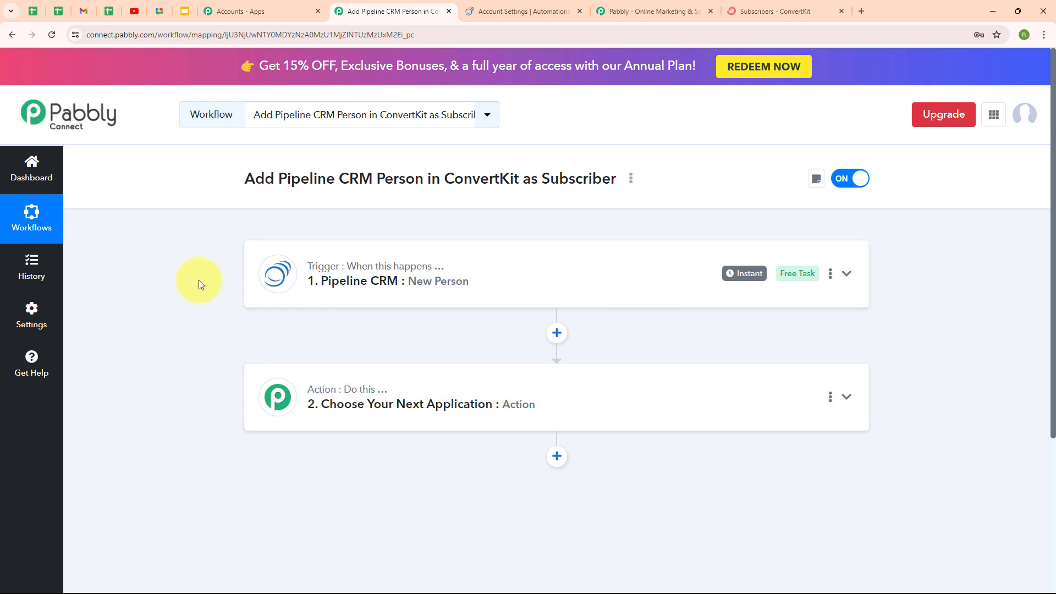
pyautogui.click(525, 11)
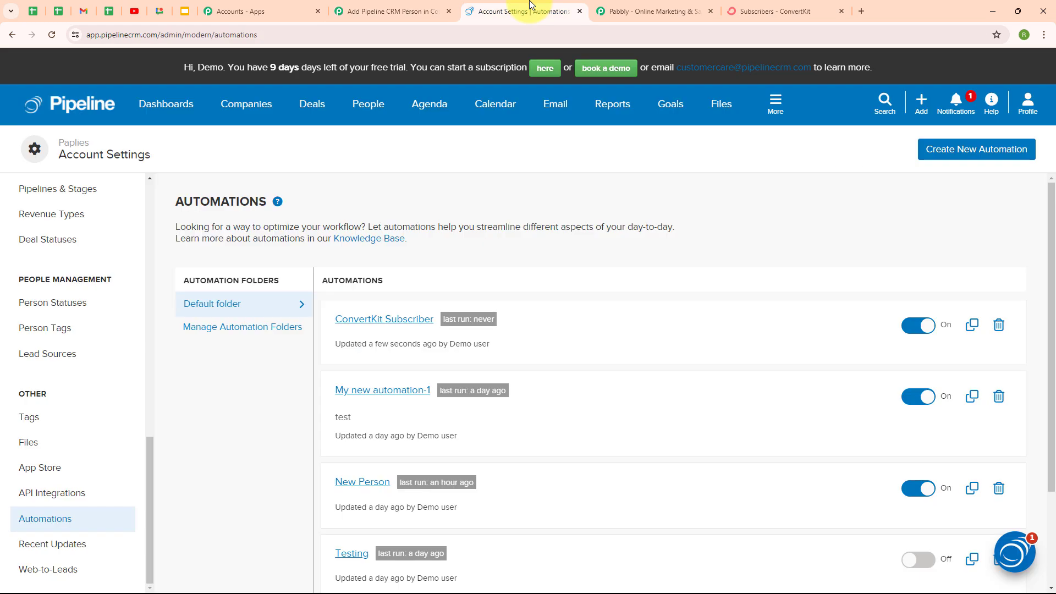
pyautogui.click(356, 111)
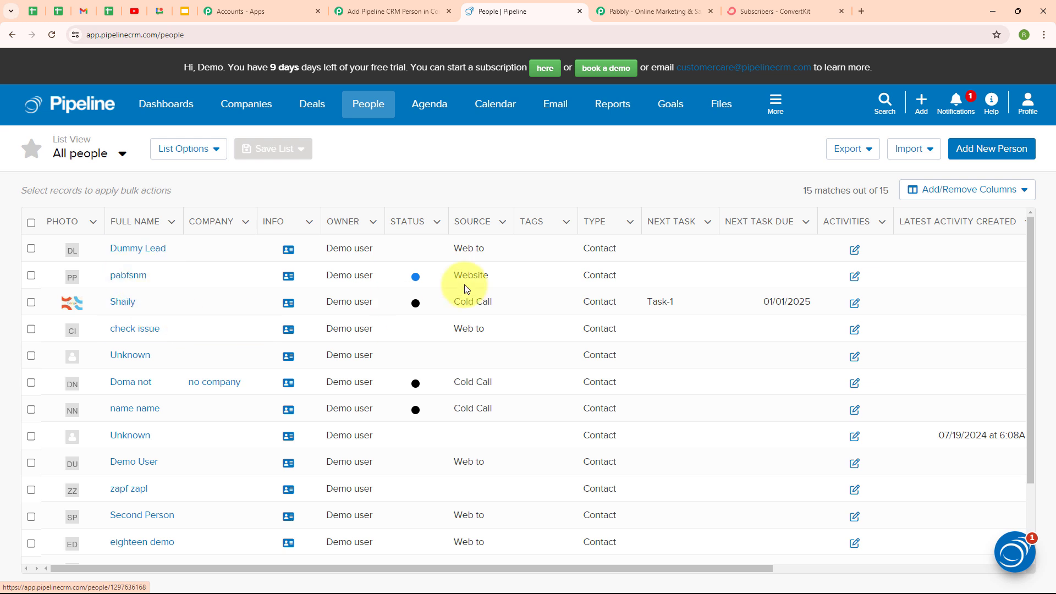
pyautogui.click(414, 12)
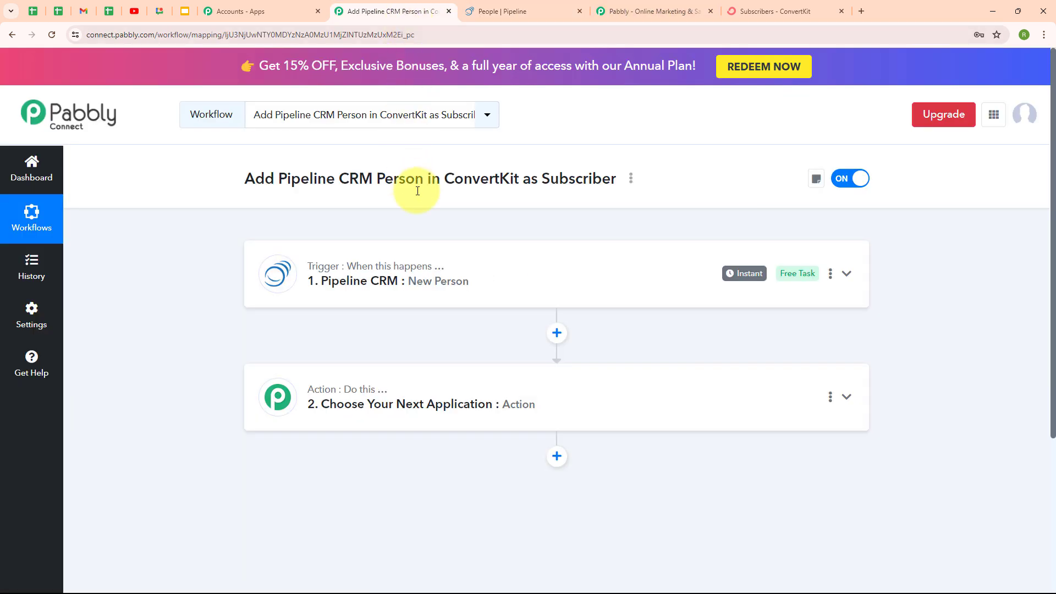
# Search 'conve', pick ConvertKit as the action app, and choose the Add Subscriber to a Form event
pyautogui.click(432, 396)
pyautogui.click(305, 278)
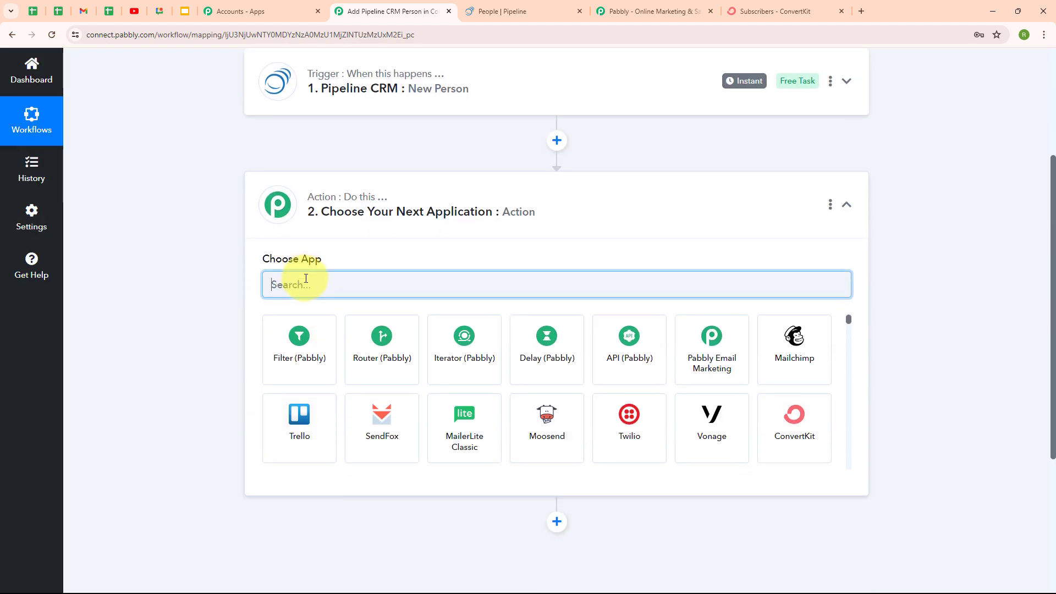
pyautogui.write('conve')
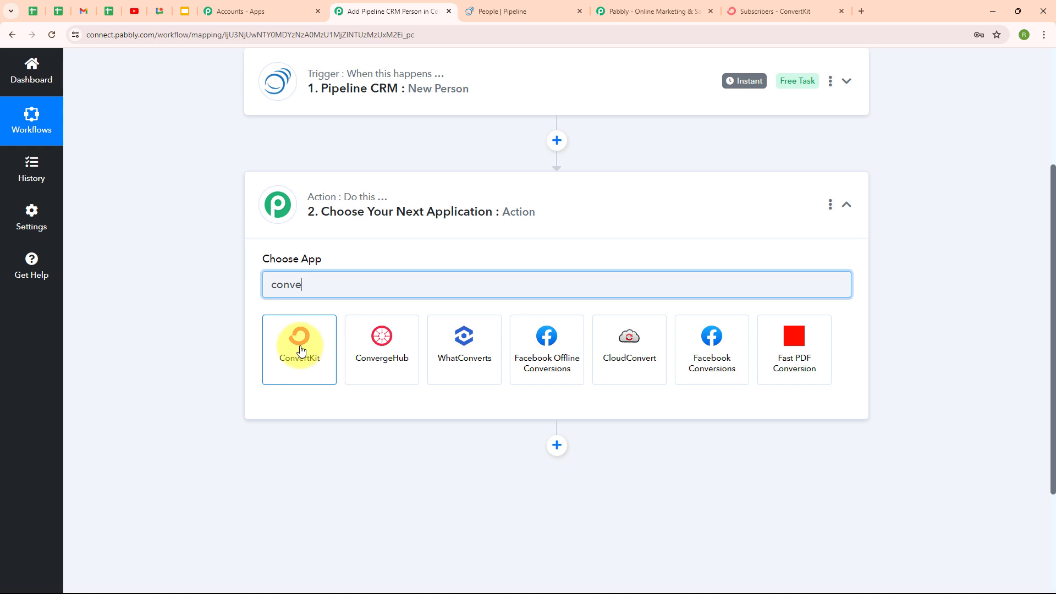
pyautogui.click(301, 350)
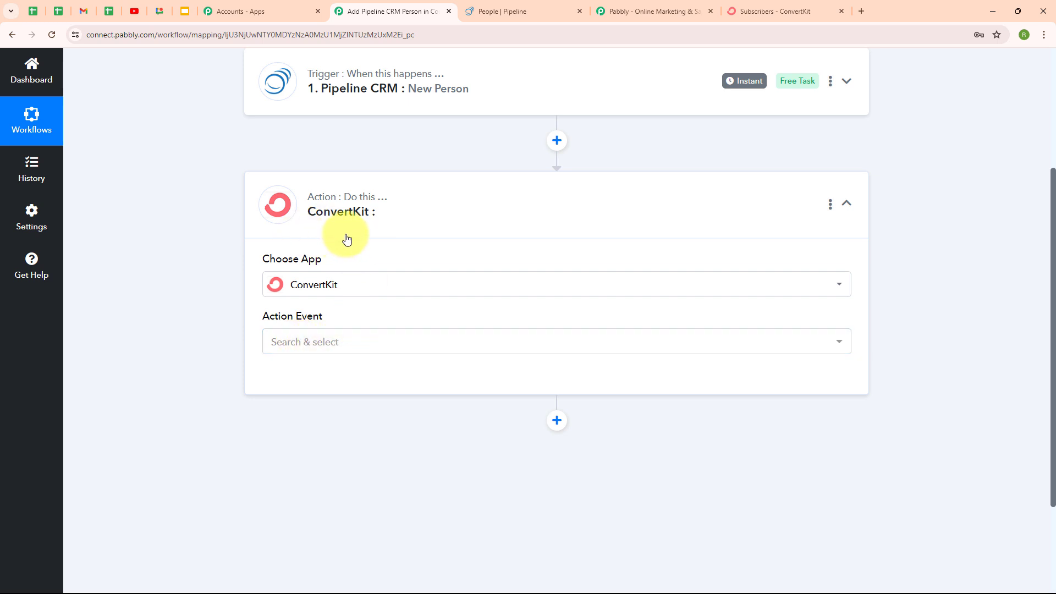
pyautogui.click(333, 342)
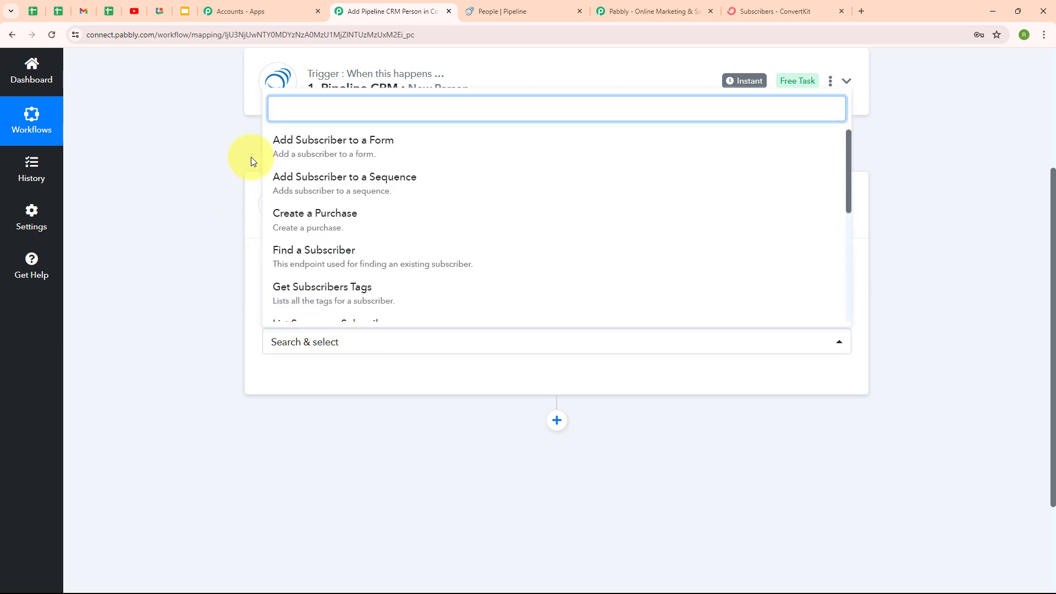
pyautogui.click(326, 146)
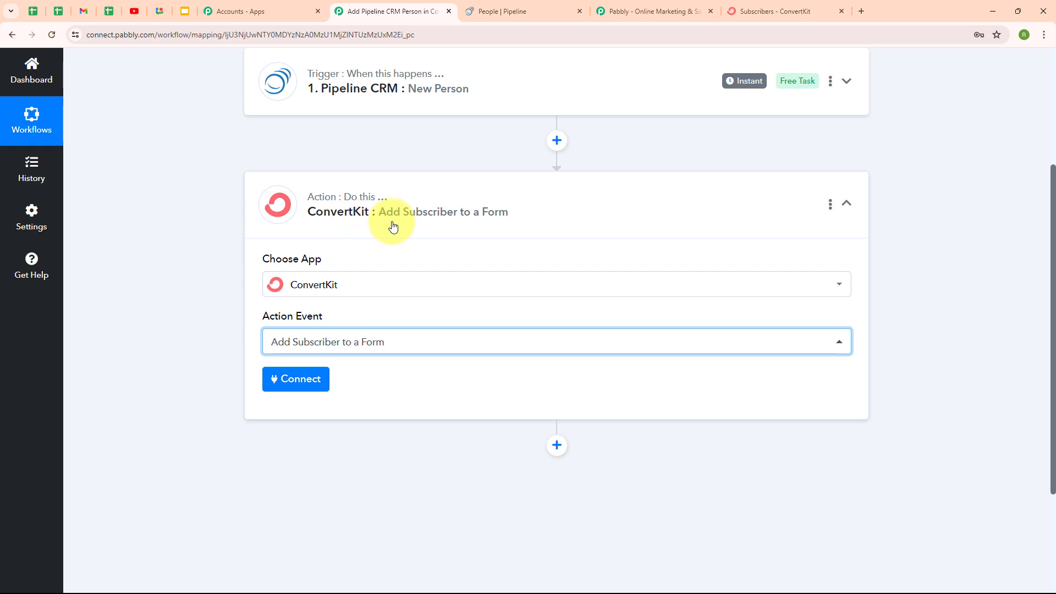
# Begin a new ConvertKit #11 connection and locate the note on where its API keys are found
pyautogui.click(325, 390)
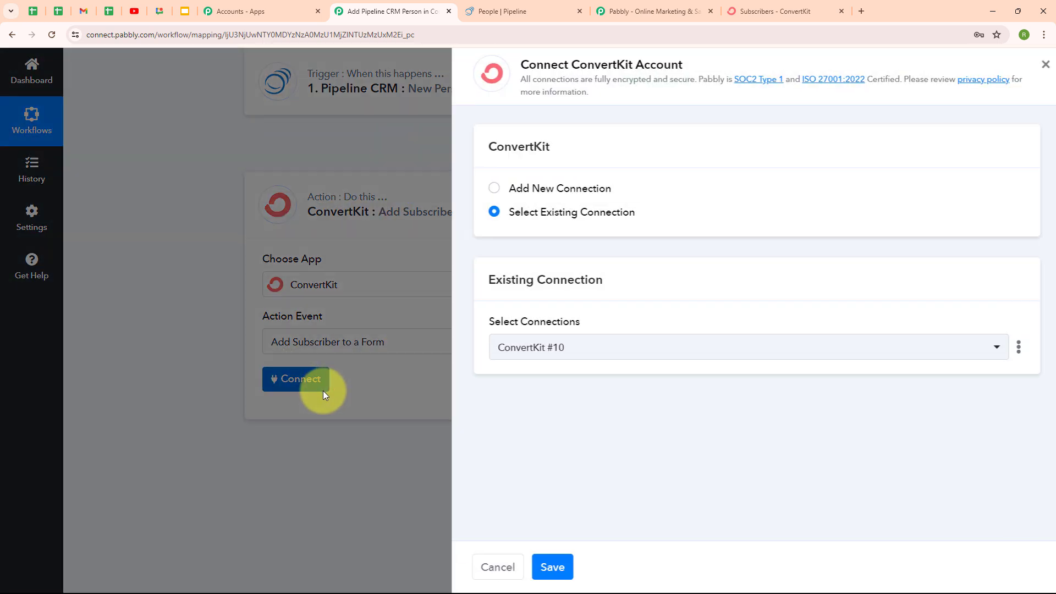
pyautogui.click(487, 190)
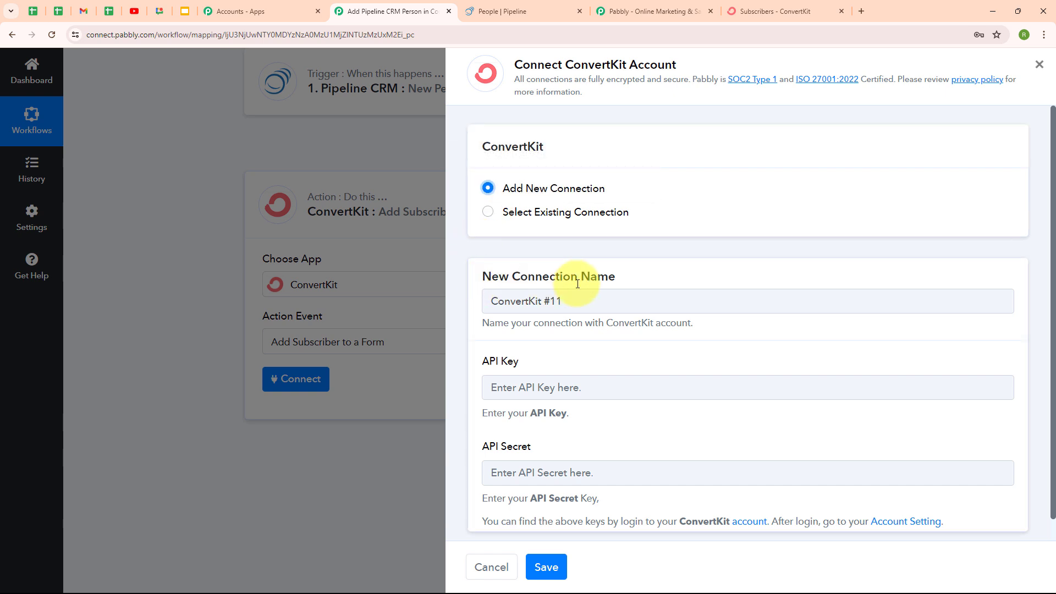
pyautogui.scroll(-1, 660, 285)
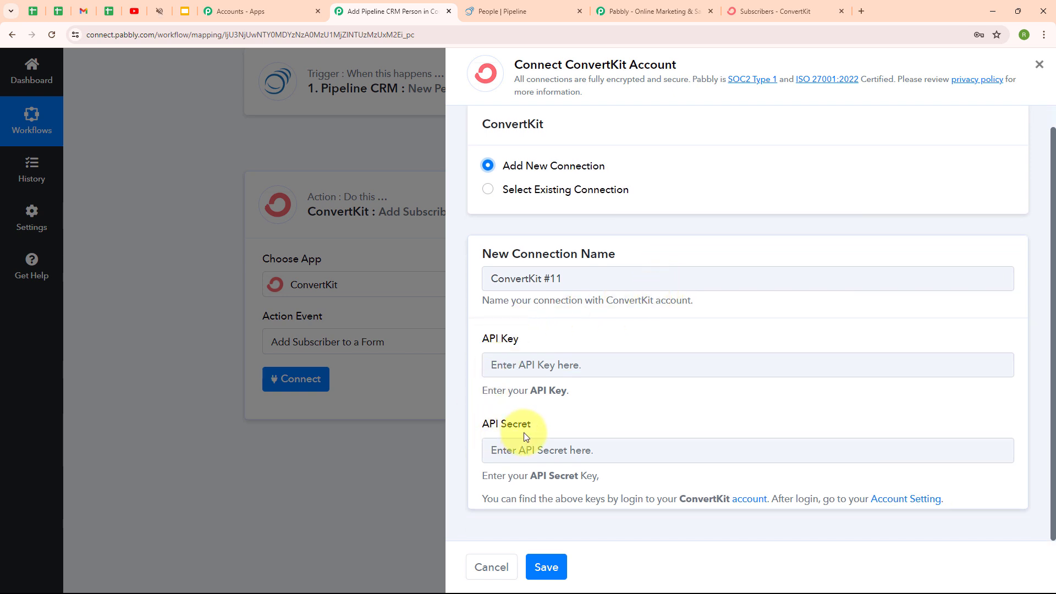
pyautogui.moveTo(487, 498); pyautogui.dragTo(1007, 502)
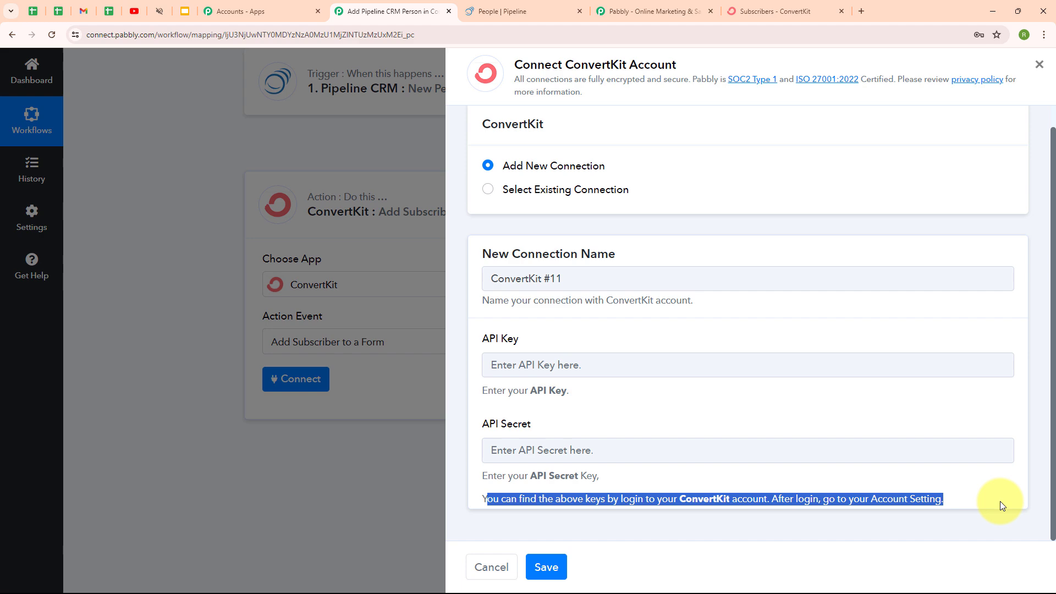
pyautogui.click(614, 476)
pyautogui.scroll(1, 467, 435)
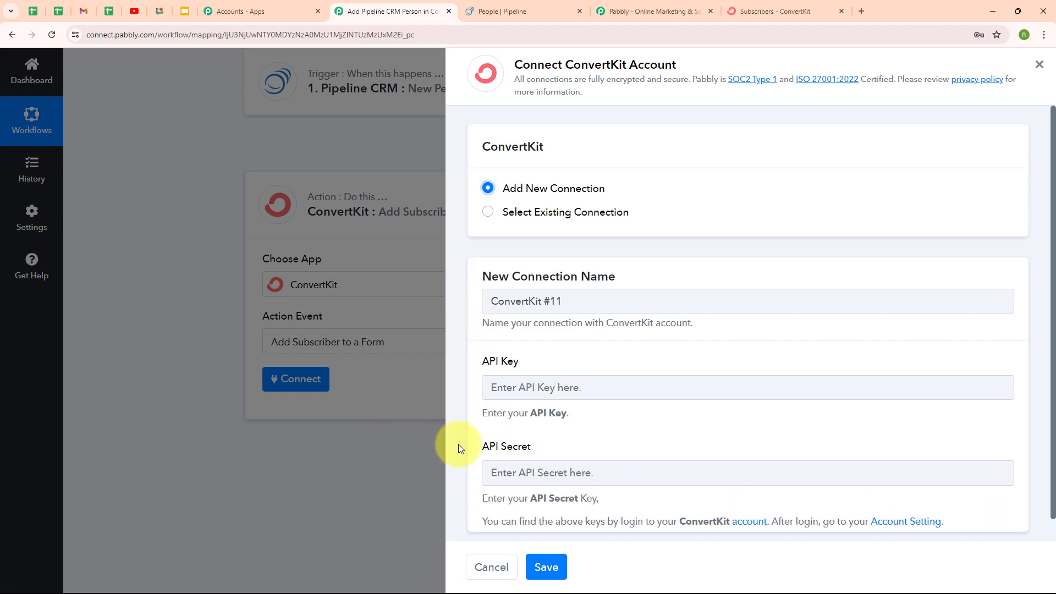
# Go to ConvertKit's account Settings and open Advanced to show the API Key and API Secret
pyautogui.click(770, 10)
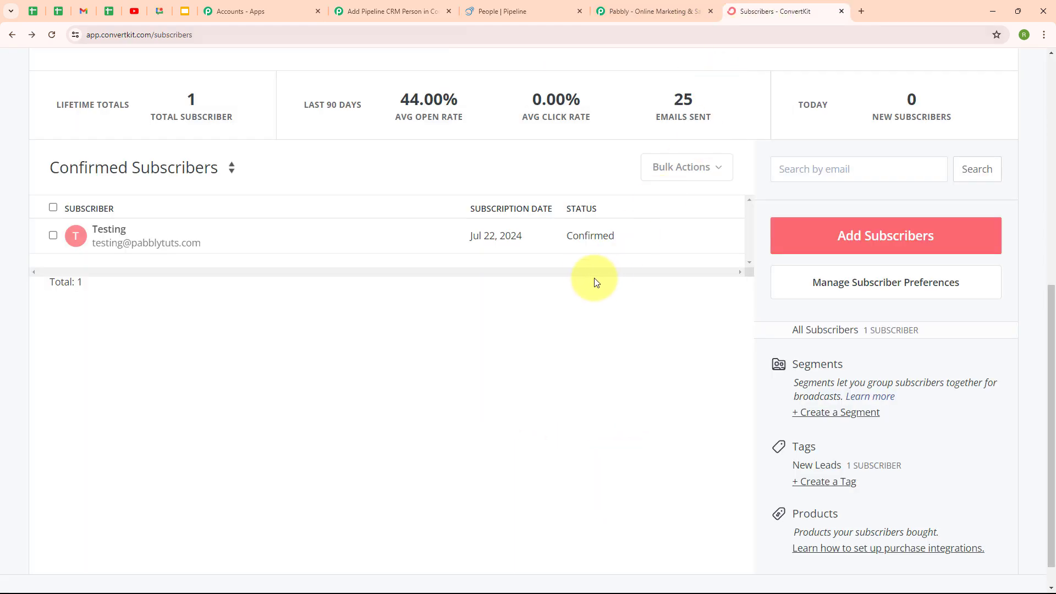
pyautogui.scroll(8, 591, 275)
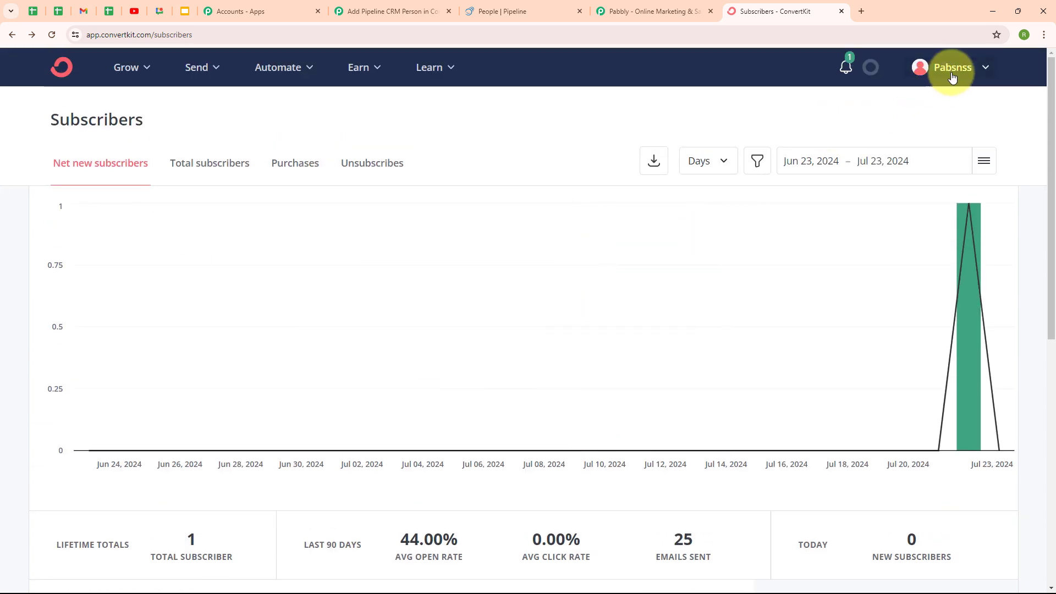
pyautogui.click(953, 78)
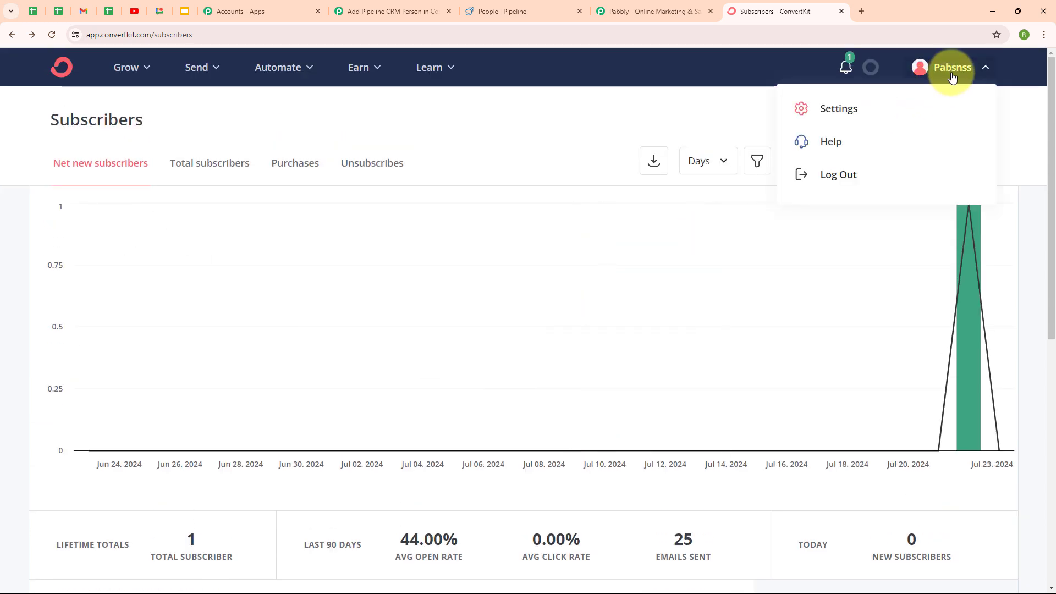
pyautogui.click(834, 123)
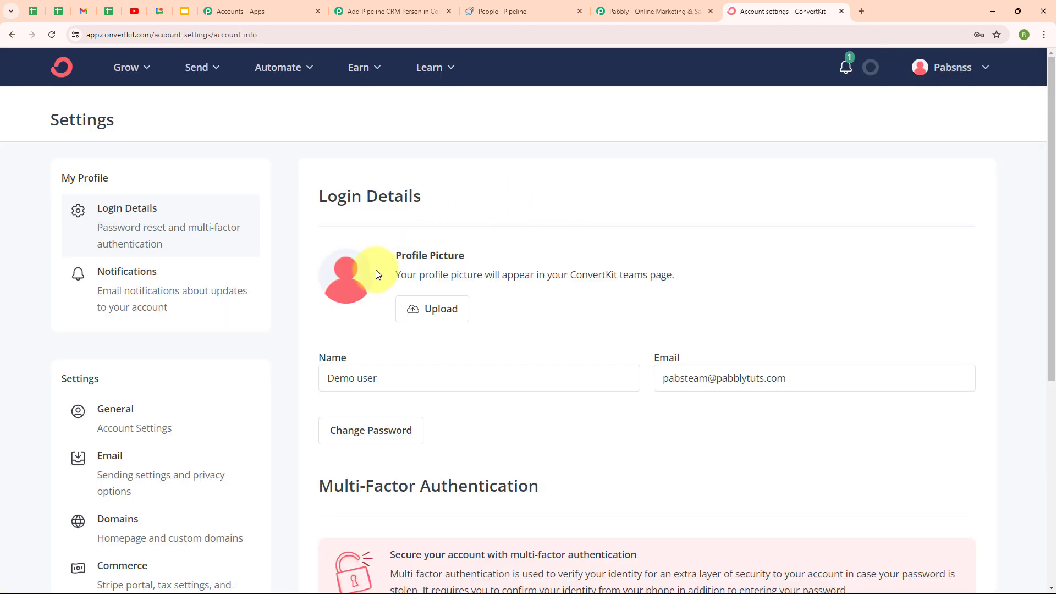
pyautogui.scroll(-6, 306, 326)
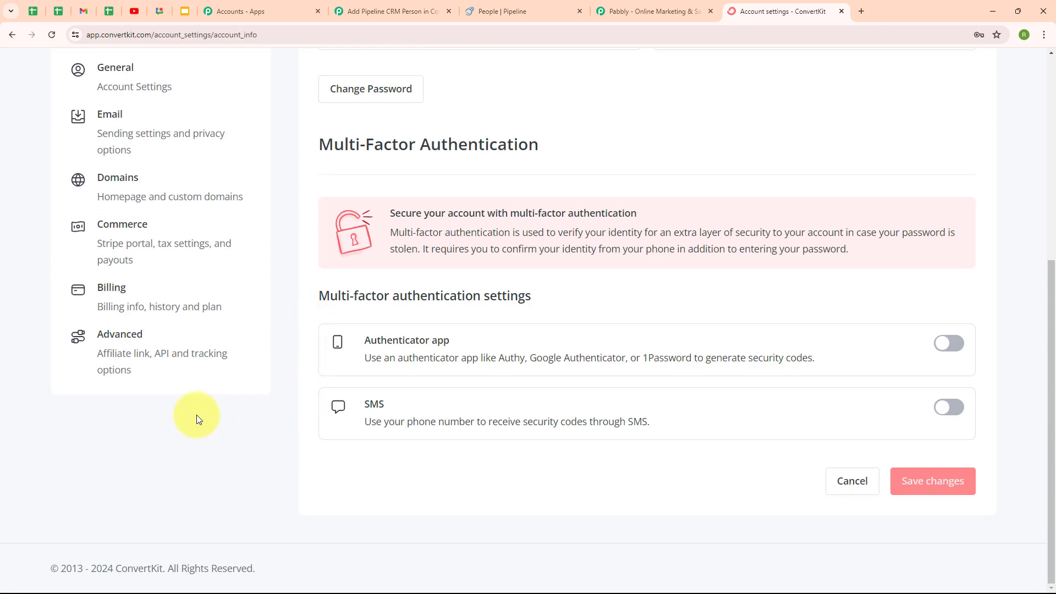
pyautogui.click(131, 358)
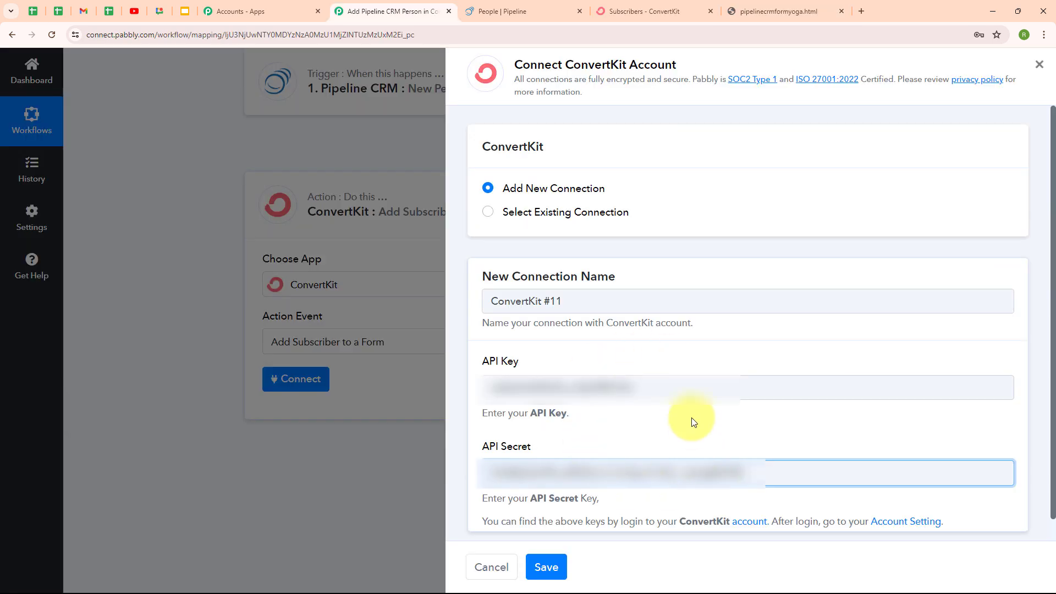
# Save the ConvertKit #11 connection and choose Contact Form as the subscriber form
pyautogui.click(711, 447)
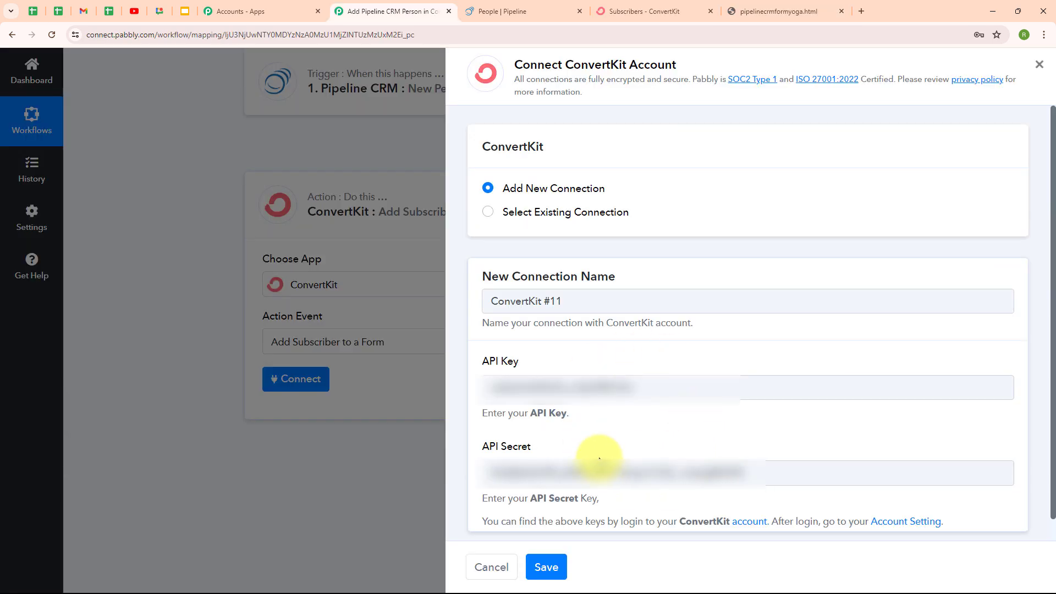
pyautogui.click(546, 570)
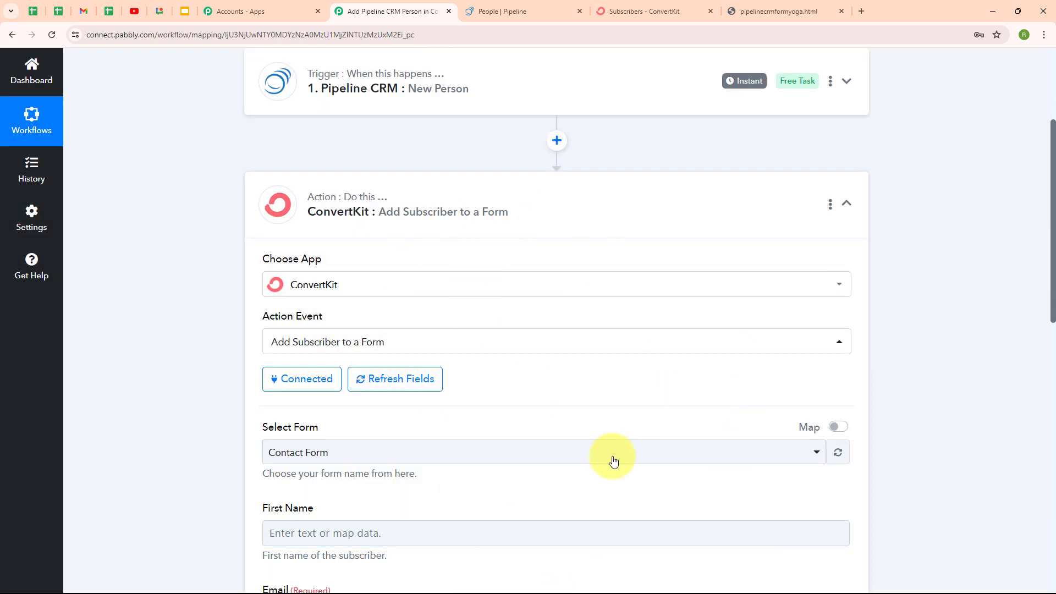
pyautogui.scroll(-4, 669, 384)
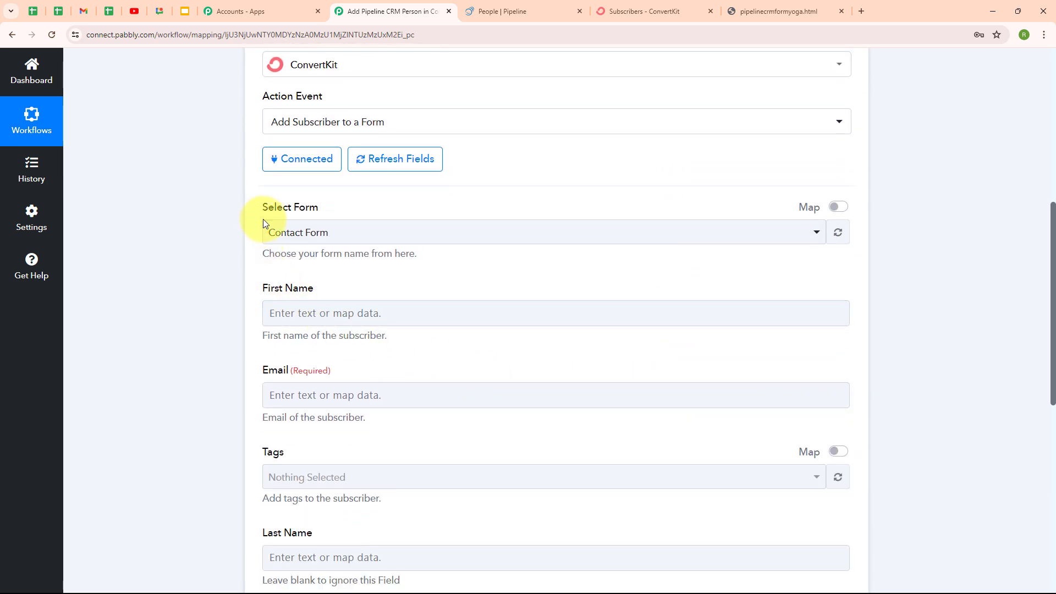
pyautogui.click(483, 244)
pyautogui.click(467, 300)
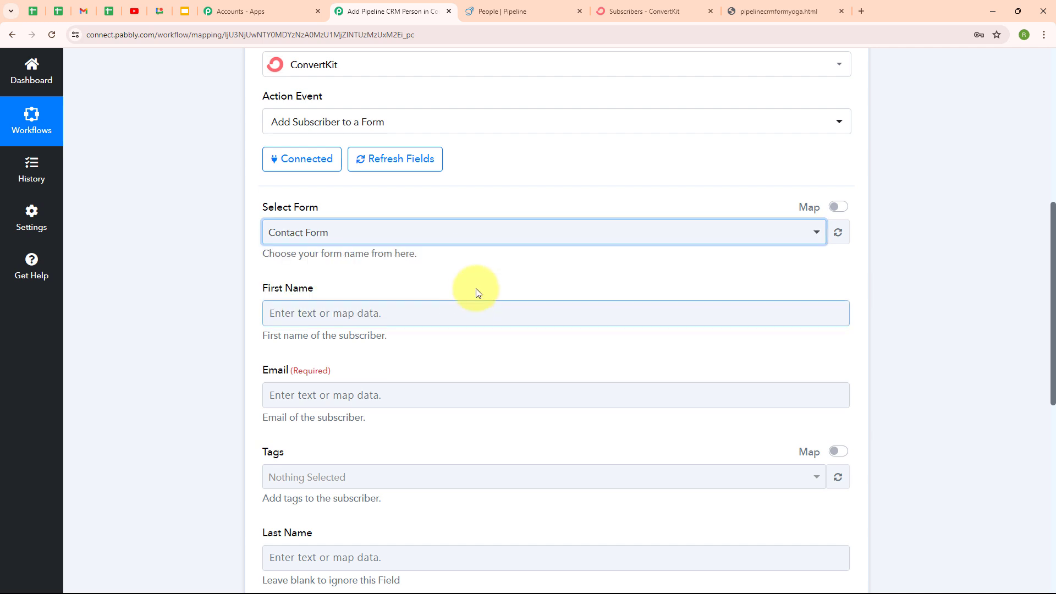
pyautogui.scroll(-2, 546, 285)
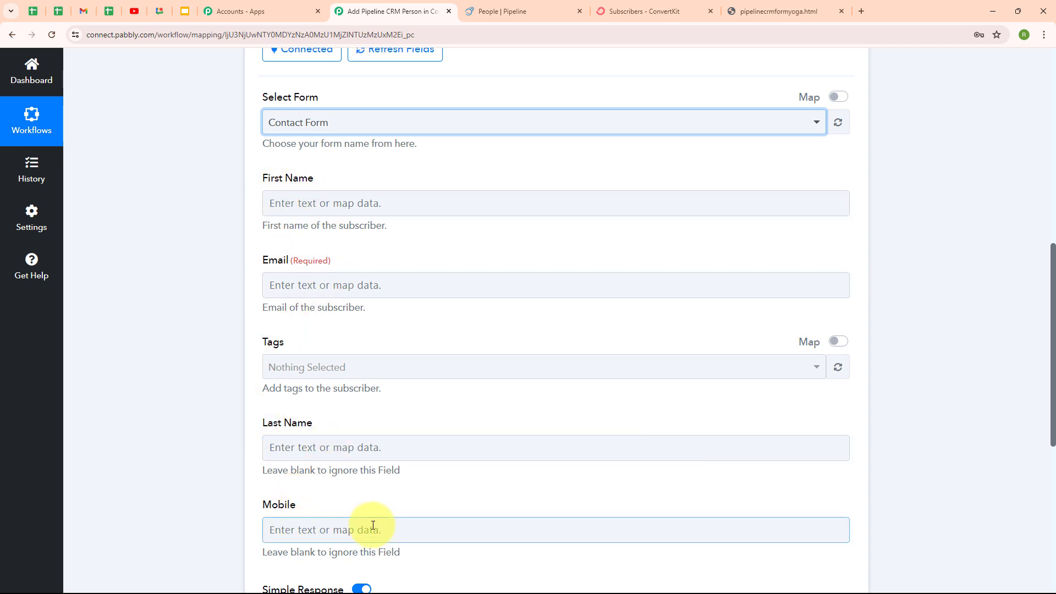
pyautogui.click(279, 202)
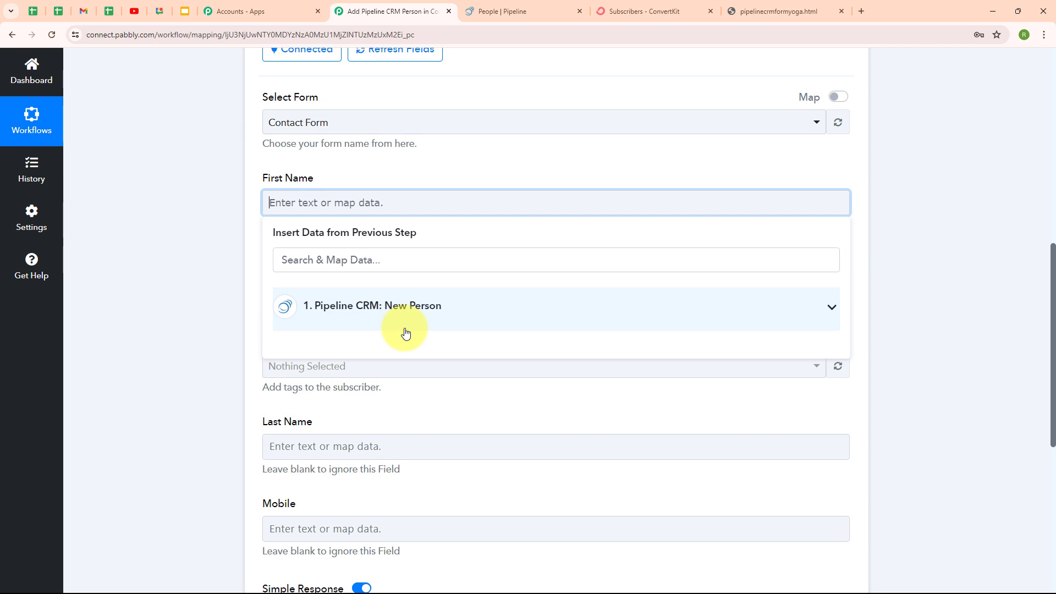
# Map the trigger's first name into First Name and its email into Email
pyautogui.click(369, 316)
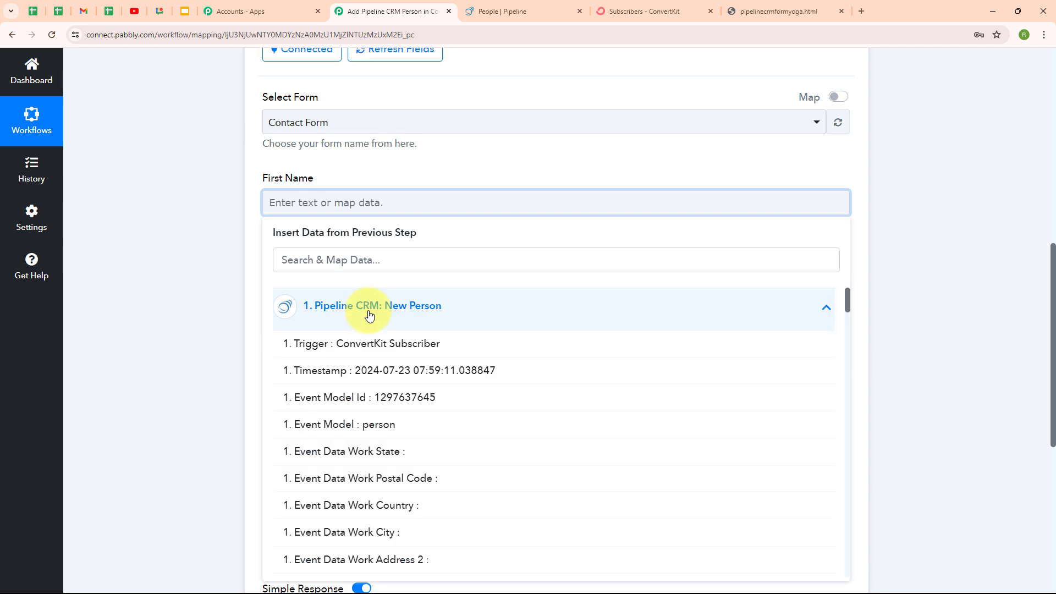
pyautogui.click(387, 259)
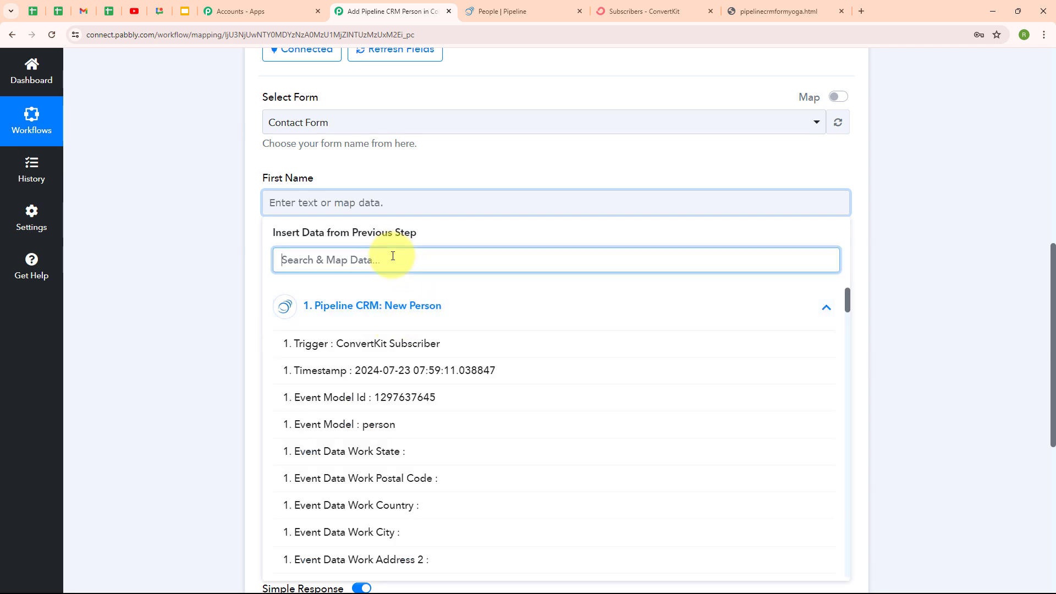
pyautogui.write('Firs')
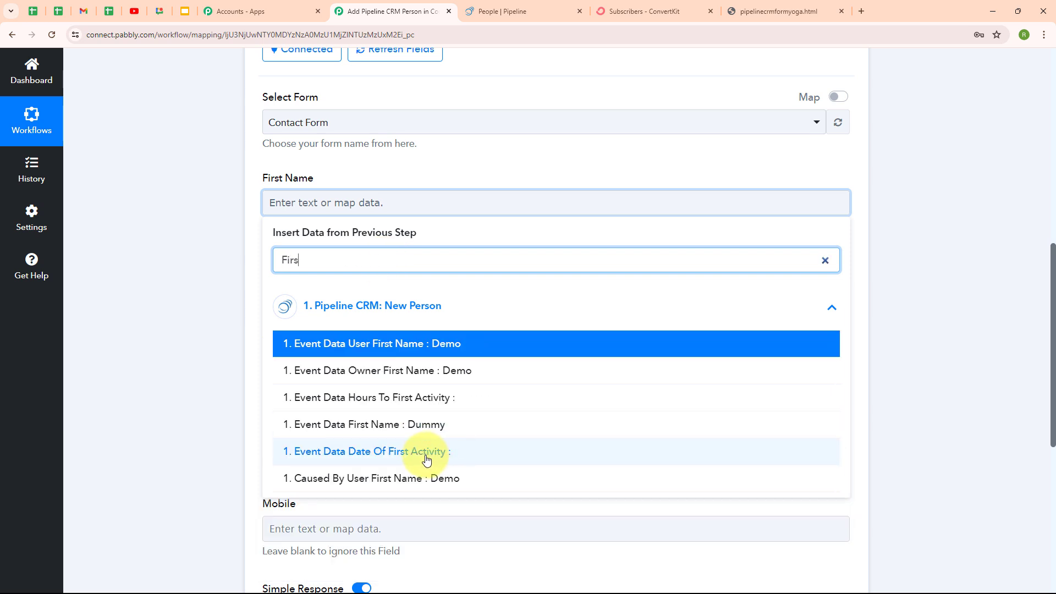
pyautogui.click(423, 429)
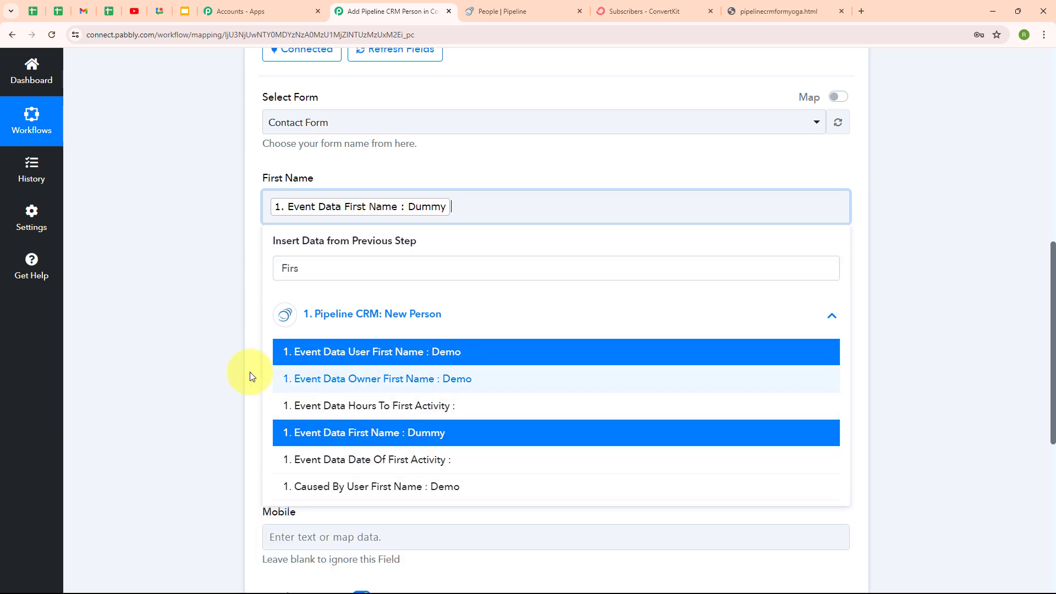
pyautogui.scroll(-2, 362, 219)
pyautogui.click(309, 178)
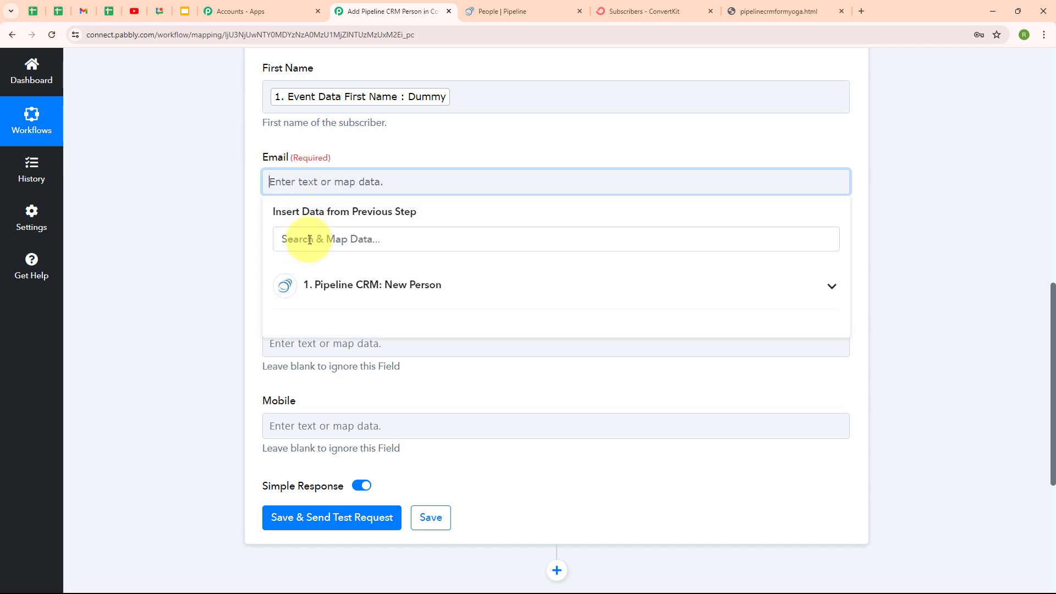
pyautogui.click(310, 240)
pyautogui.write('@')
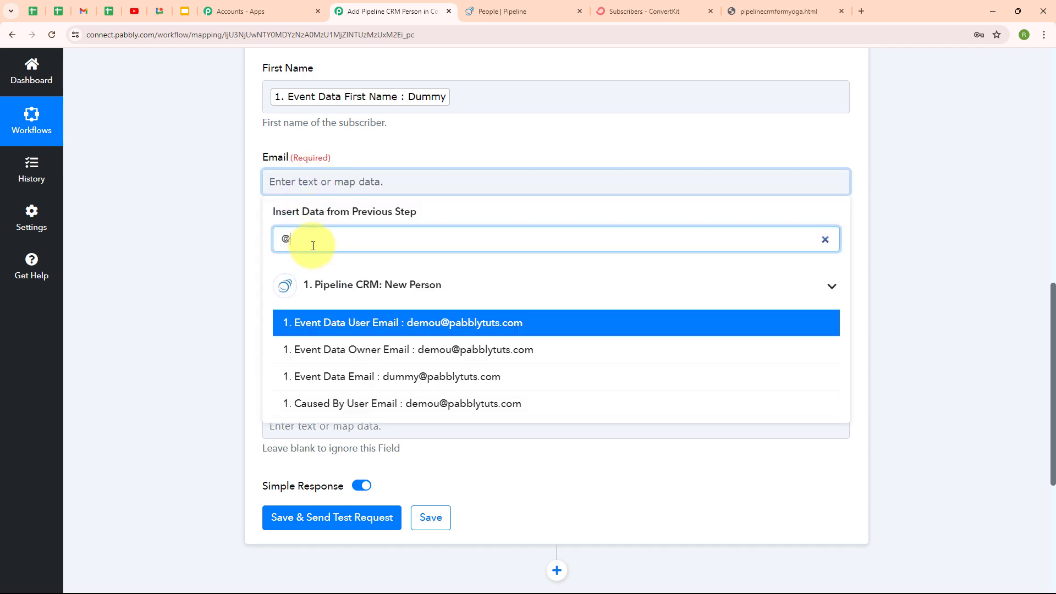
pyautogui.click(376, 379)
pyautogui.click(197, 327)
# Apply the New Leads tag to the subscriber
pyautogui.scroll(-1, 271, 255)
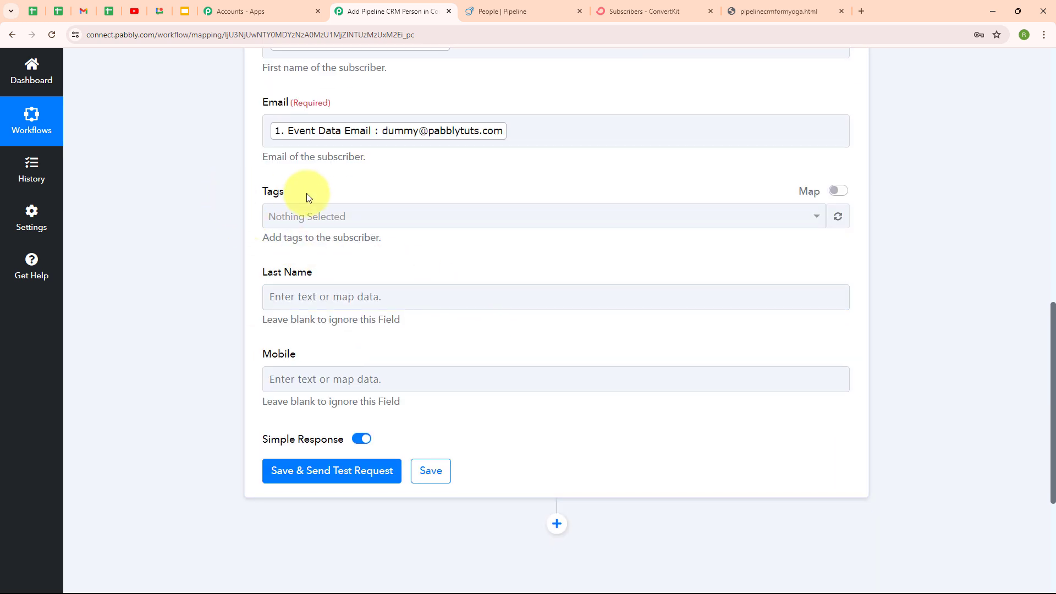
pyautogui.click(382, 221)
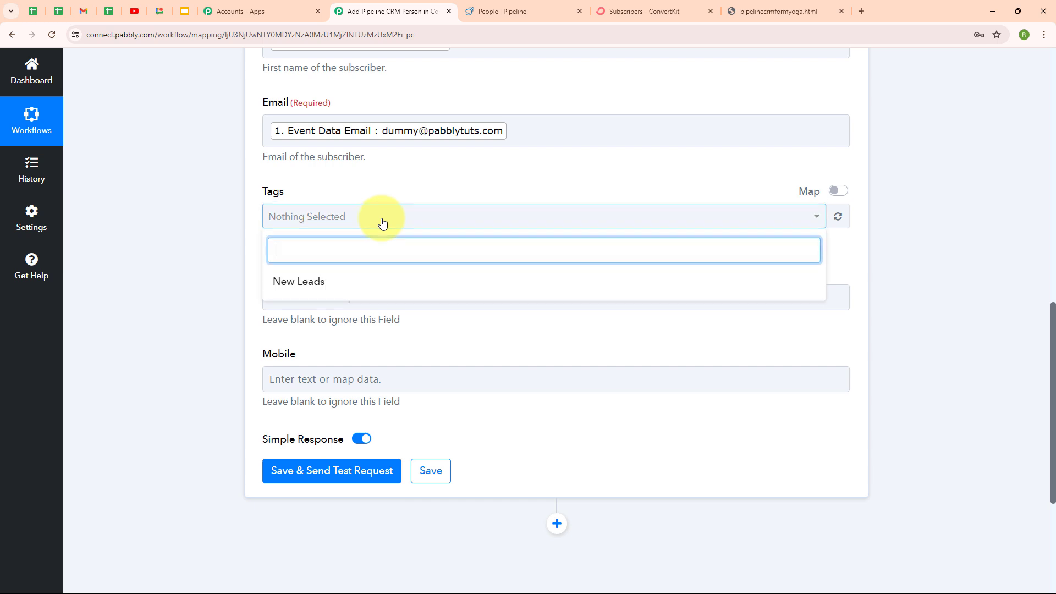
pyautogui.click(300, 281)
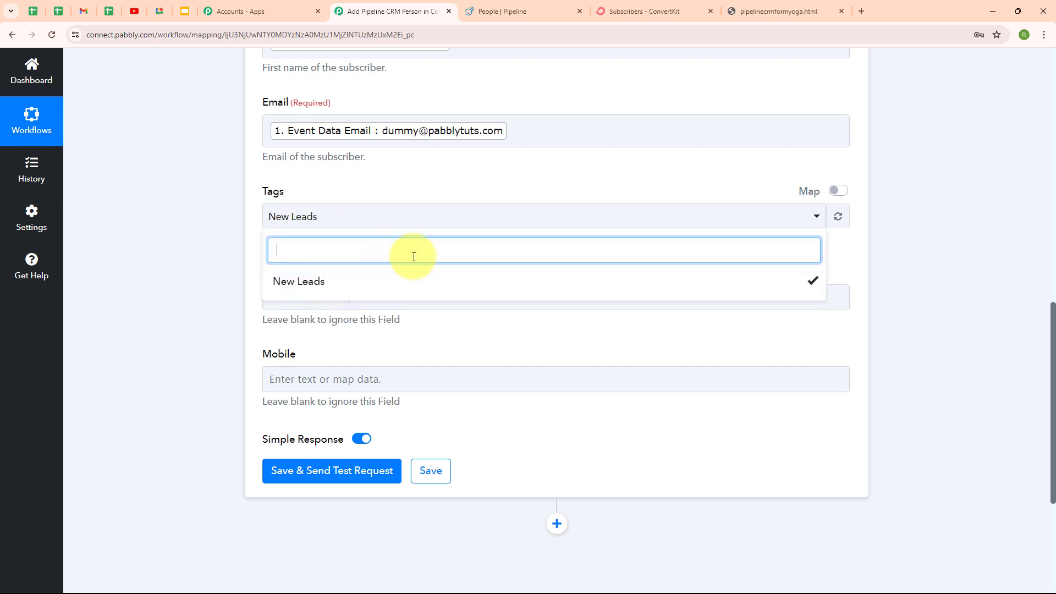
pyautogui.click(582, 283)
pyautogui.scroll(-1, 583, 283)
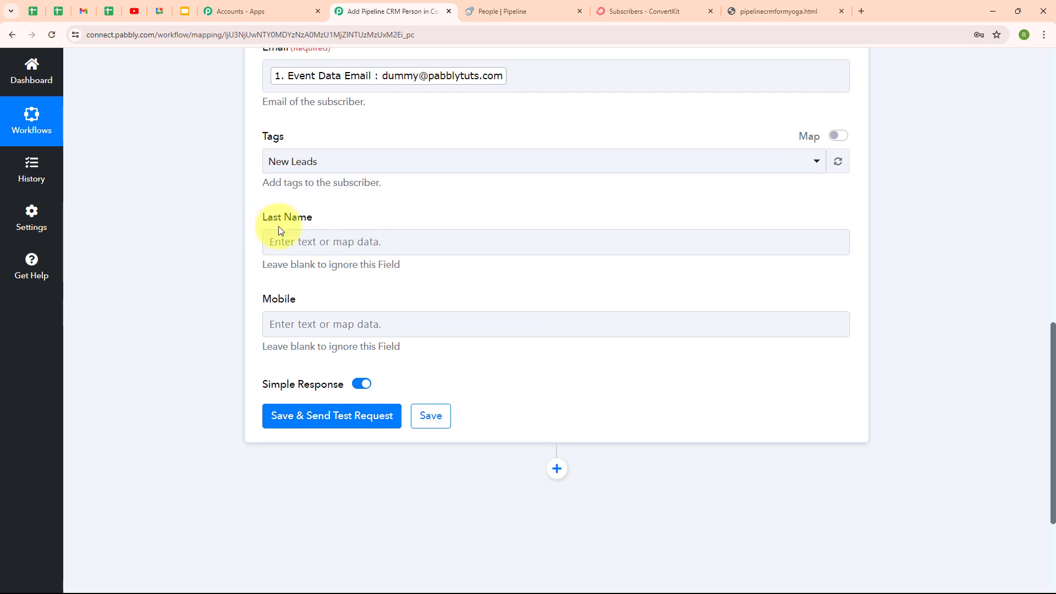
# Map the trigger's last name into Last Name and its phone number into Mobile
pyautogui.click(287, 243)
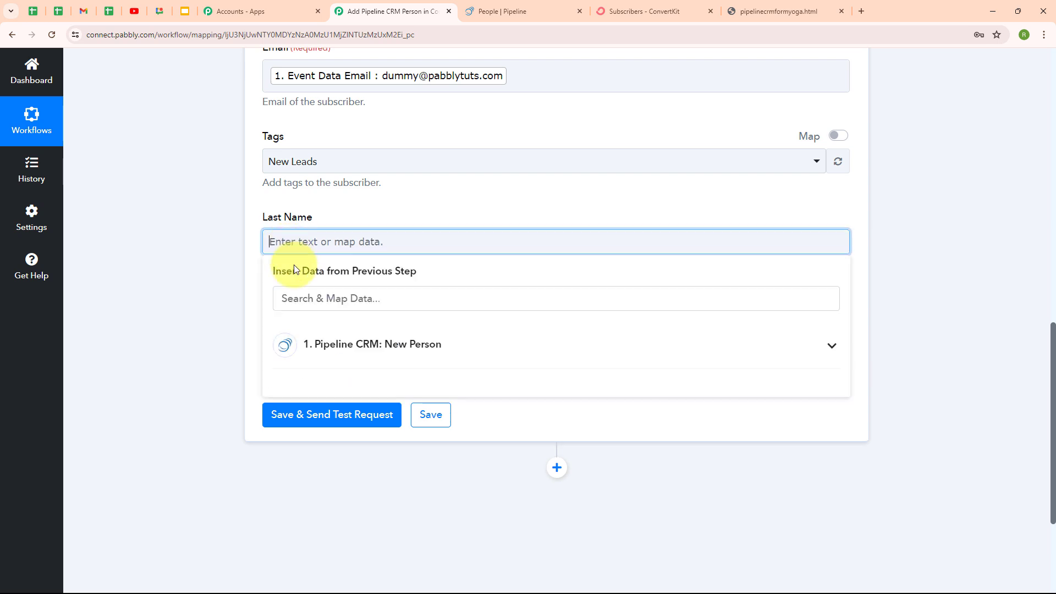
pyautogui.click(311, 302)
pyautogui.write('Last')
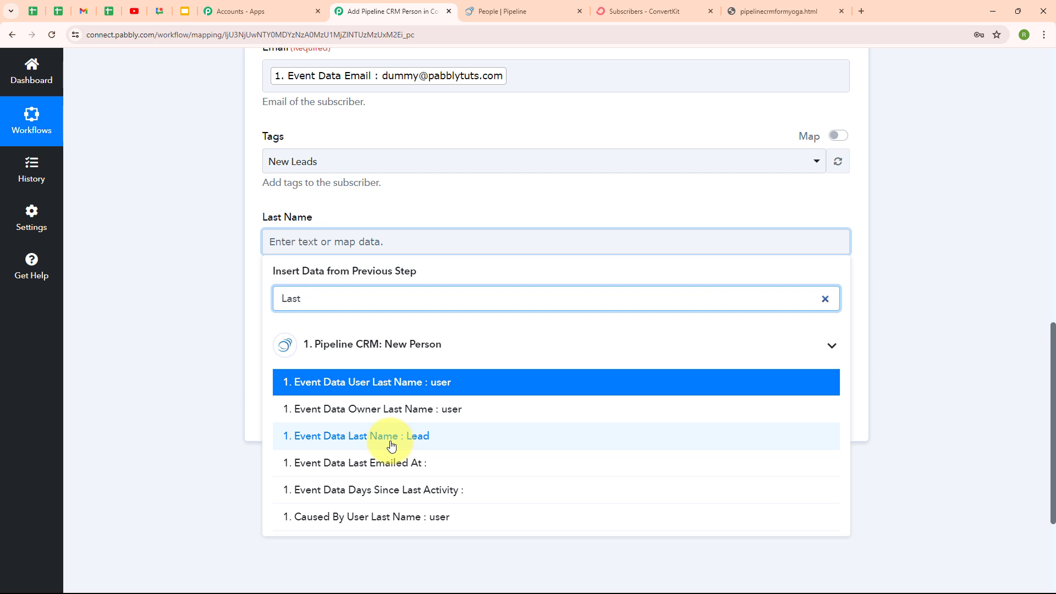
pyautogui.click(399, 448)
pyautogui.click(182, 330)
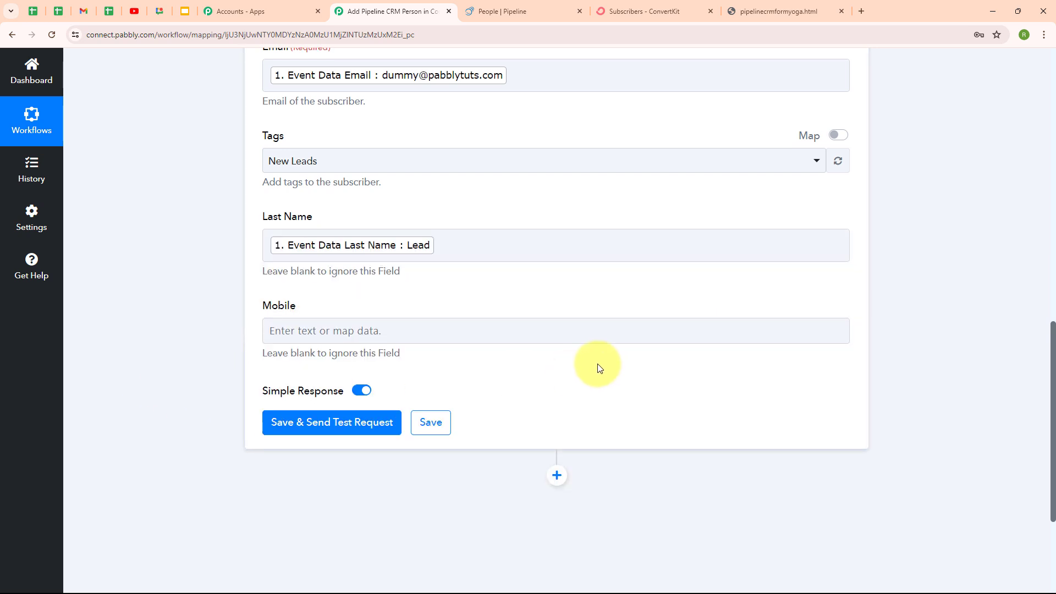
pyautogui.scroll(-2, 440, 286)
pyautogui.click(278, 220)
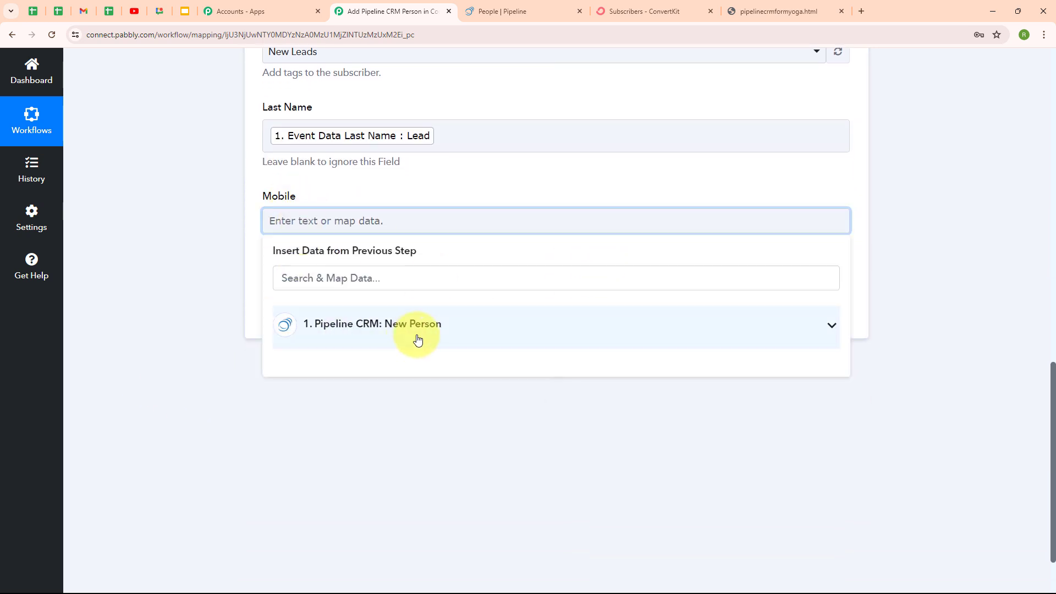
pyautogui.click(418, 283)
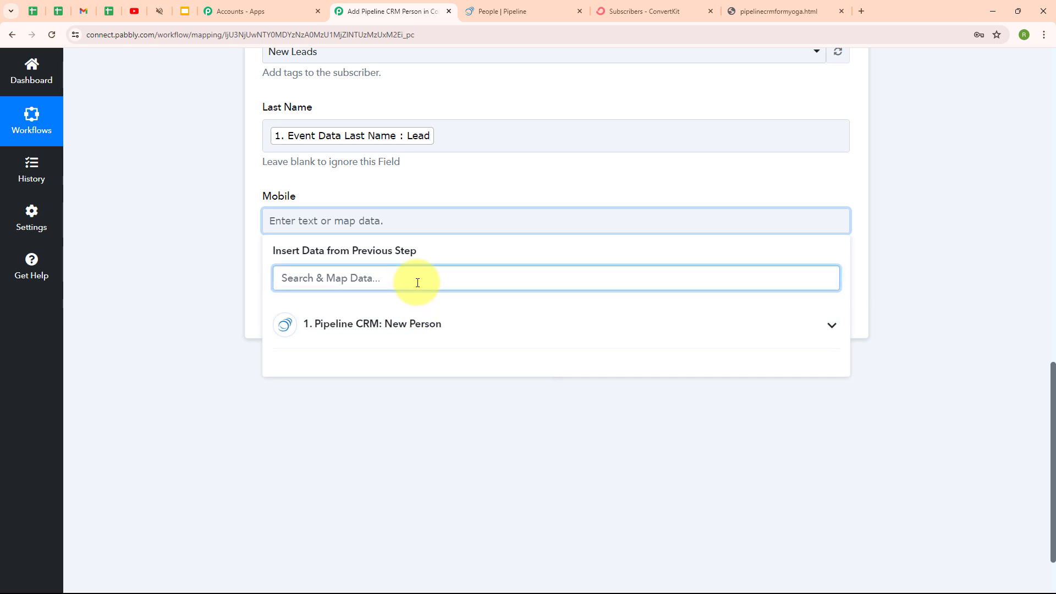
pyautogui.write('+9')
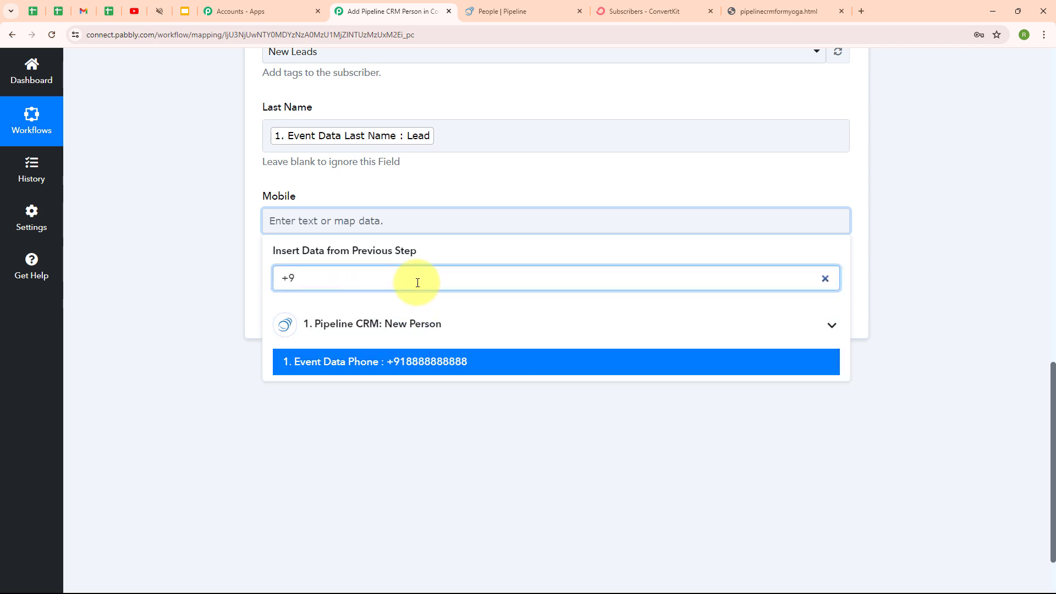
pyautogui.click(333, 367)
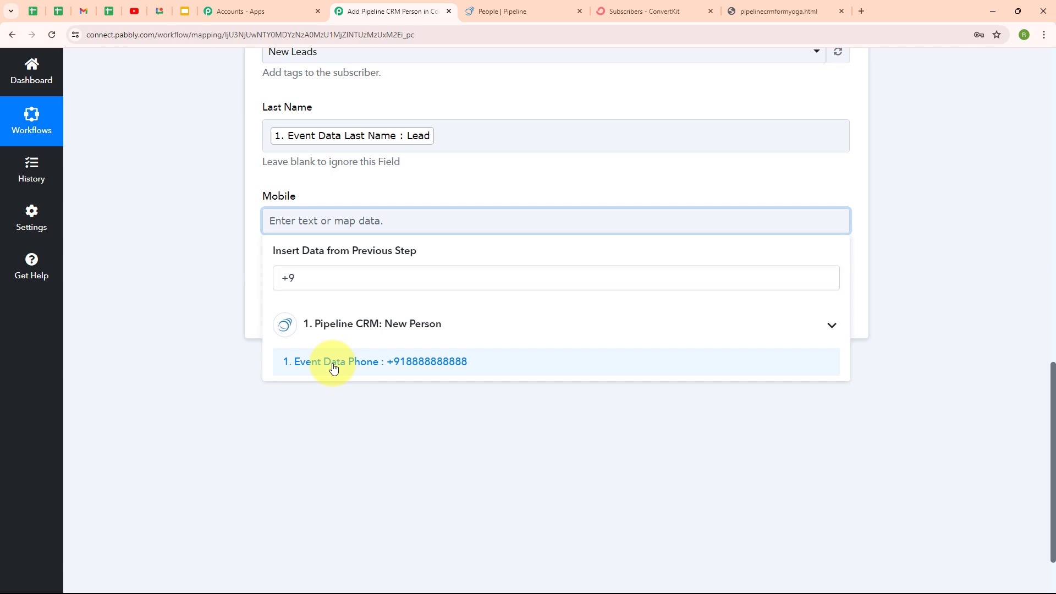
pyautogui.click(229, 248)
pyautogui.scroll(5, 654, 276)
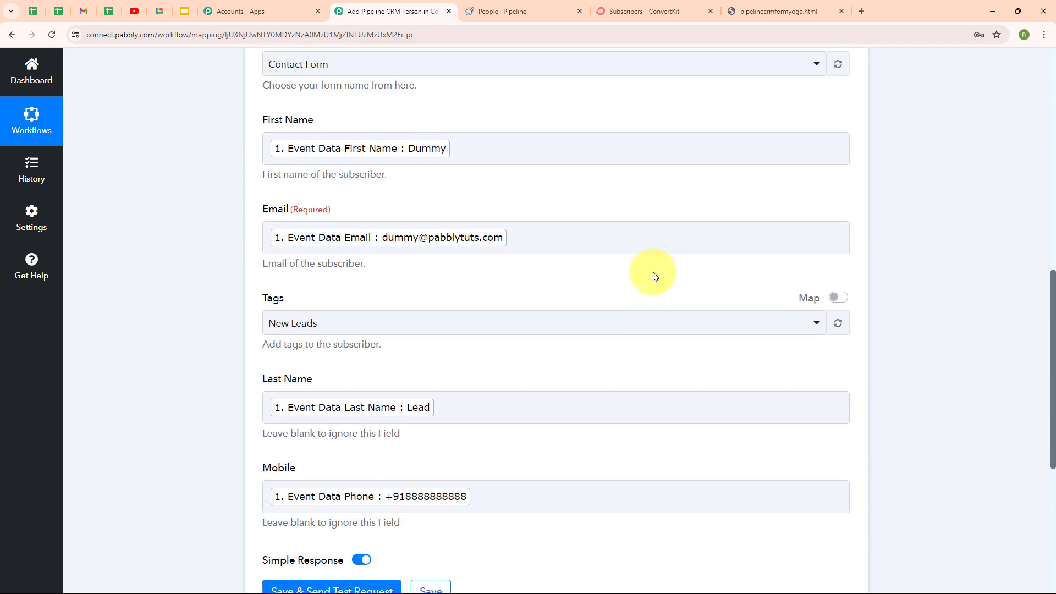
pyautogui.scroll(-4, 653, 275)
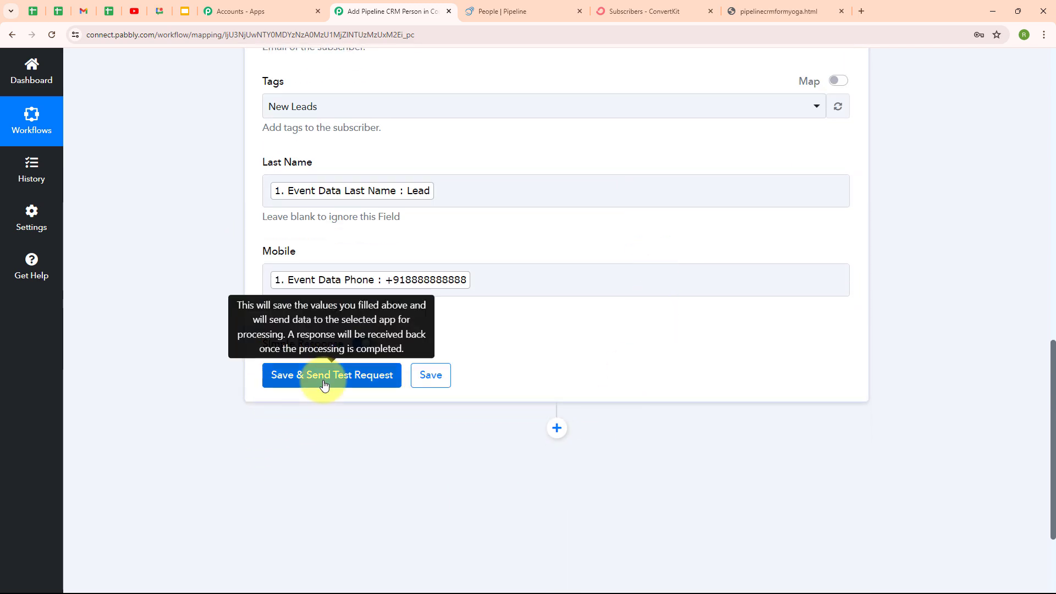
# Save and send the test request, then review the returned active ConvertKit subscription details
pyautogui.click(324, 385)
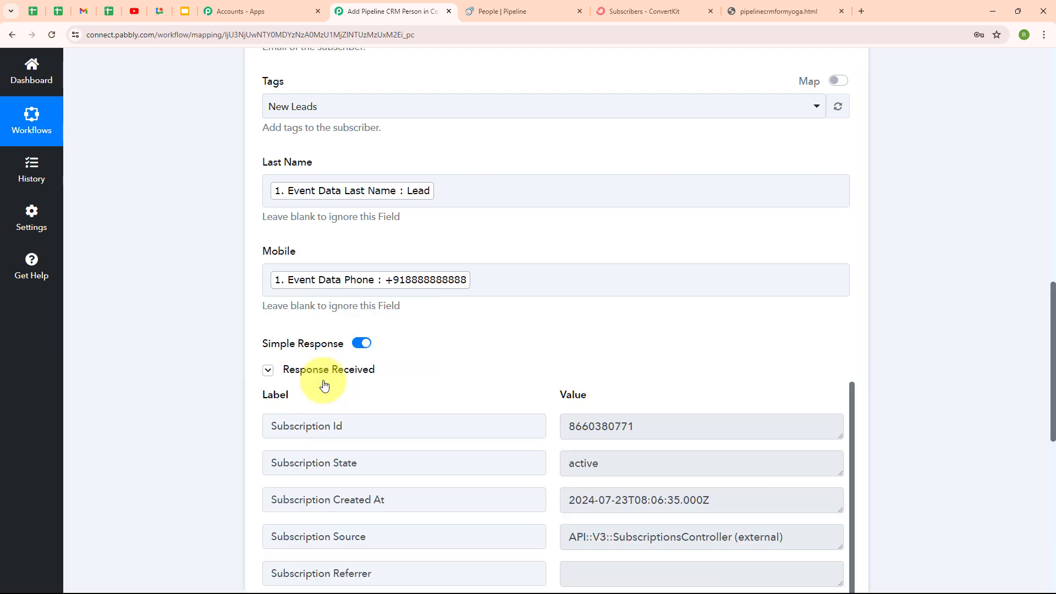
pyautogui.scroll(-4, 901, 414)
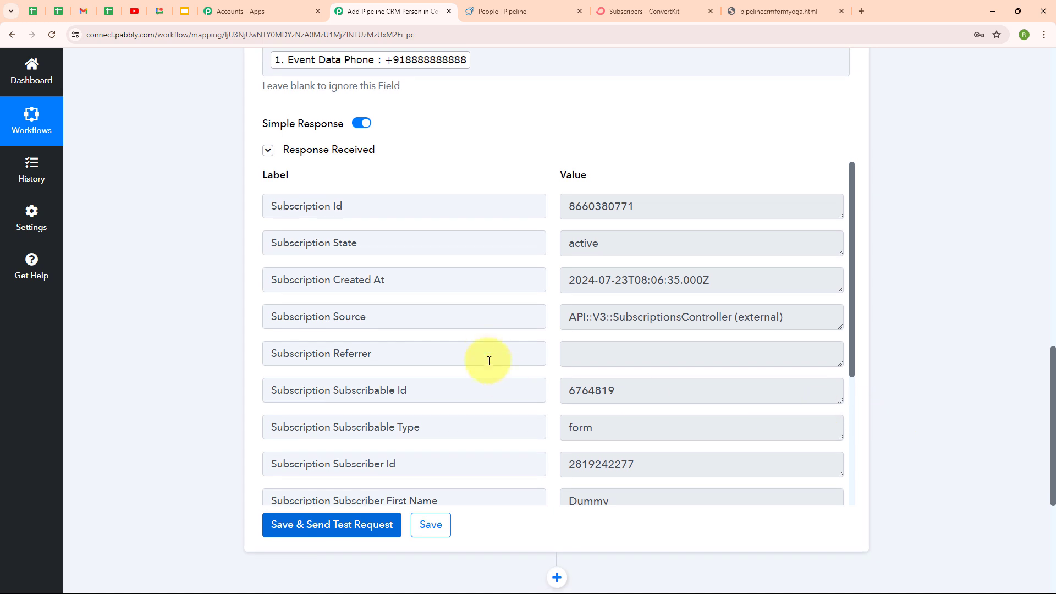
pyautogui.scroll(-3, 562, 340)
pyautogui.scroll(-1, 561, 340)
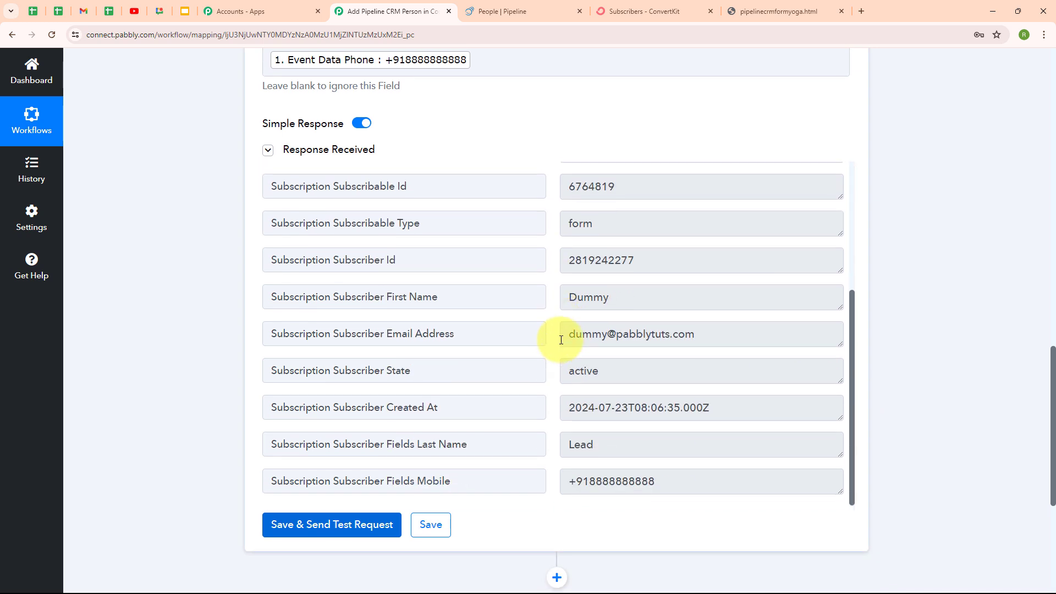
pyautogui.scroll(8, 840, 157)
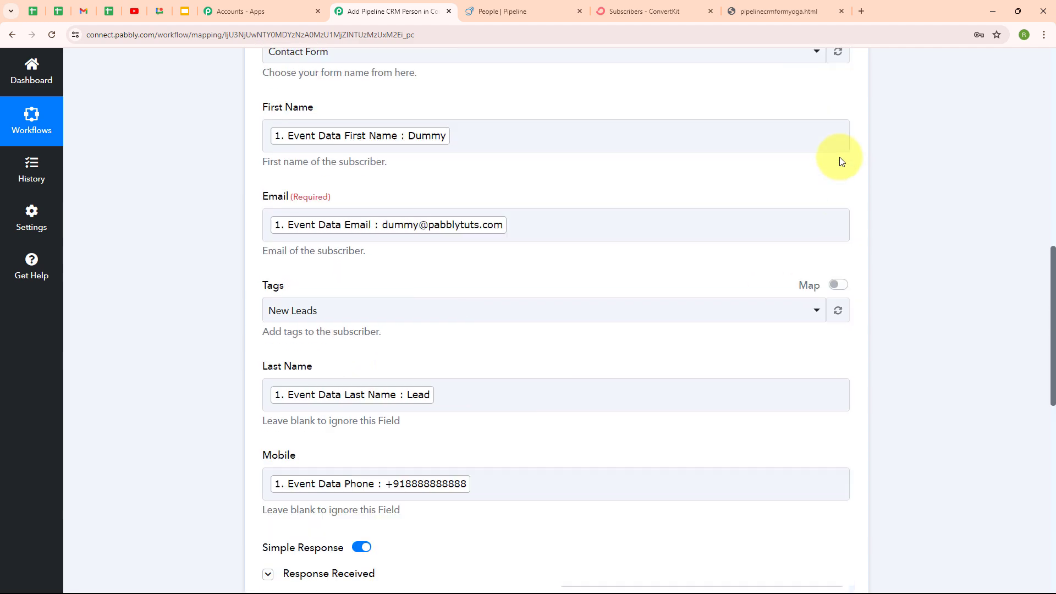
pyautogui.scroll(3, 839, 157)
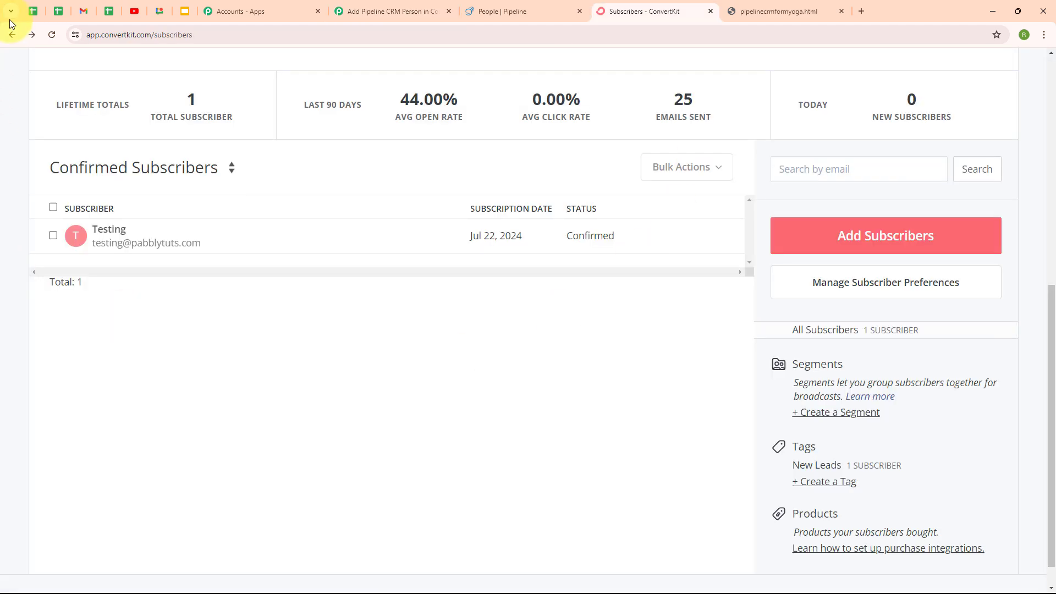
# Reload ConvertKit's subscribers, review the new Dummy subscriber's details, then return to the Pabbly Connect workflow
pyautogui.click(51, 35)
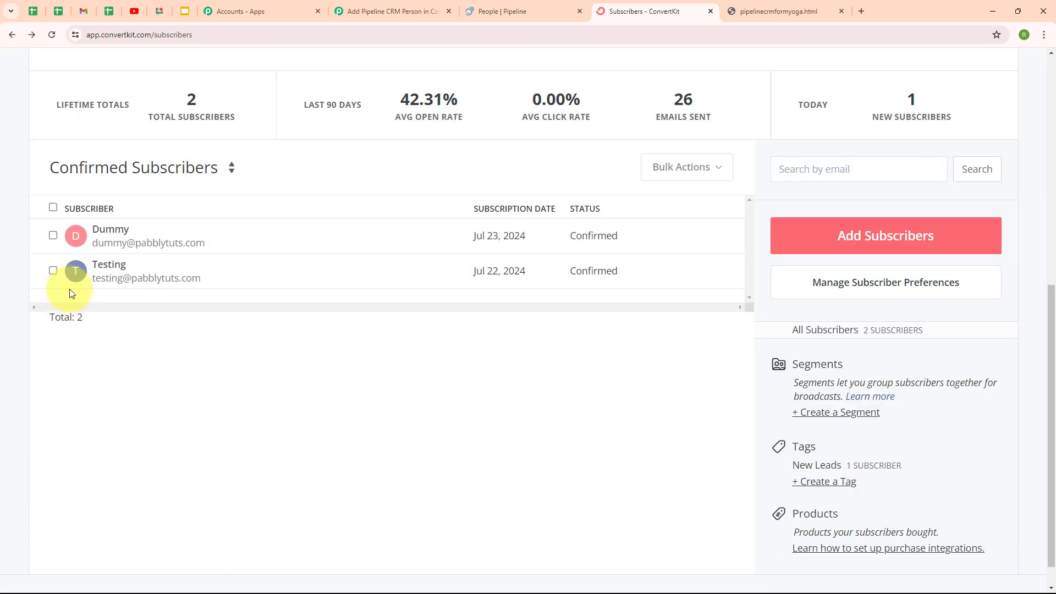
pyautogui.click(119, 236)
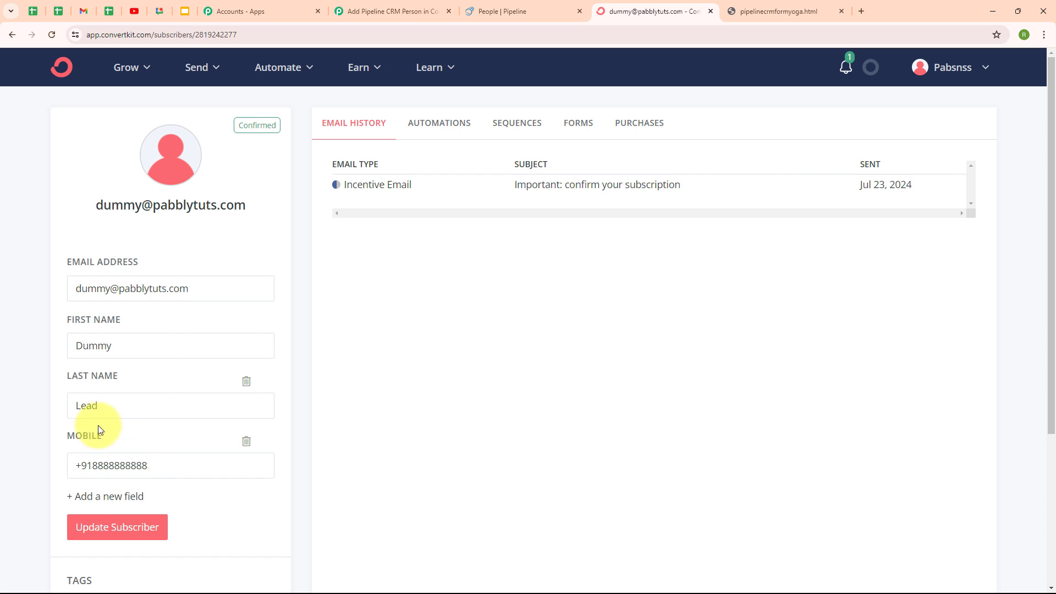
pyautogui.click(381, 19)
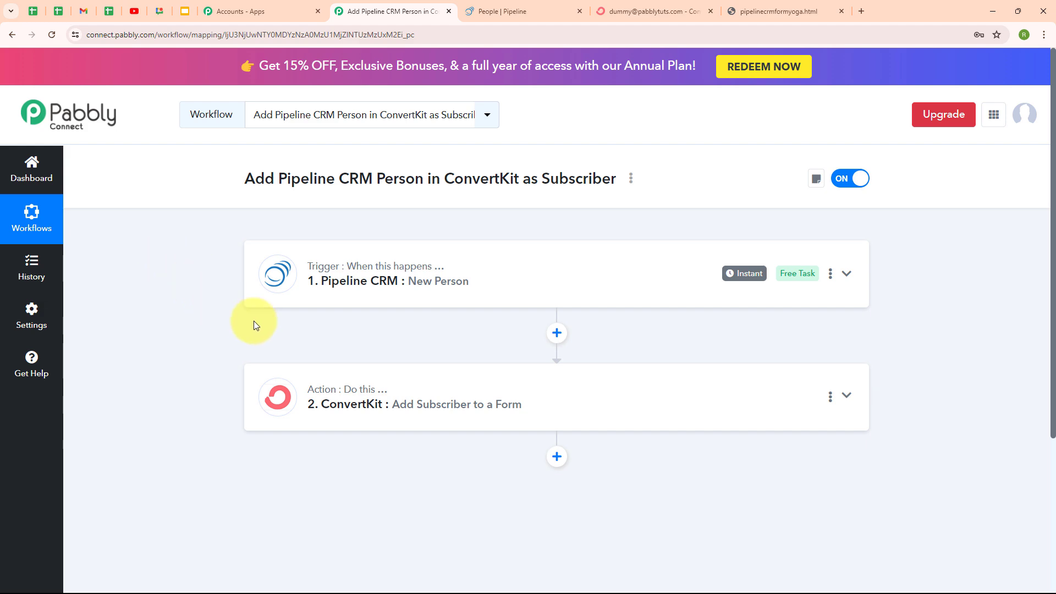
# Submit the Pabs Yoga Enquiry Form as Test Lead with a saved e-mail and mobile number
pyautogui.click(793, 8)
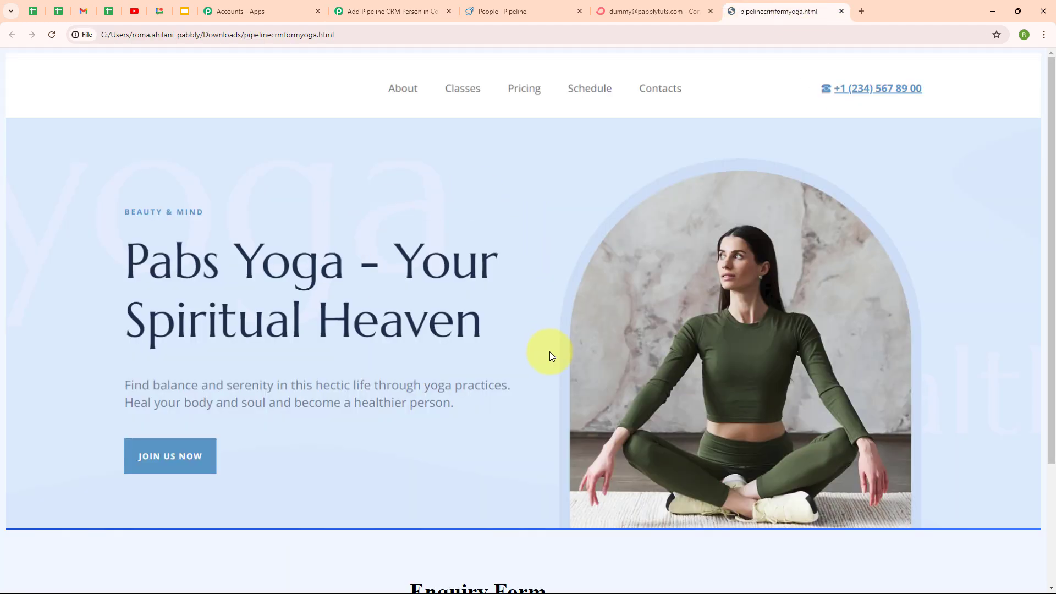
pyautogui.scroll(-3, 550, 352)
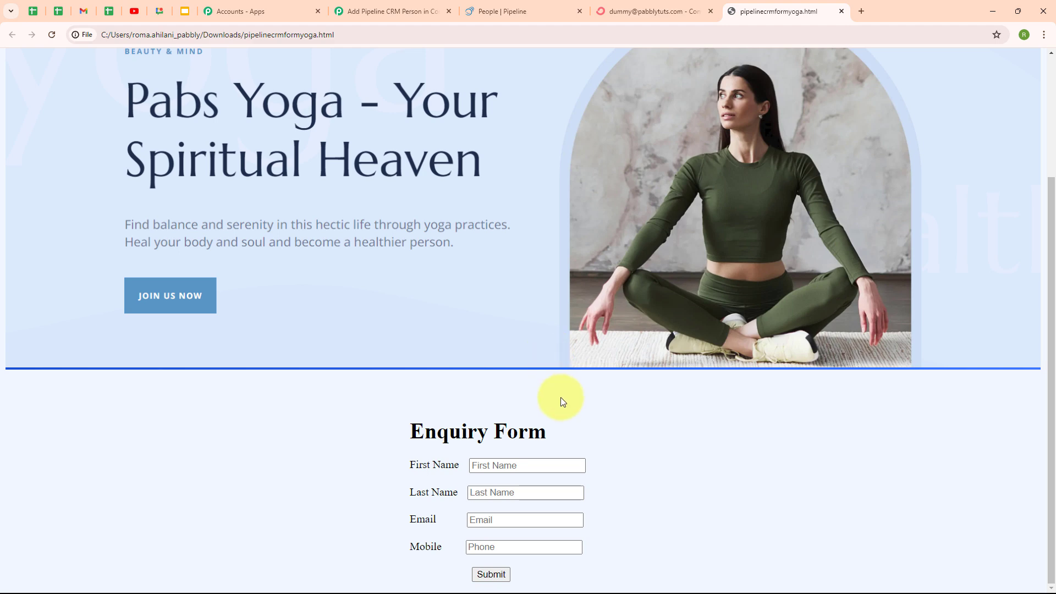
pyautogui.click(480, 470)
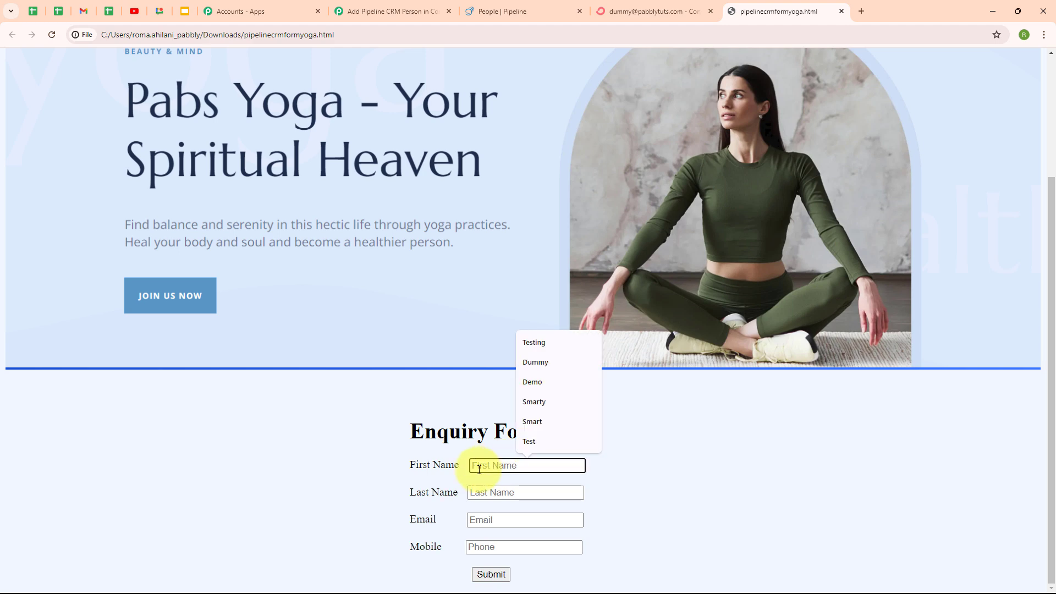
pyautogui.click(534, 443)
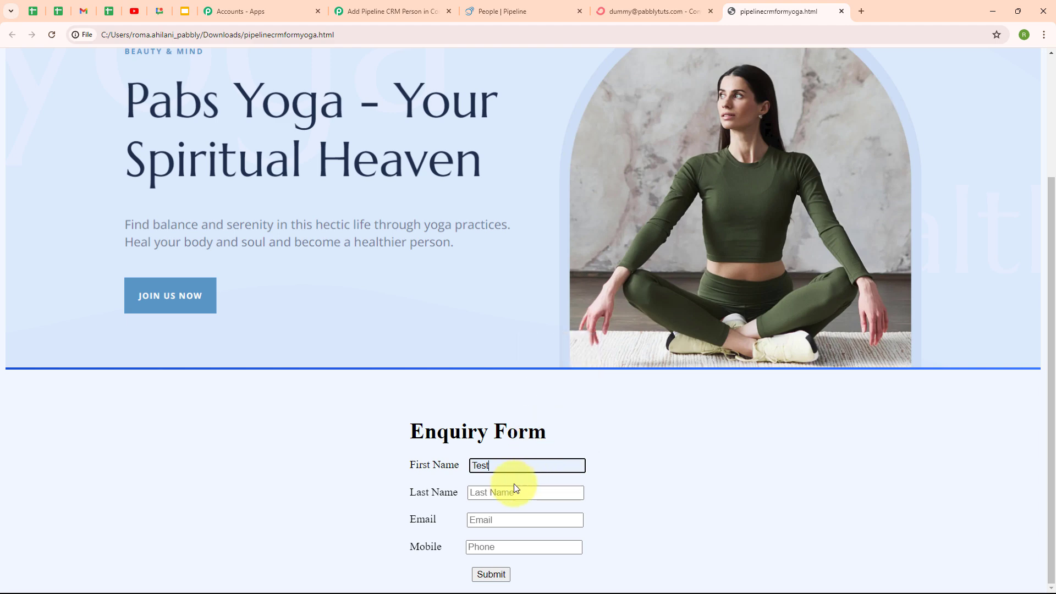
pyautogui.click(473, 494)
pyautogui.click(525, 534)
pyautogui.click(493, 519)
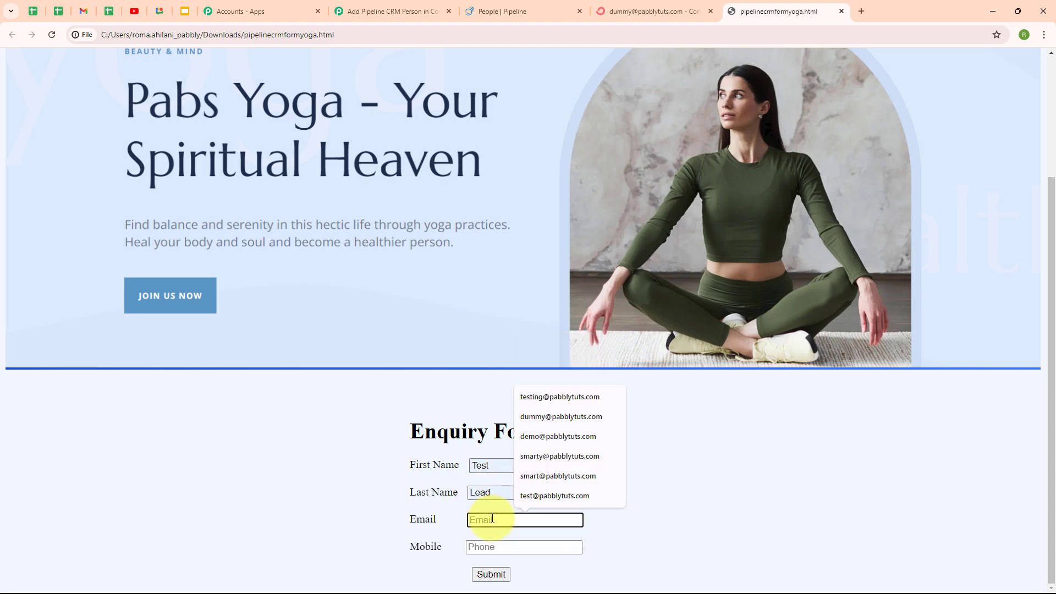
pyautogui.click(539, 500)
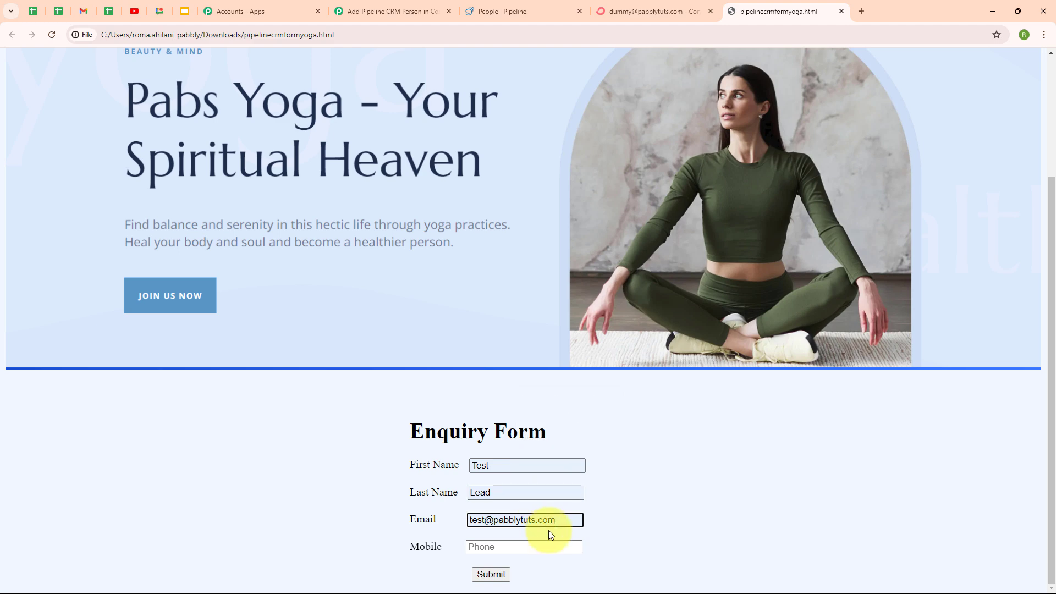
pyautogui.click(497, 547)
pyautogui.click(557, 503)
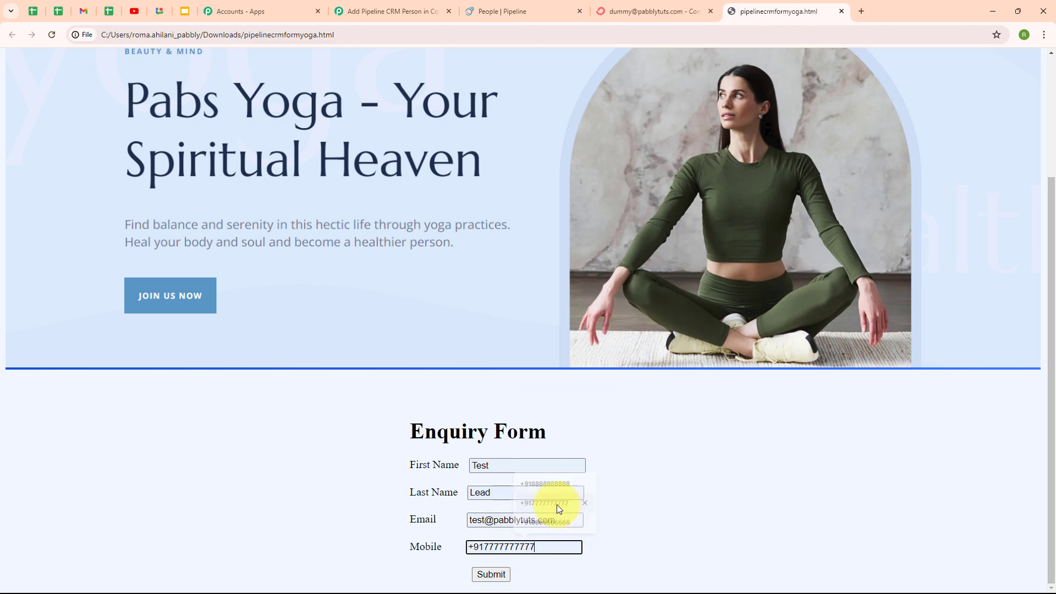
pyautogui.click(652, 517)
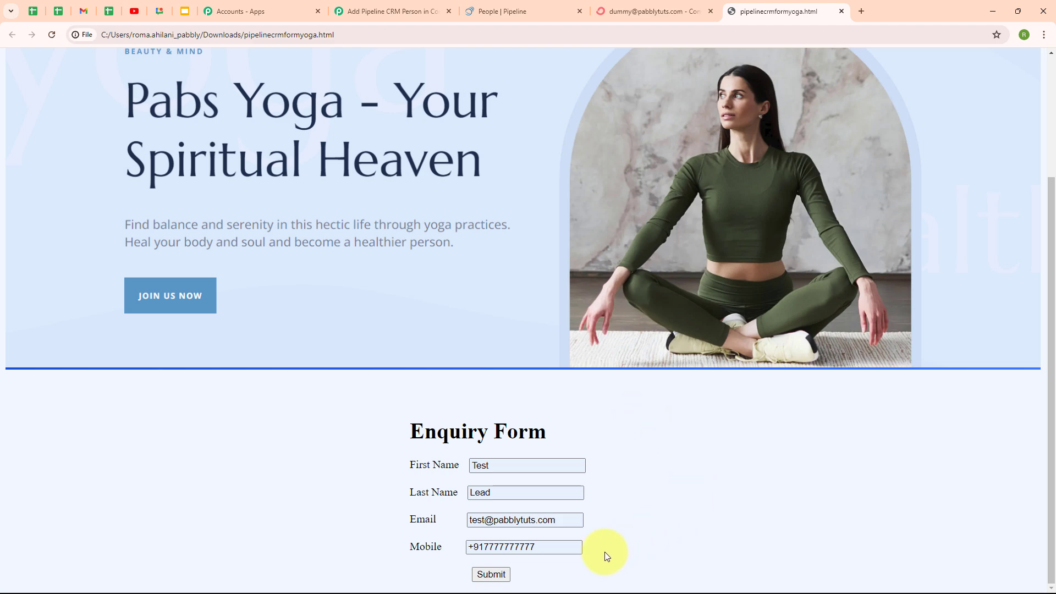
pyautogui.click(490, 574)
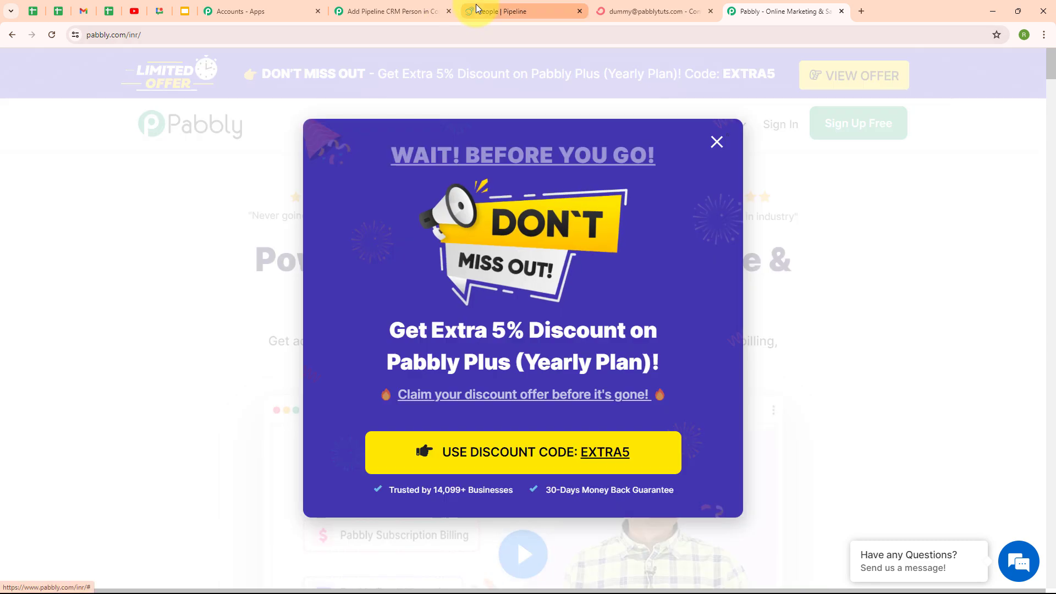
# Reload Pipeline CRM's People list to confirm Test Lead appears, then switch to ConvertKit
pyautogui.click(478, 11)
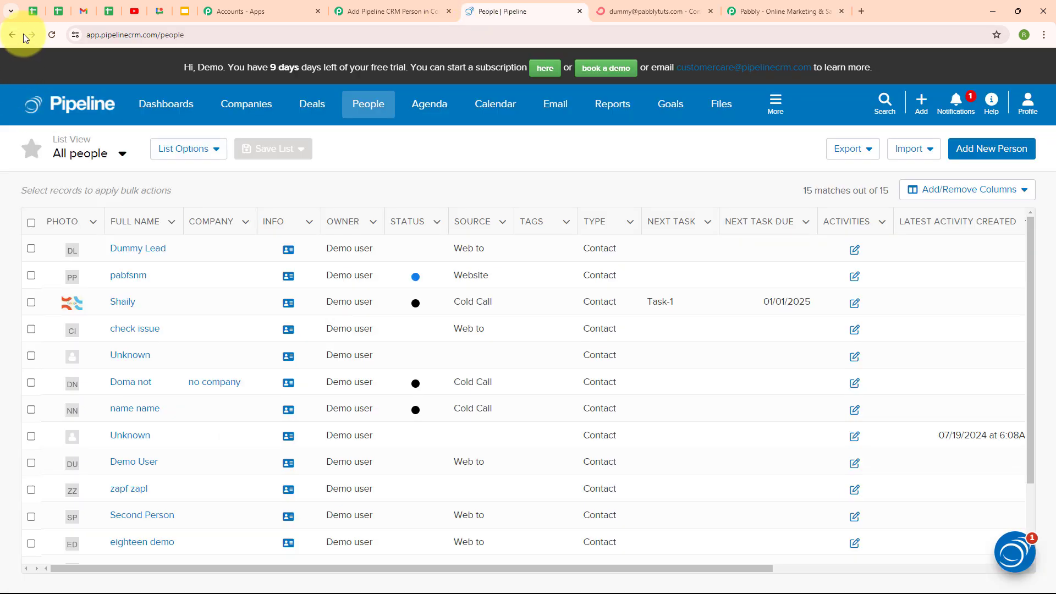
pyautogui.click(50, 37)
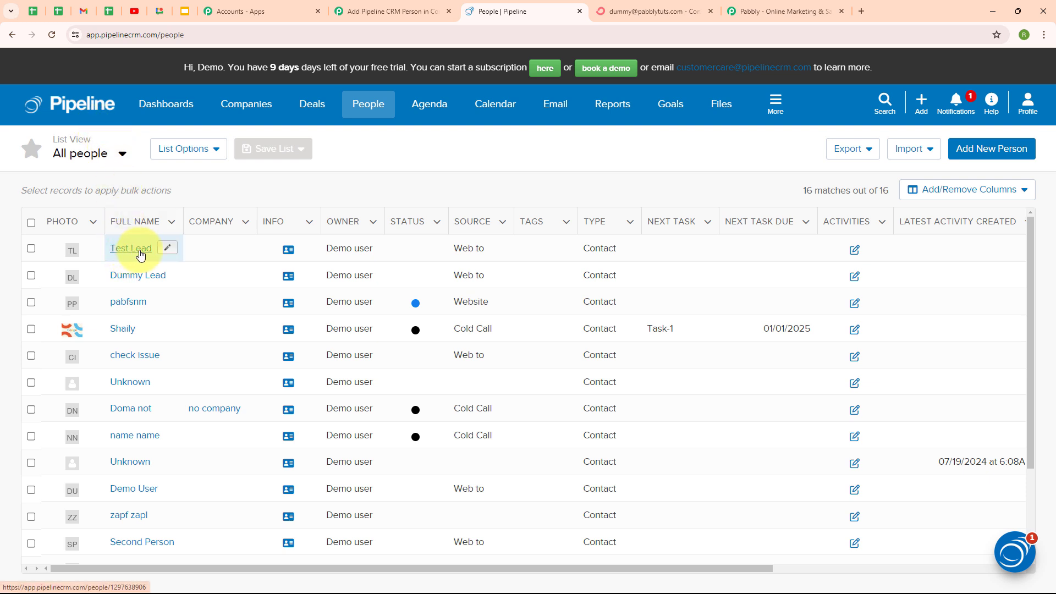
pyautogui.click(615, 5)
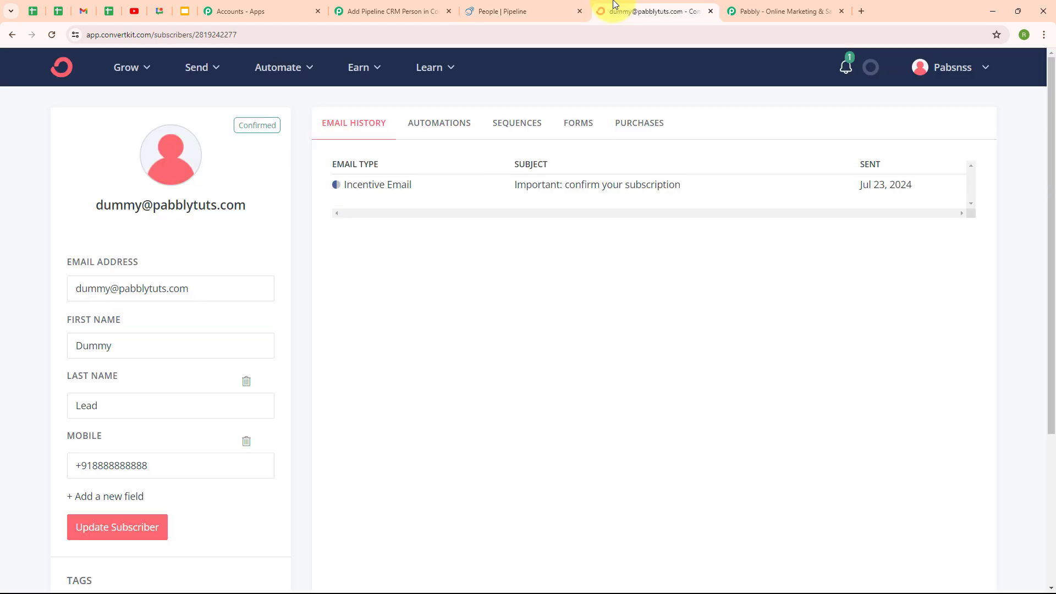
# Reload ConvertKit subscribers, check Test Lead's New Leads tag in its details, then return to Pabbly
pyautogui.click(18, 33)
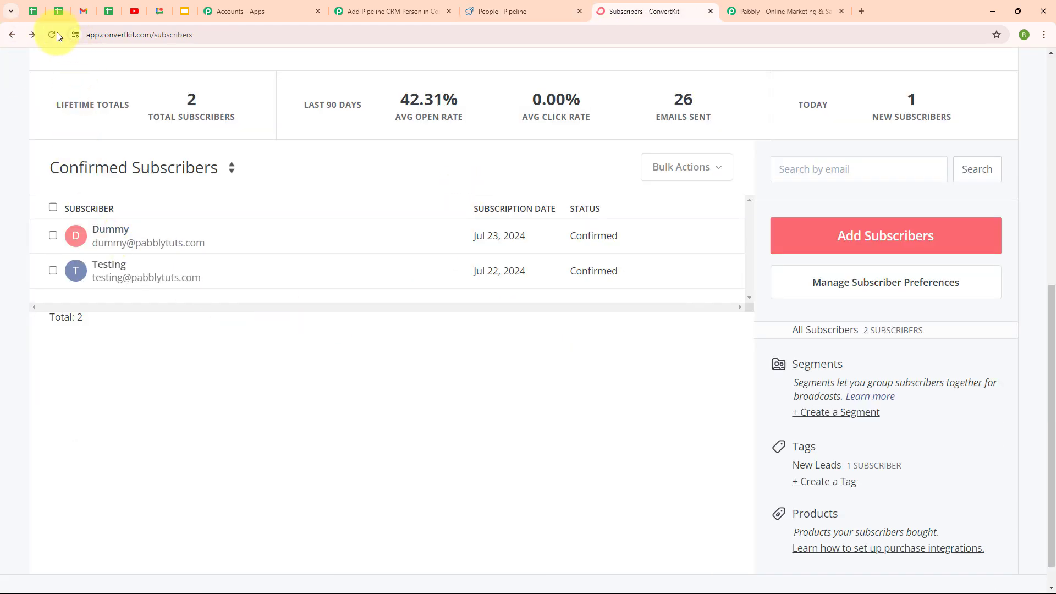
pyautogui.click(51, 35)
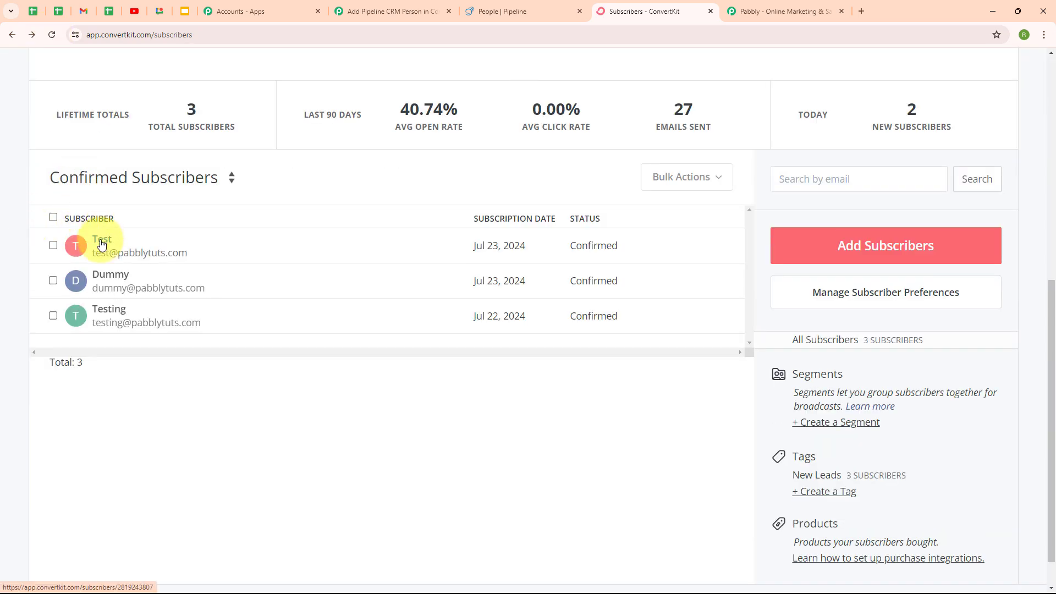
pyautogui.click(102, 244)
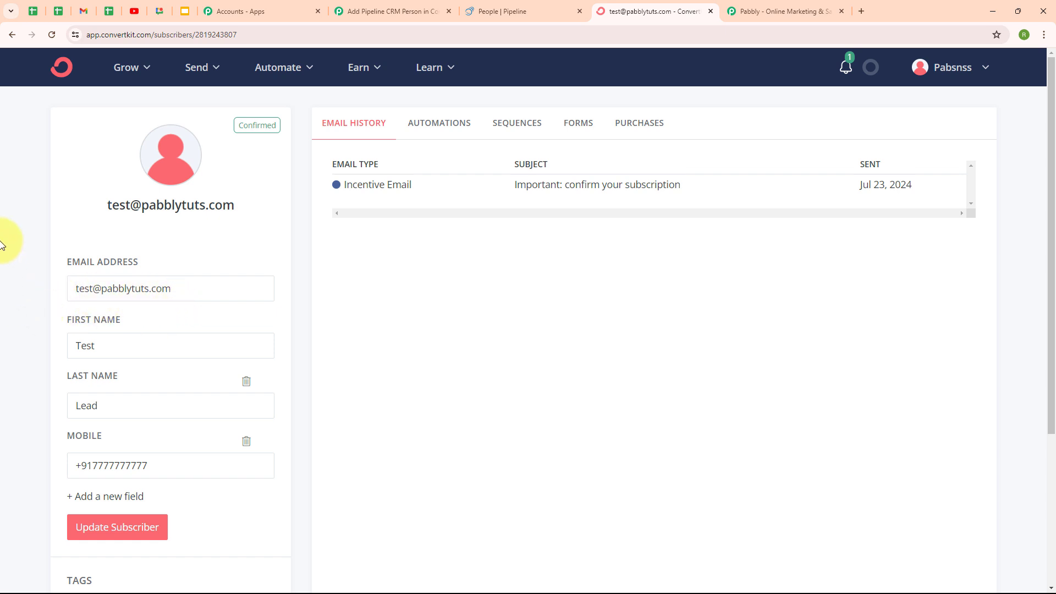
pyautogui.click(335, 5)
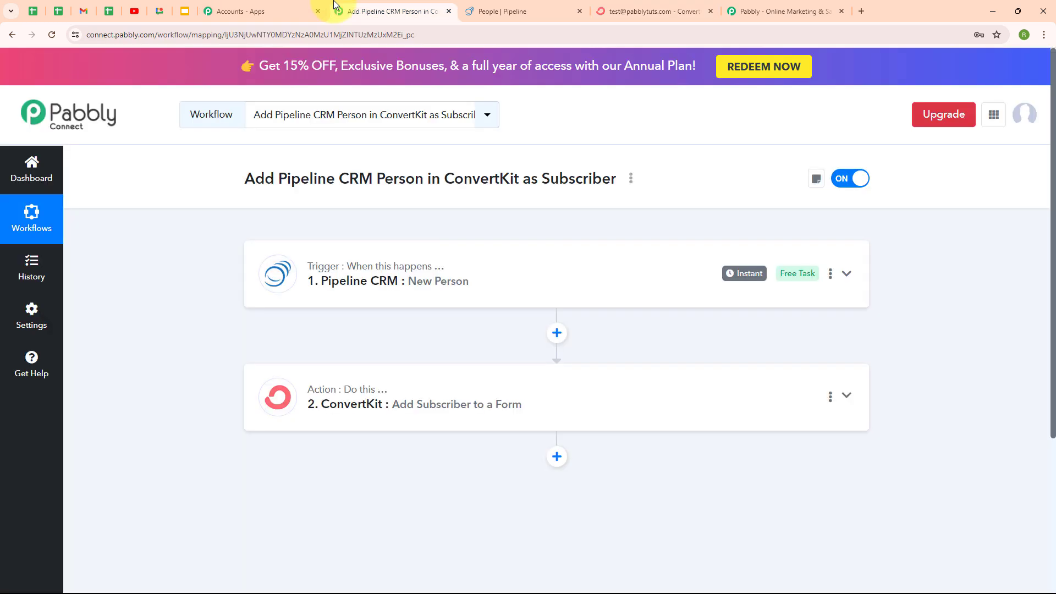